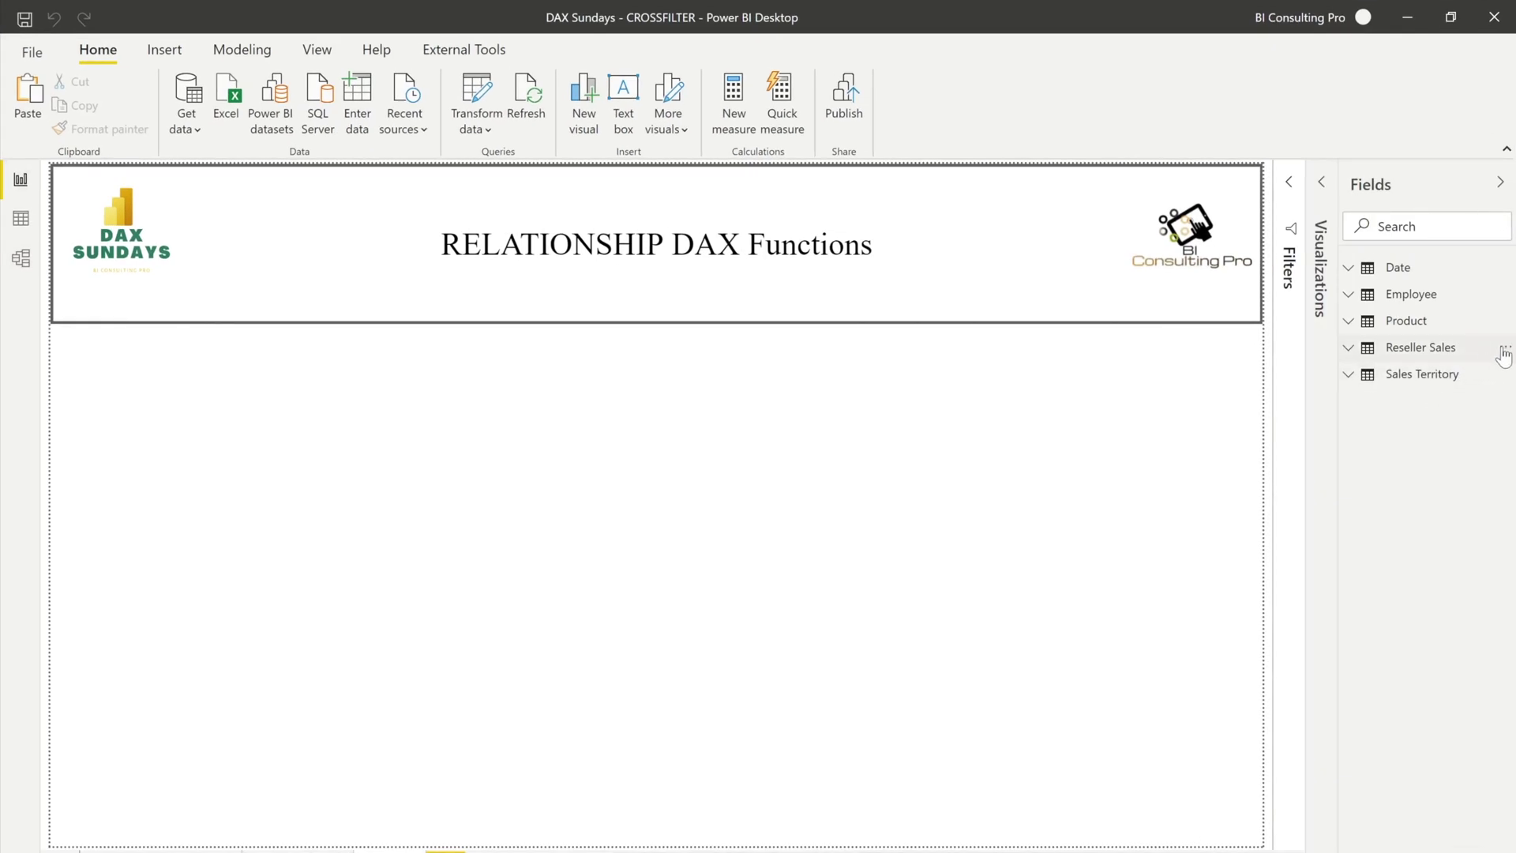
Step: Create the Reseller Sales measure Total Sales (Ship Date) = CALCULATE(SUM(SalesAmount), as its first argument
click(1504, 351)
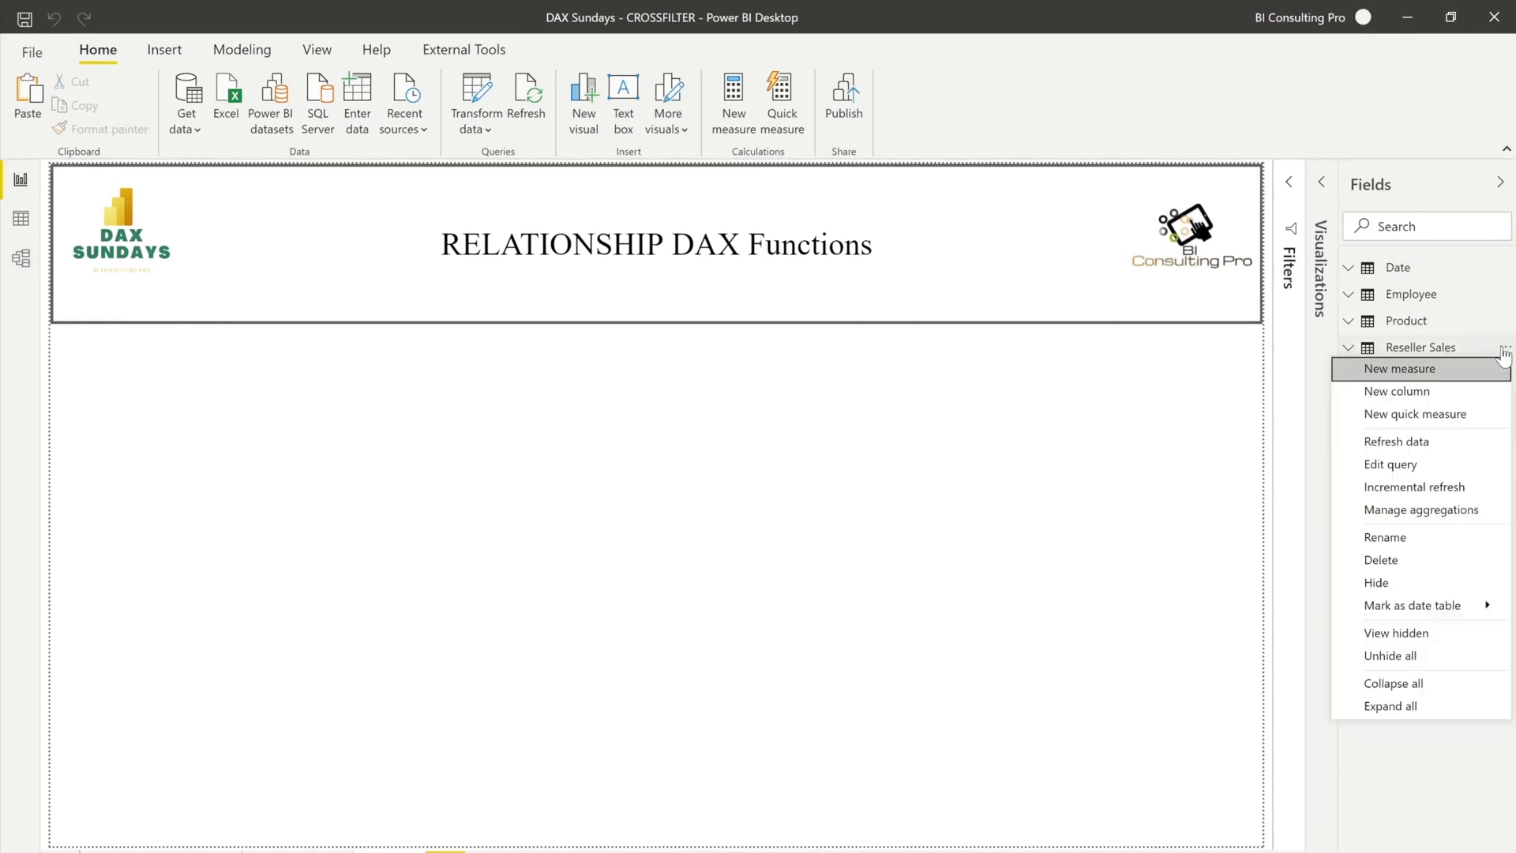
click(1439, 376)
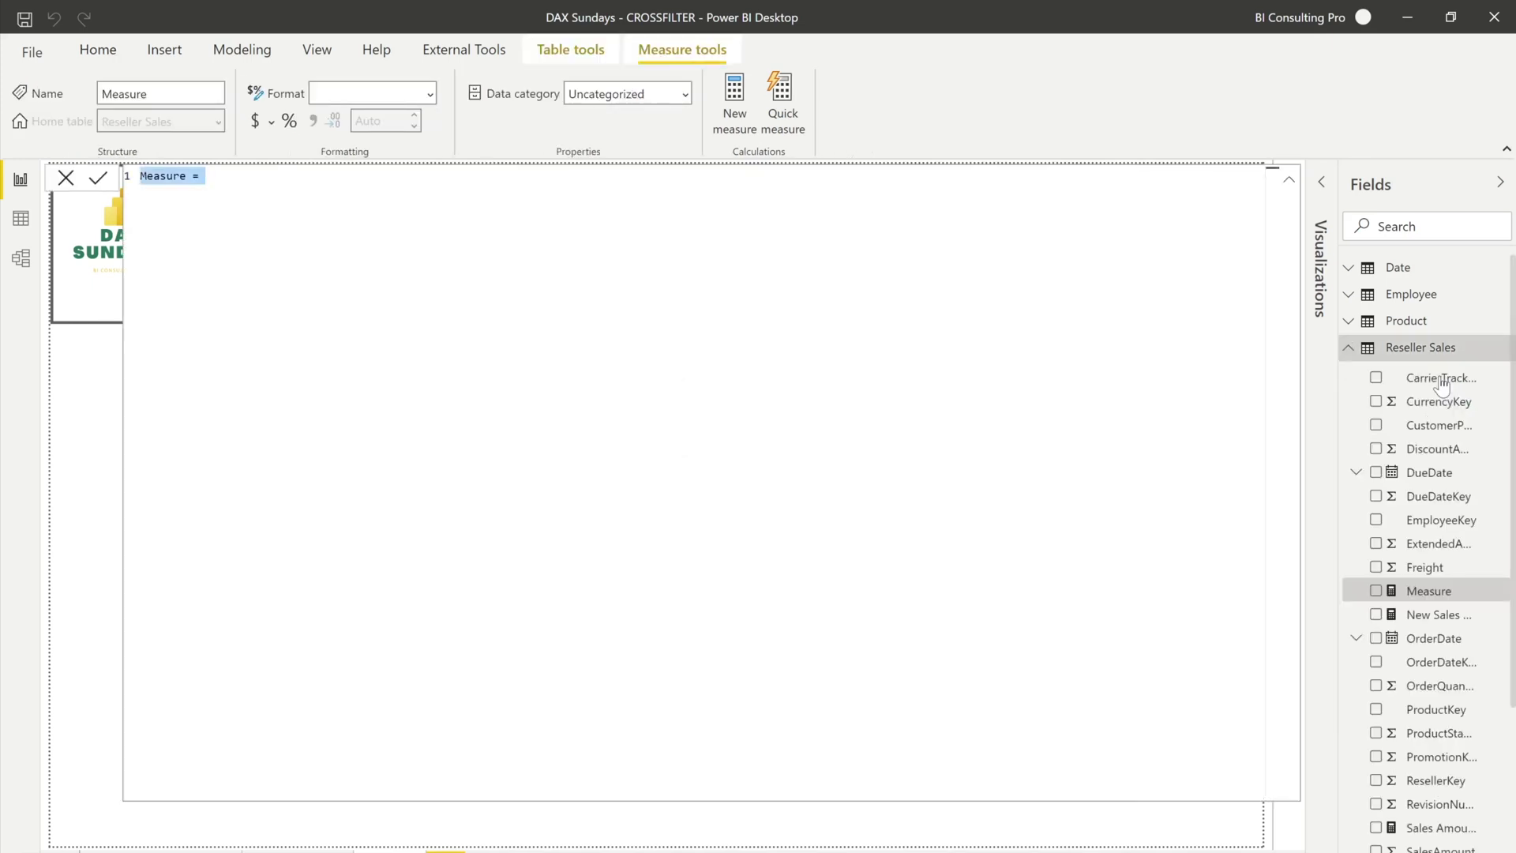
text(Total Sale)
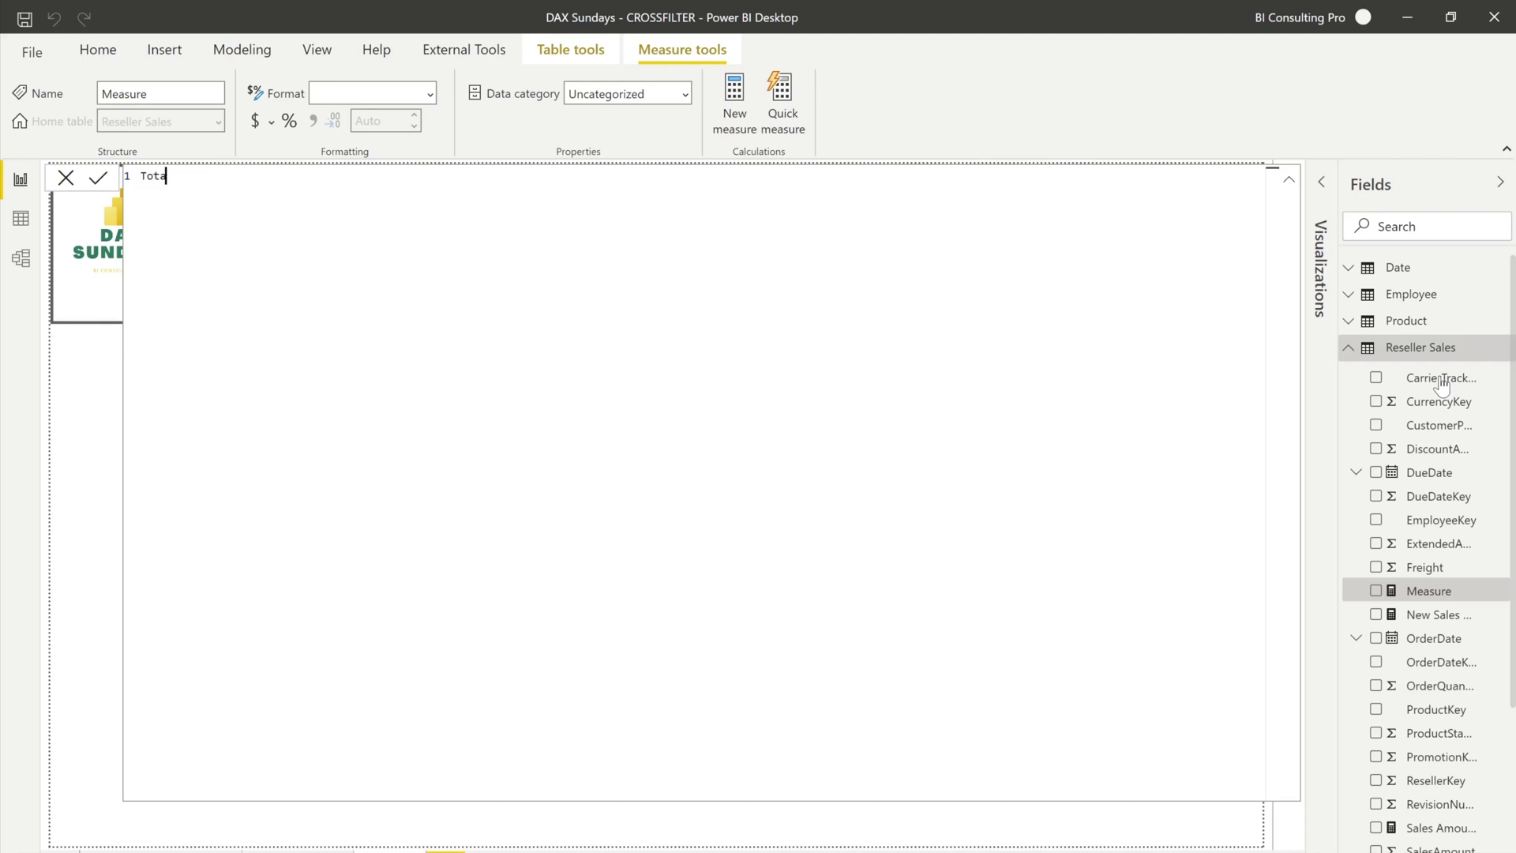
text(s (Ship Date) = cal)
key(Tab)
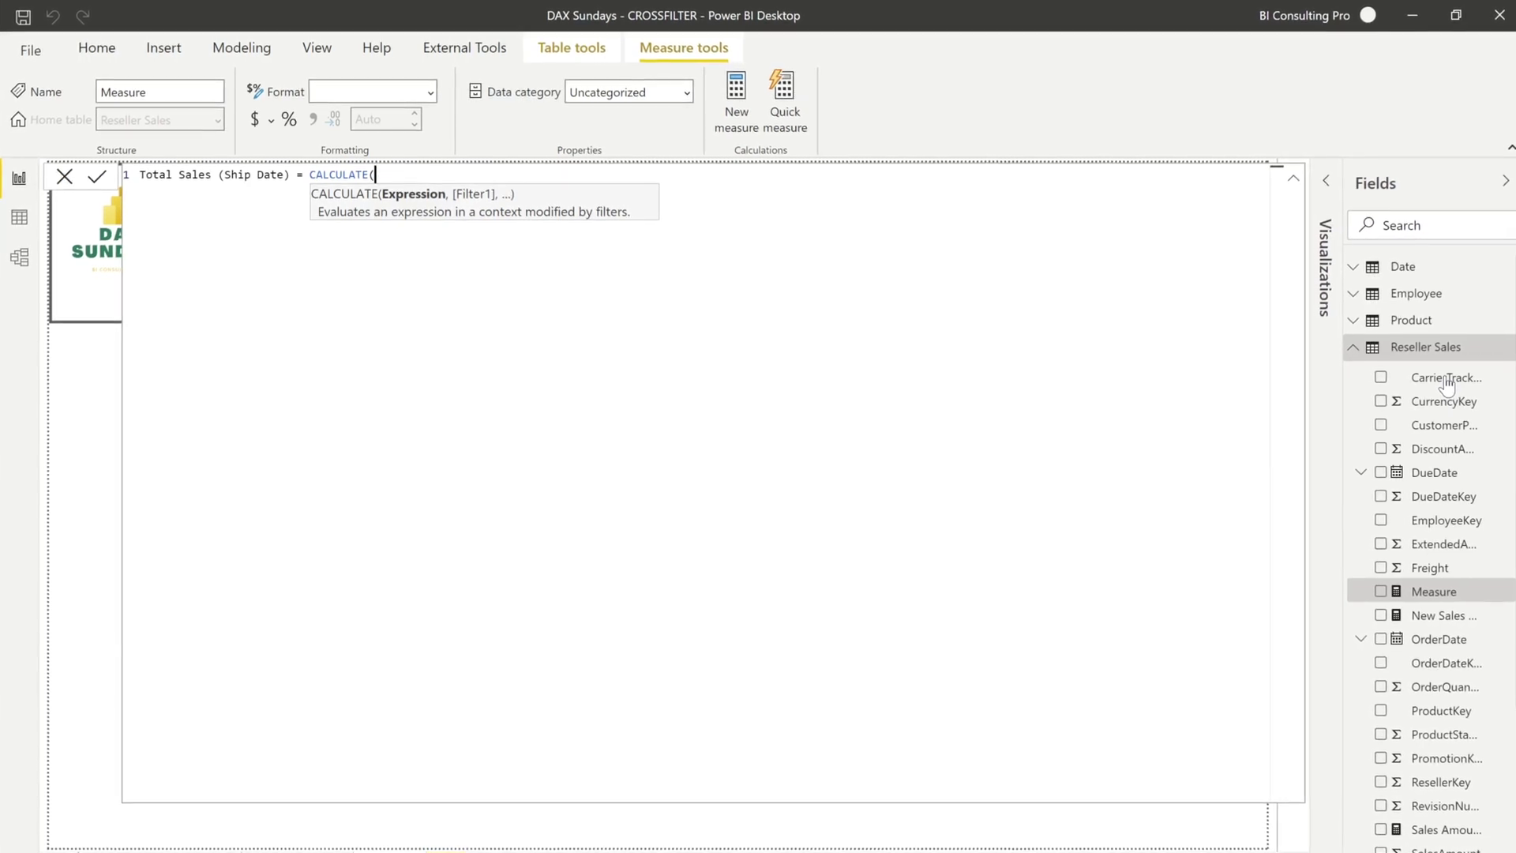
key(shift+Return)
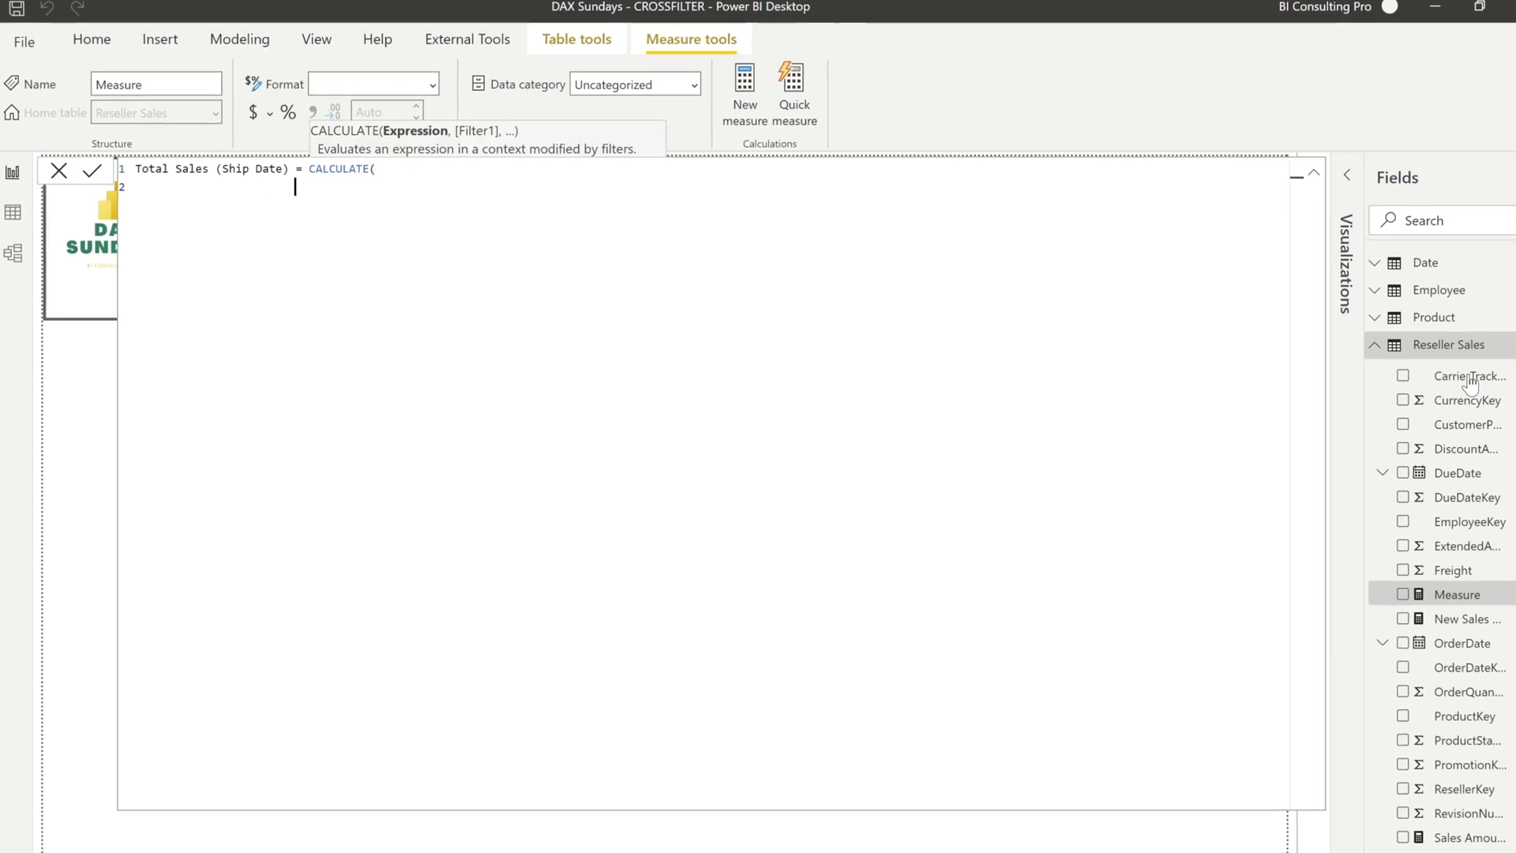
text(SUM(S)
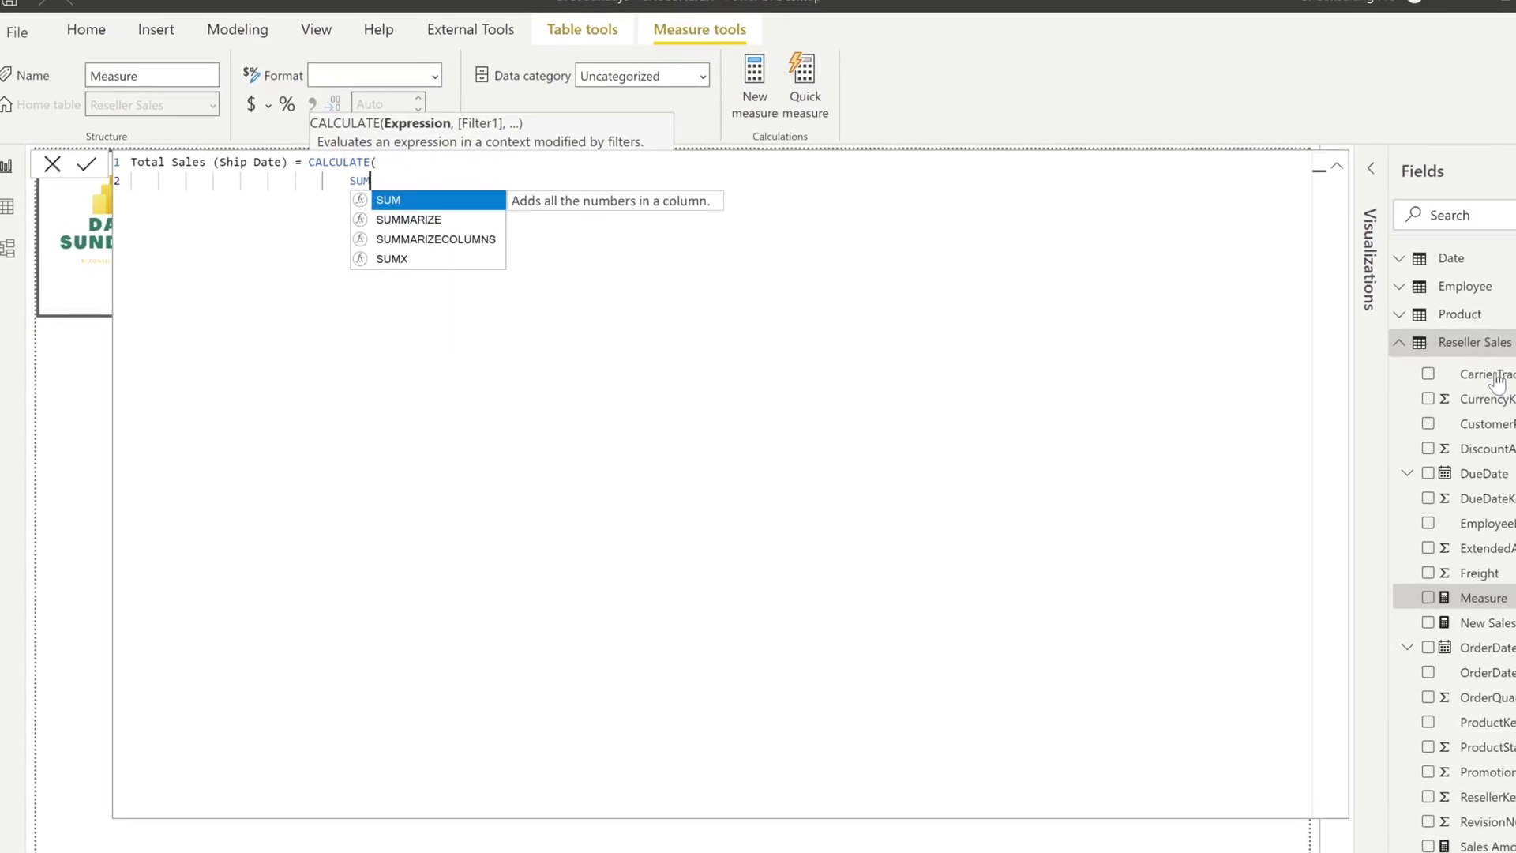
text(alesAm)
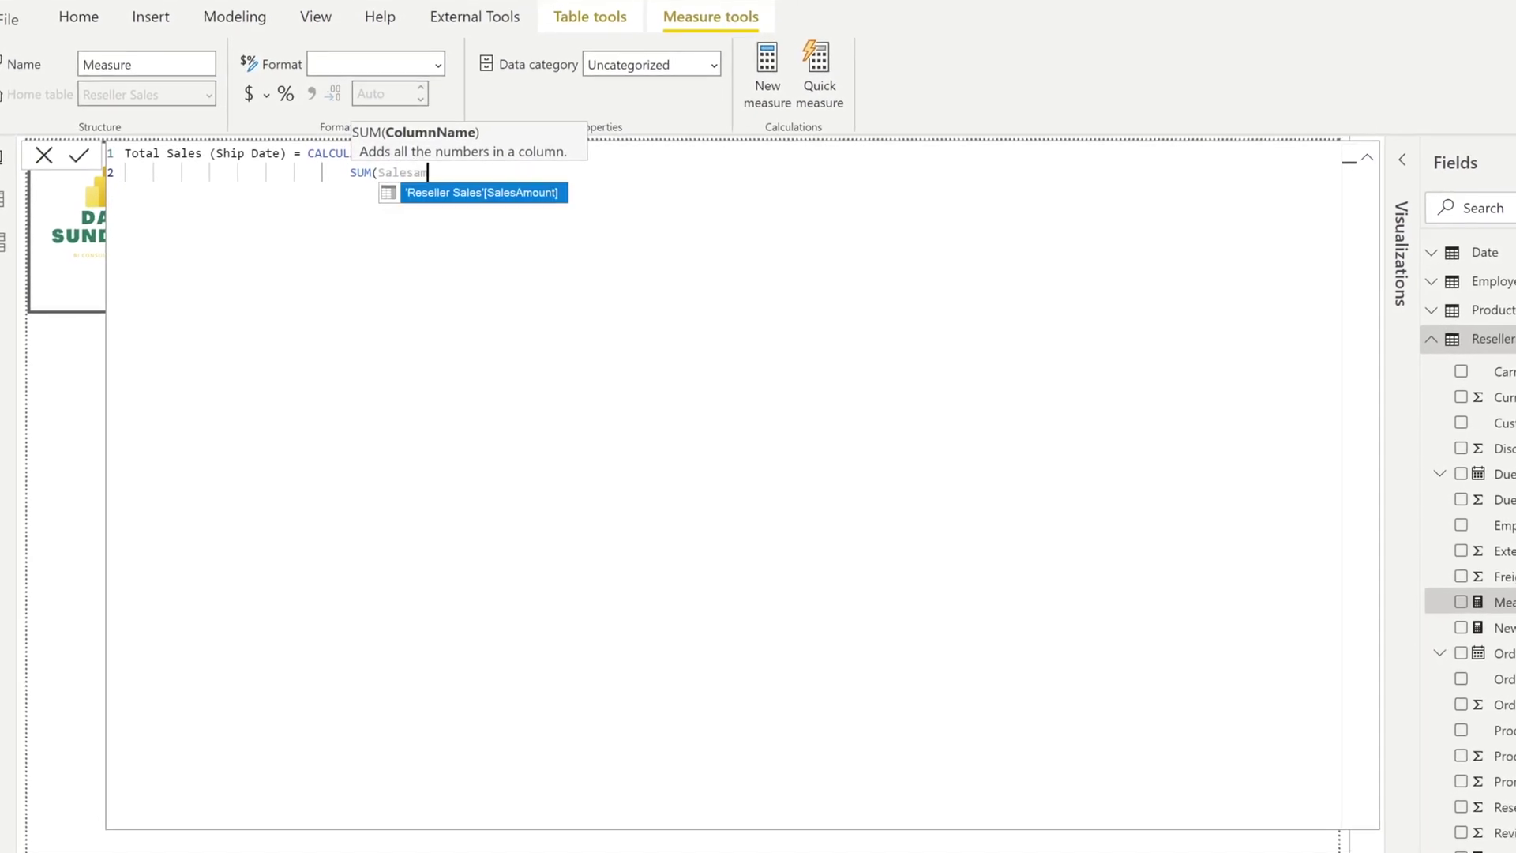
key(Tab)
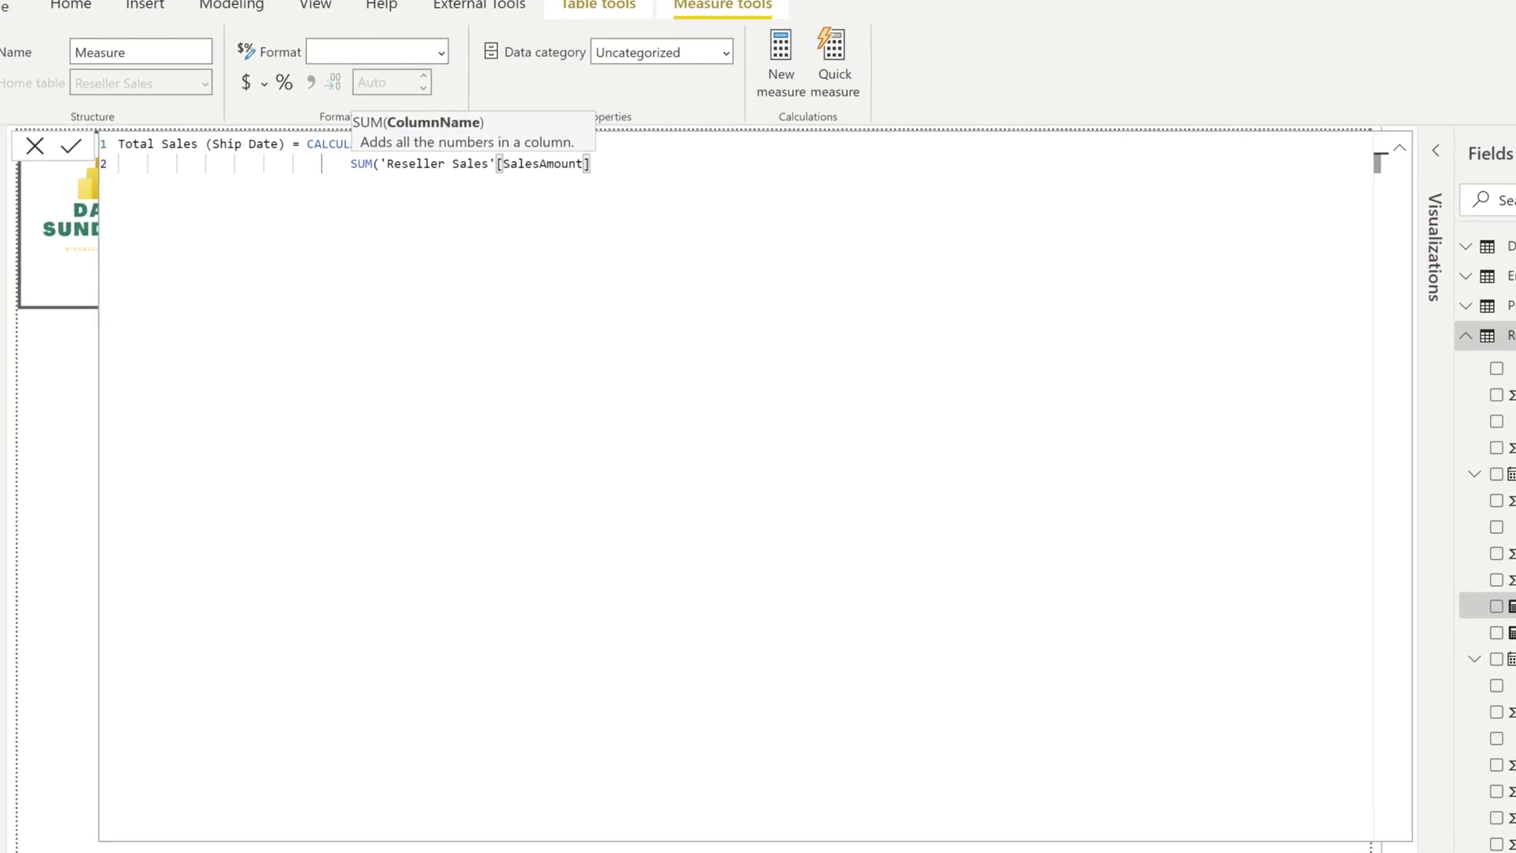
text(),)
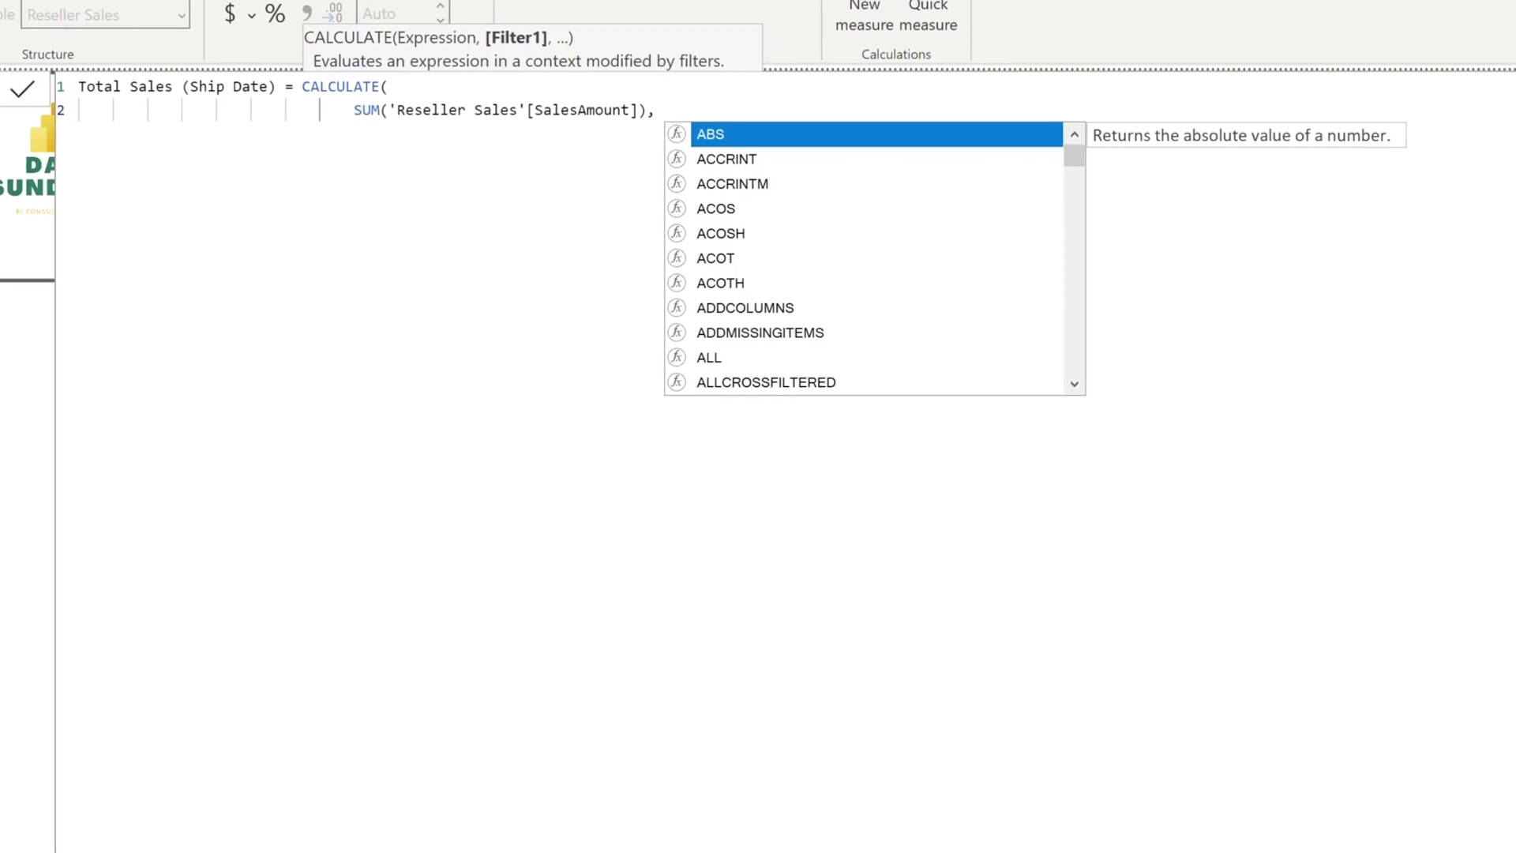
Step: Add USERELATIONSHIP(ShipDateKey, 'Date'[DateKey]) as the filter and close the CALCULATE formula
text(USE)
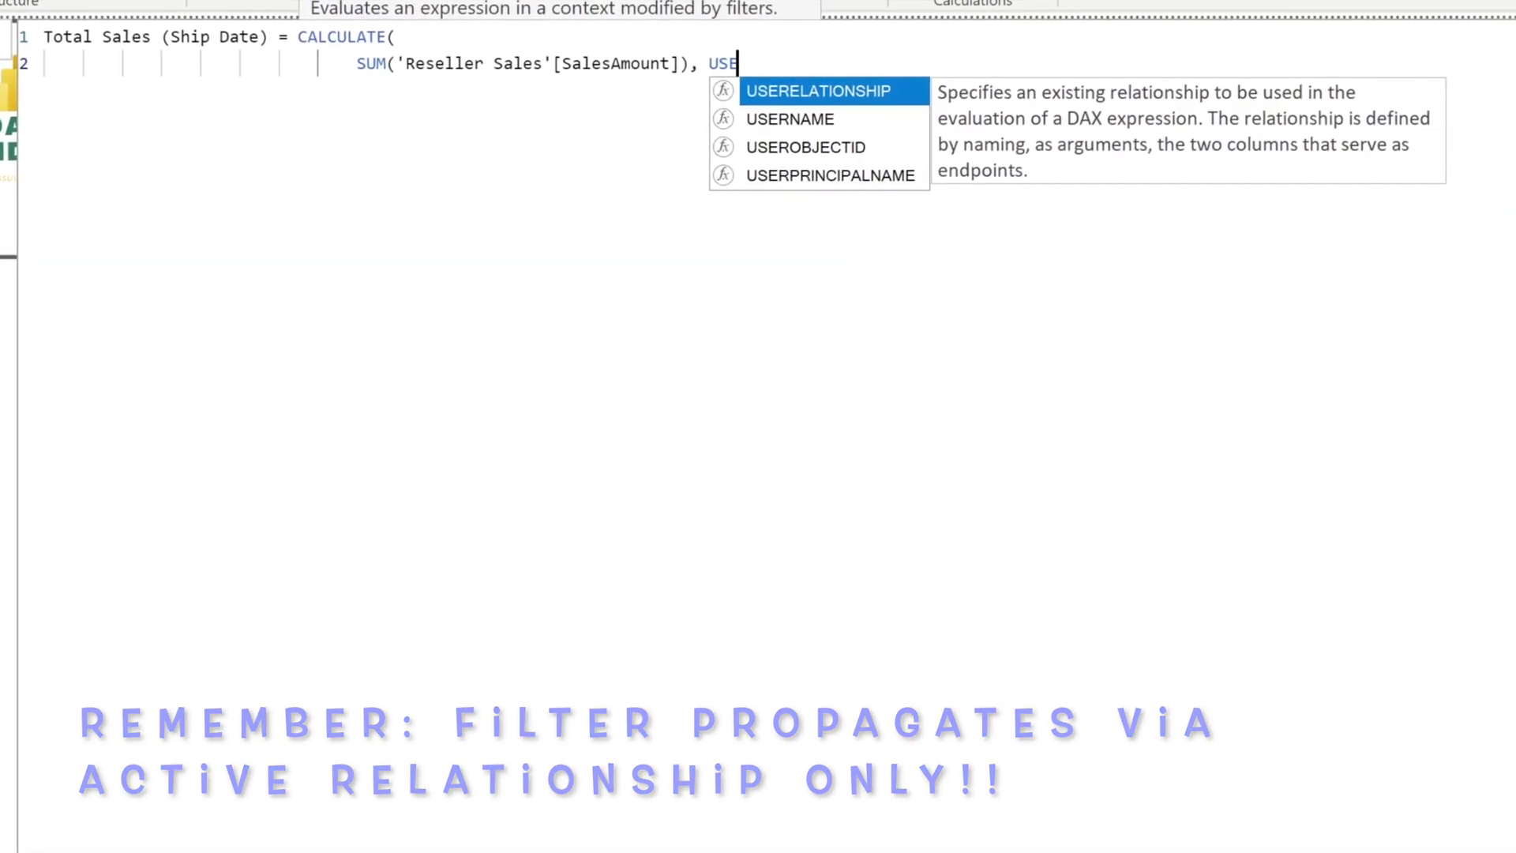
key(Tab)
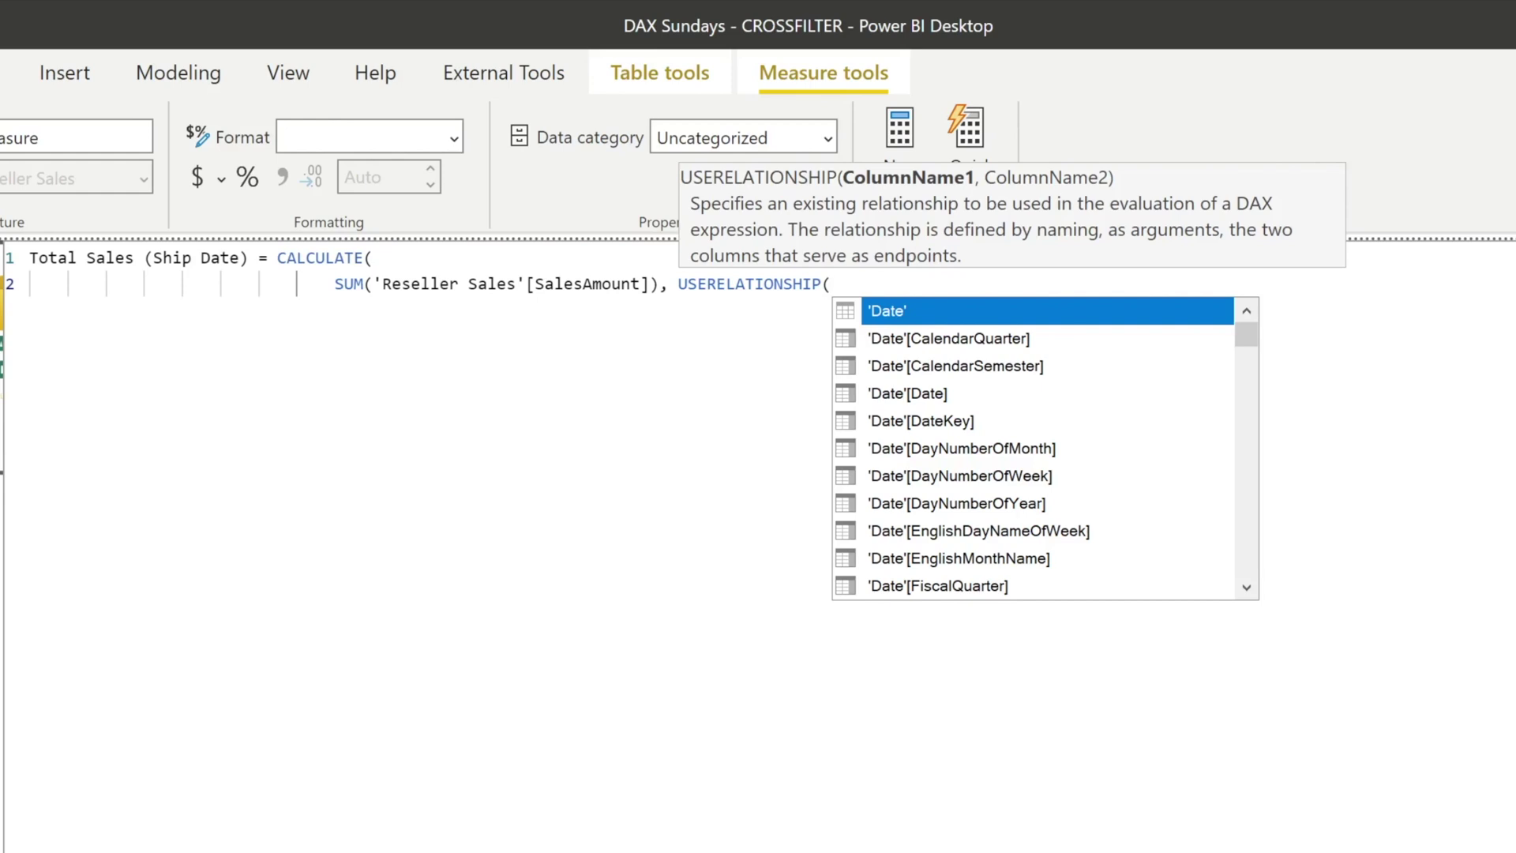
text(shjip)
key(BackSpace)
key(BackSpace)
key(BackSpace)
text(ipdat)
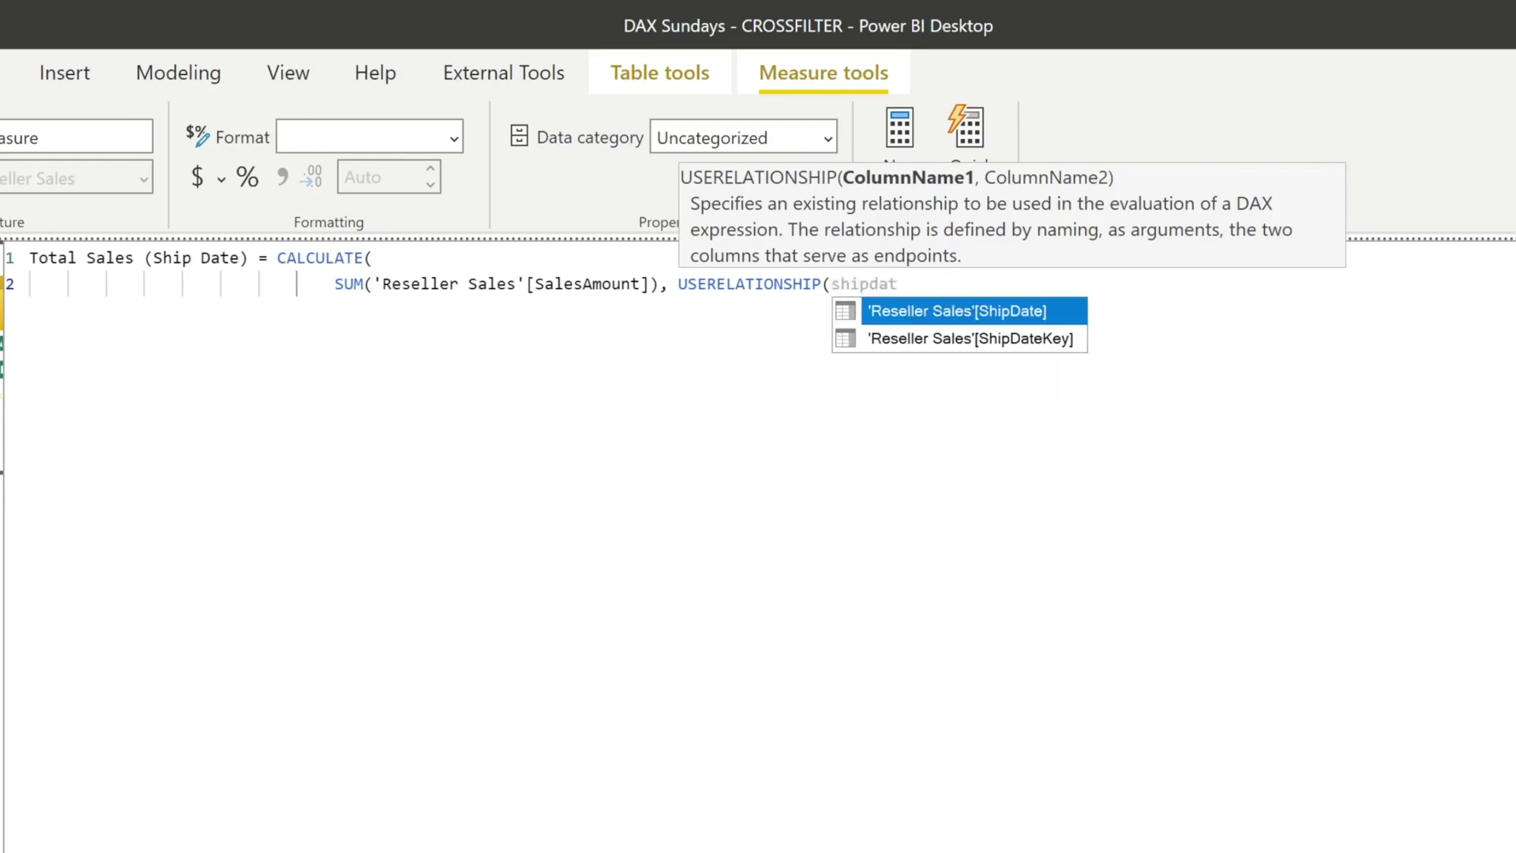
key(Down)
key(Tab)
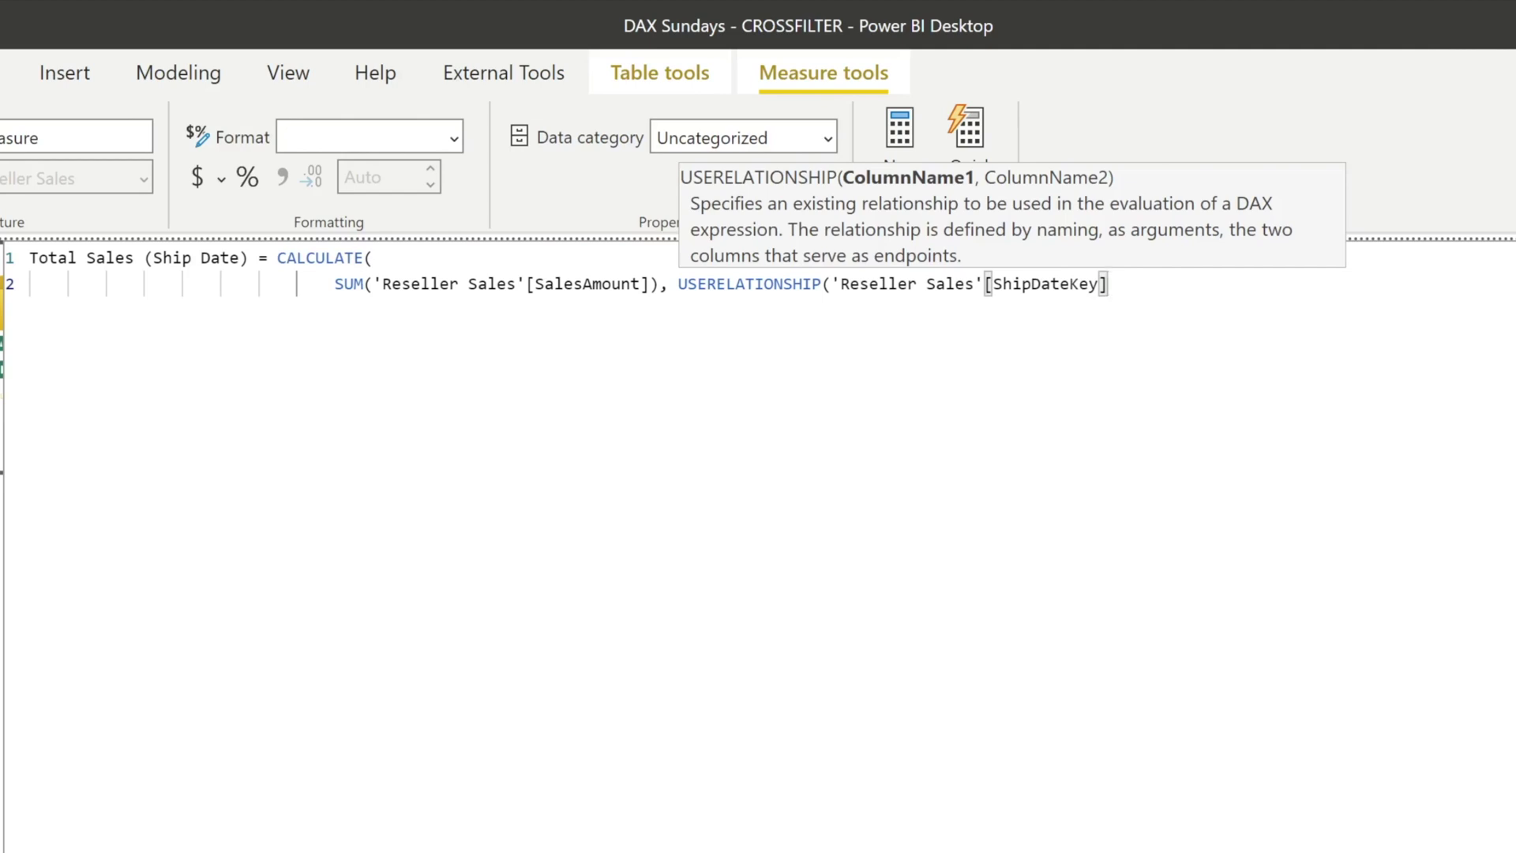
text(,)
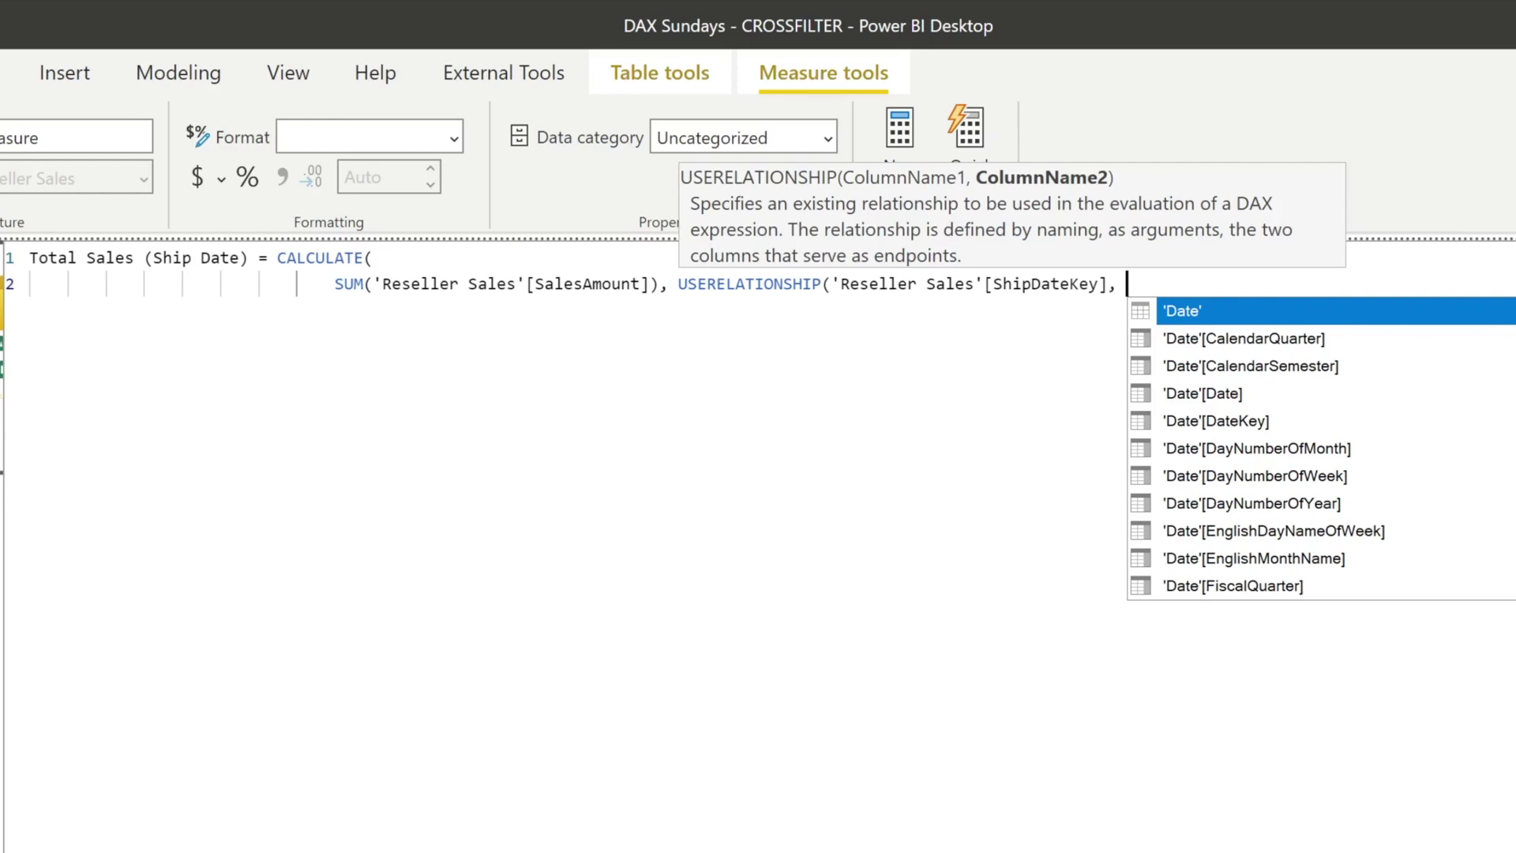
key(Down)
key(Down)
key(Down)
key(Down)
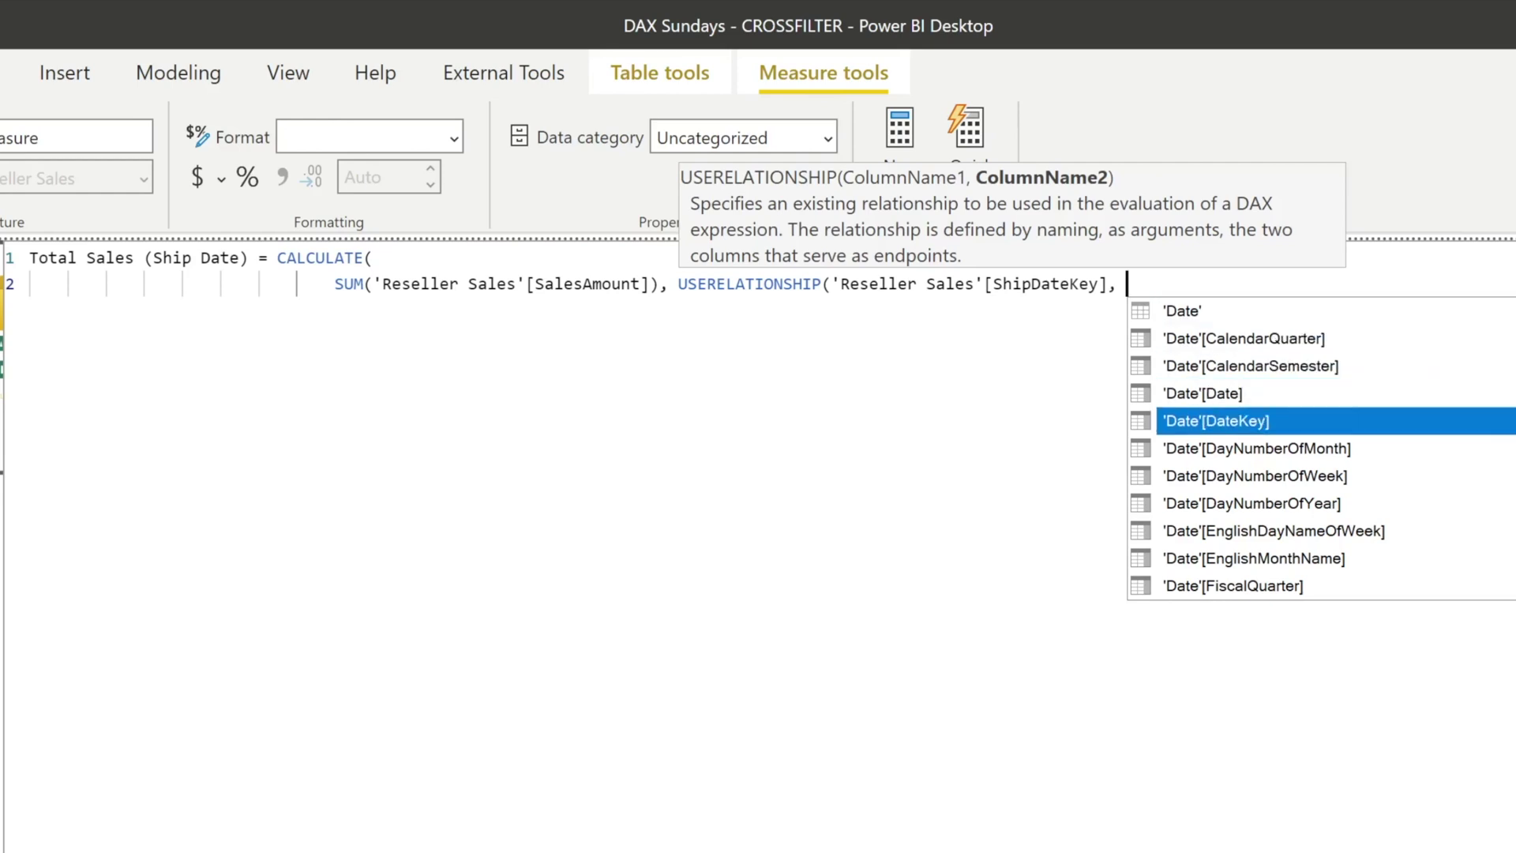
key(Tab)
key(shift+Return)
key(BackSpace)
key(BackSpace)
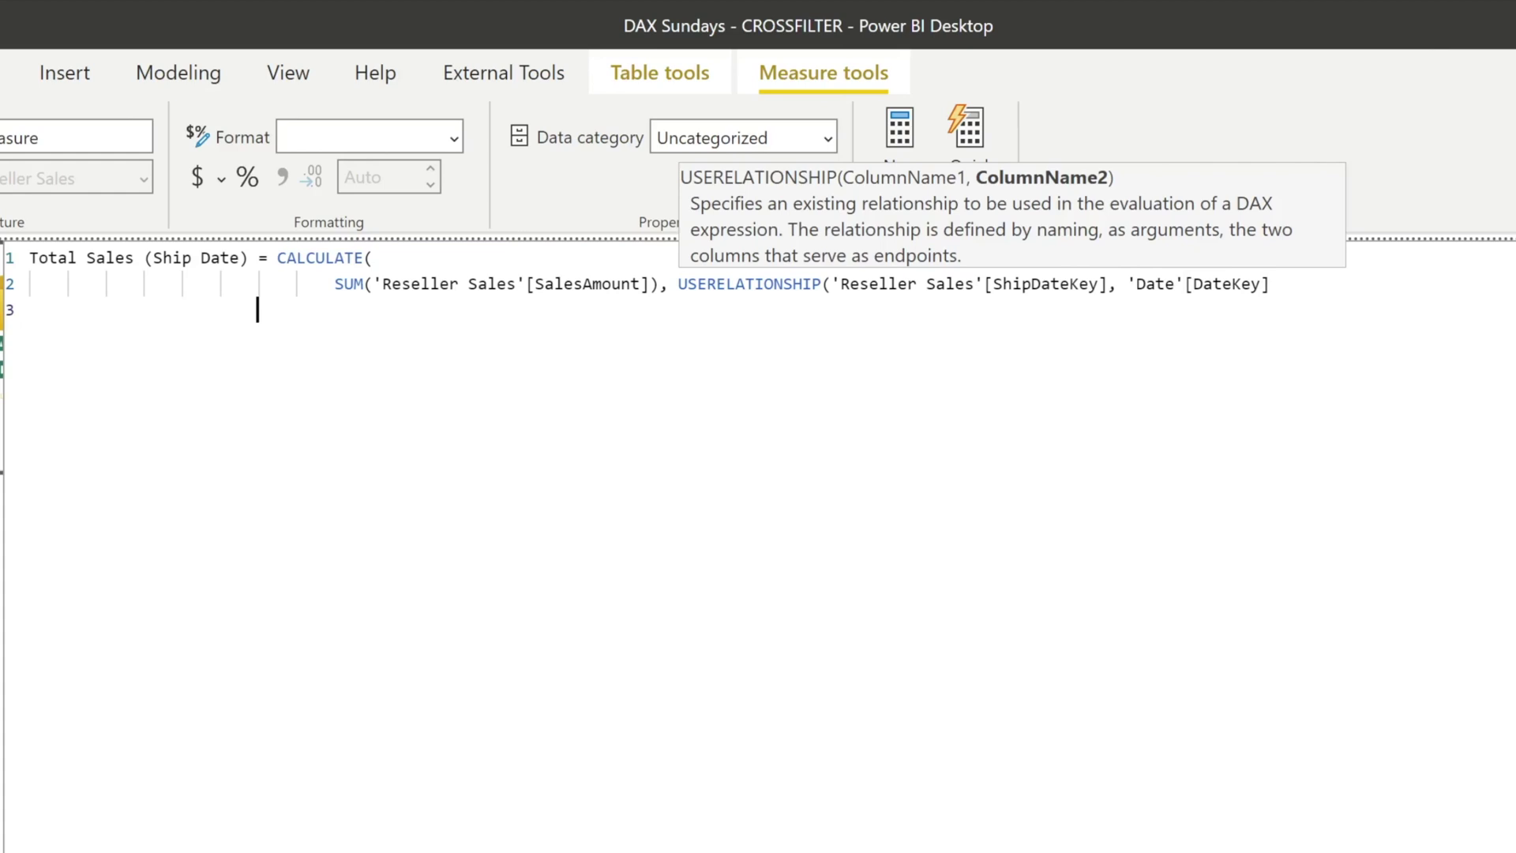
key(BackSpace)
key(BackSpace)
key(BackSpace)
key(BackSpace)
key(BackSpace)
key(BackSpace)
text())
key(Return)
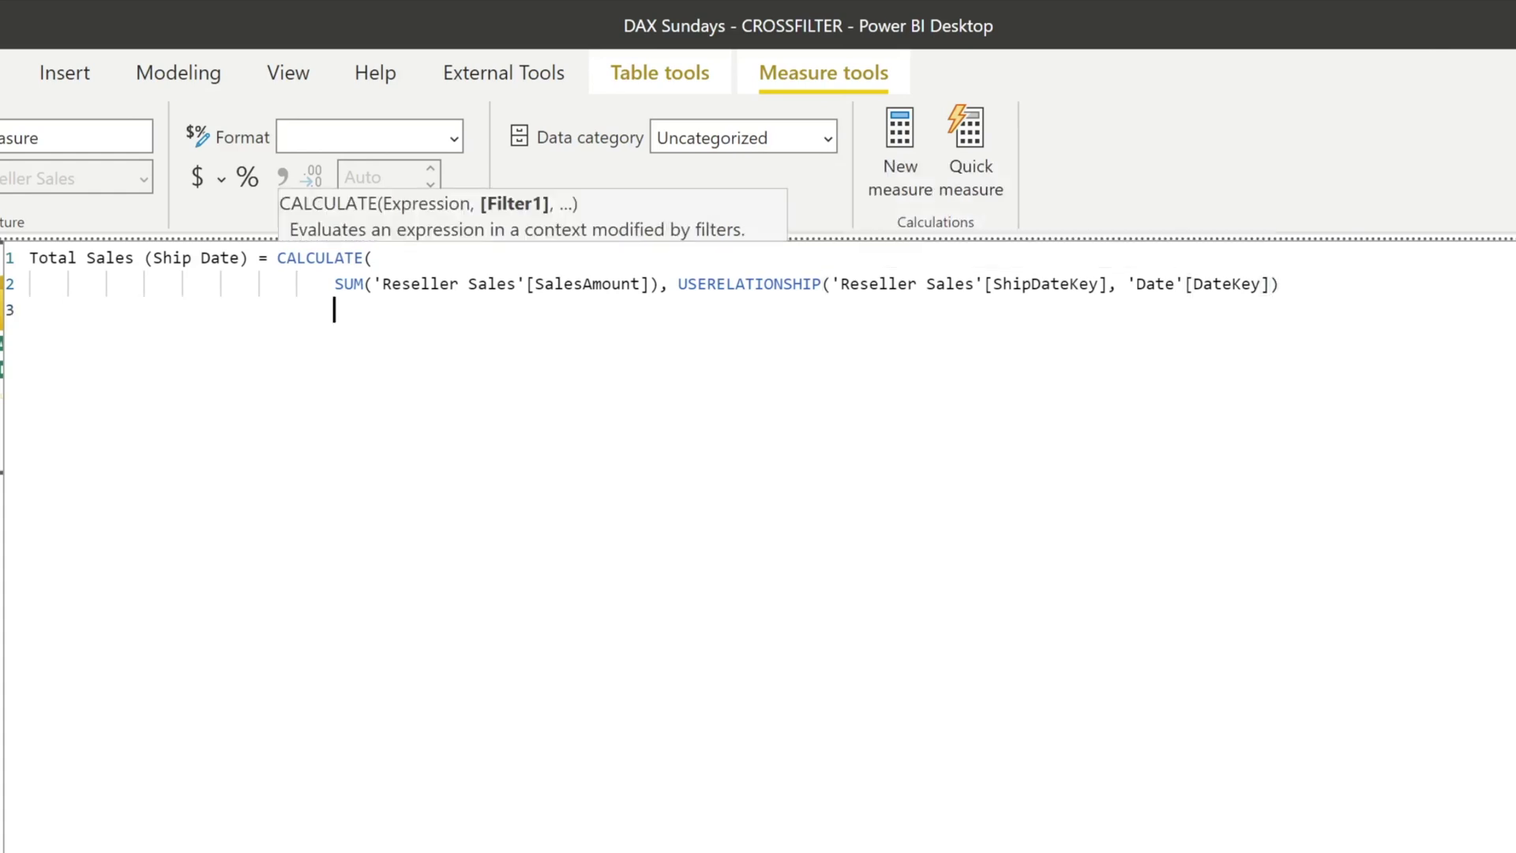
key(BackSpace)
key(BackSpace)
key(BackSpace)
key(BackSpace)
key(BackSpace)
key(BackSpace)
key(BackSpace)
key(BackSpace)
text())
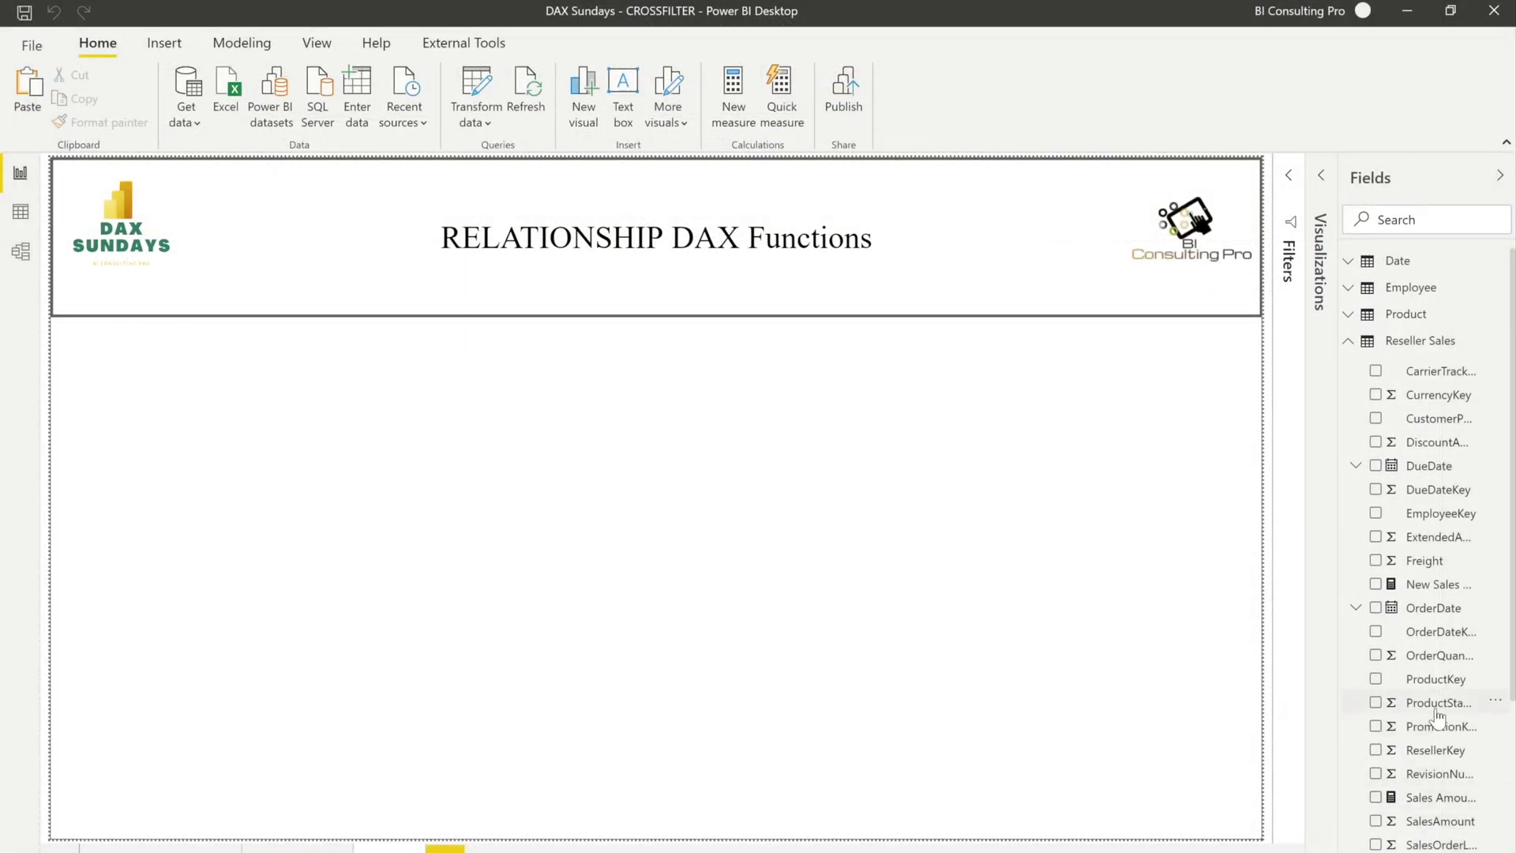
Step: Add a card visual showing Total Sales (Ship Date), $80.45M
click(1319, 178)
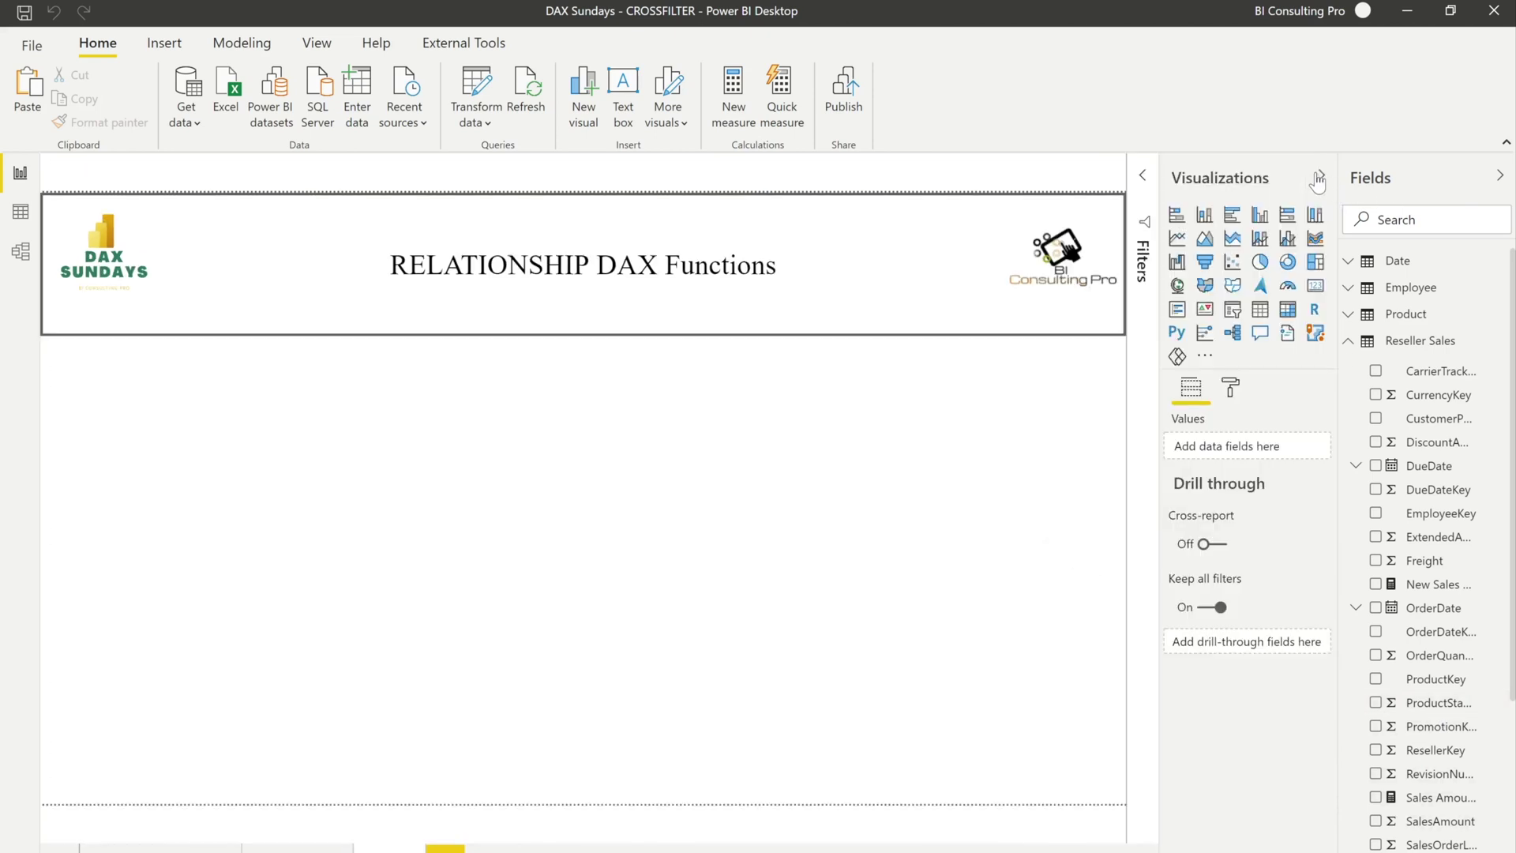
click(1315, 285)
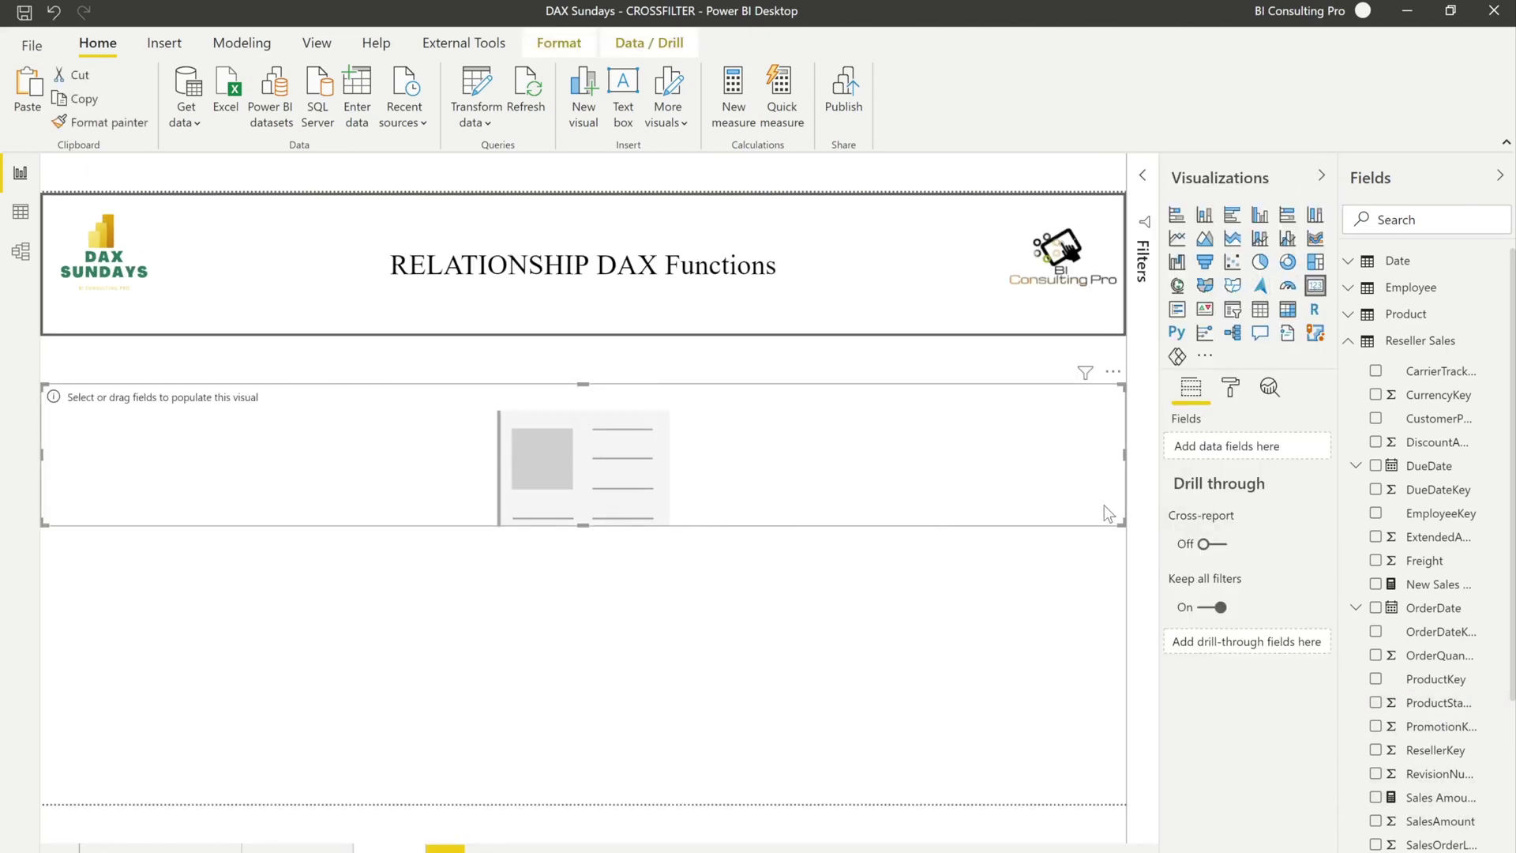
scroll(1387, 799, down, 3)
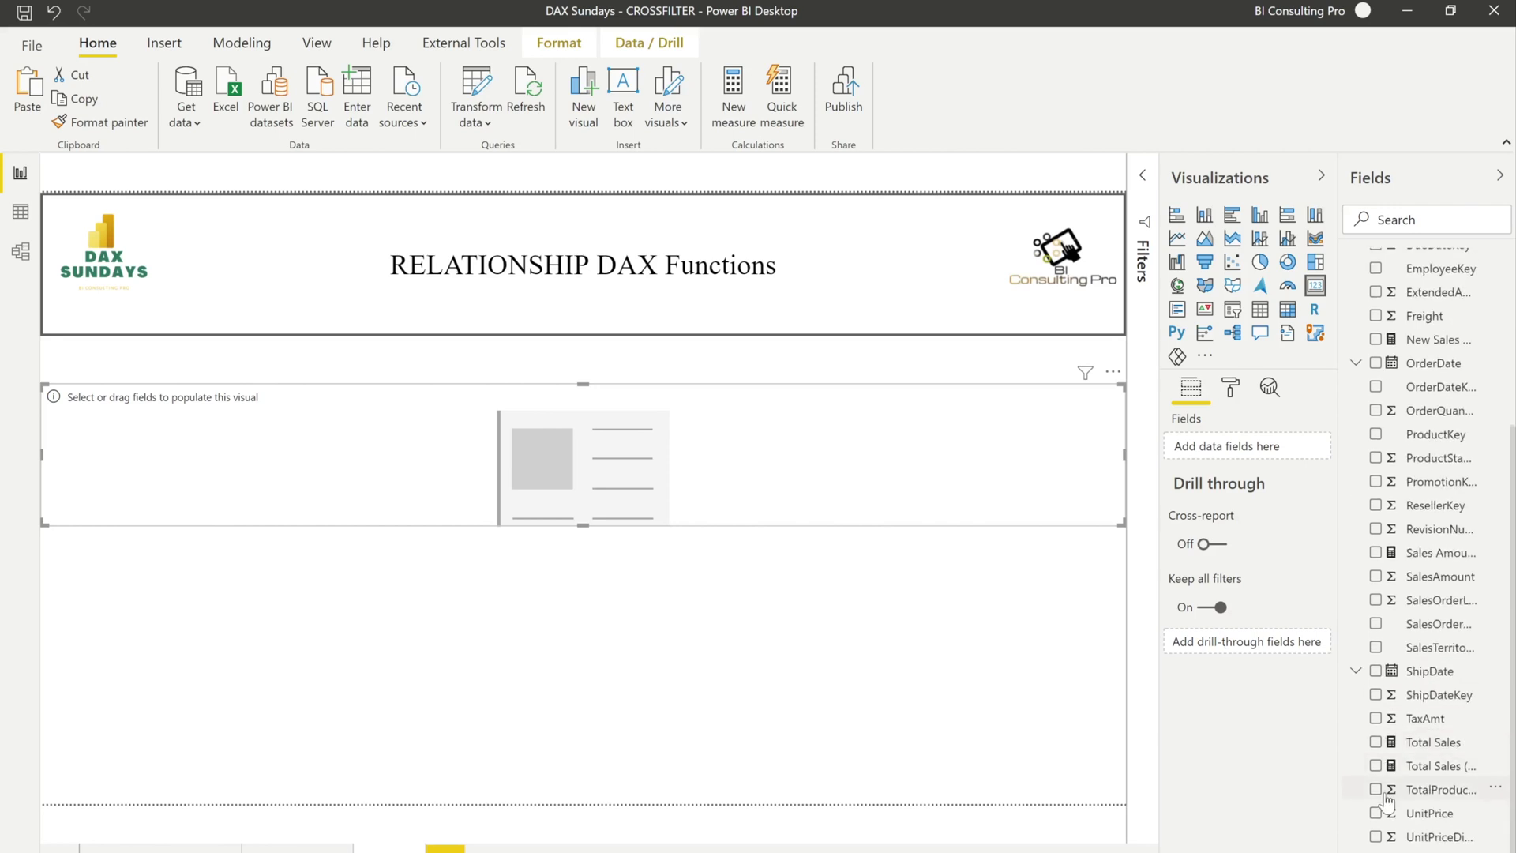
drag(1435, 744, 1248, 448)
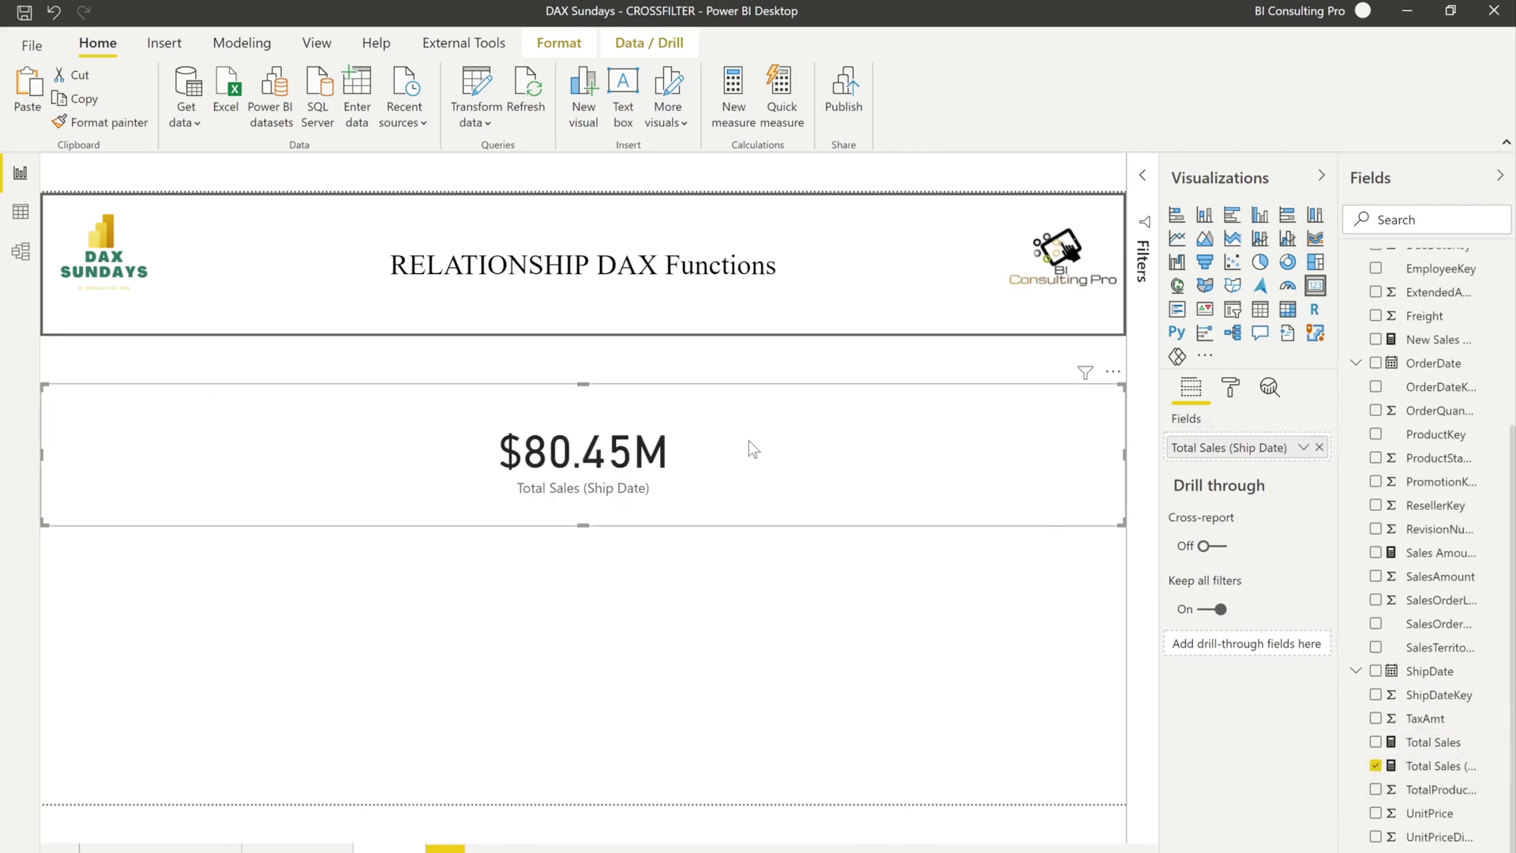
Step: Shrink the card and place it on the left of the page, then go to the CROSSFILTER DAX Function page
drag(44, 454, 874, 498)
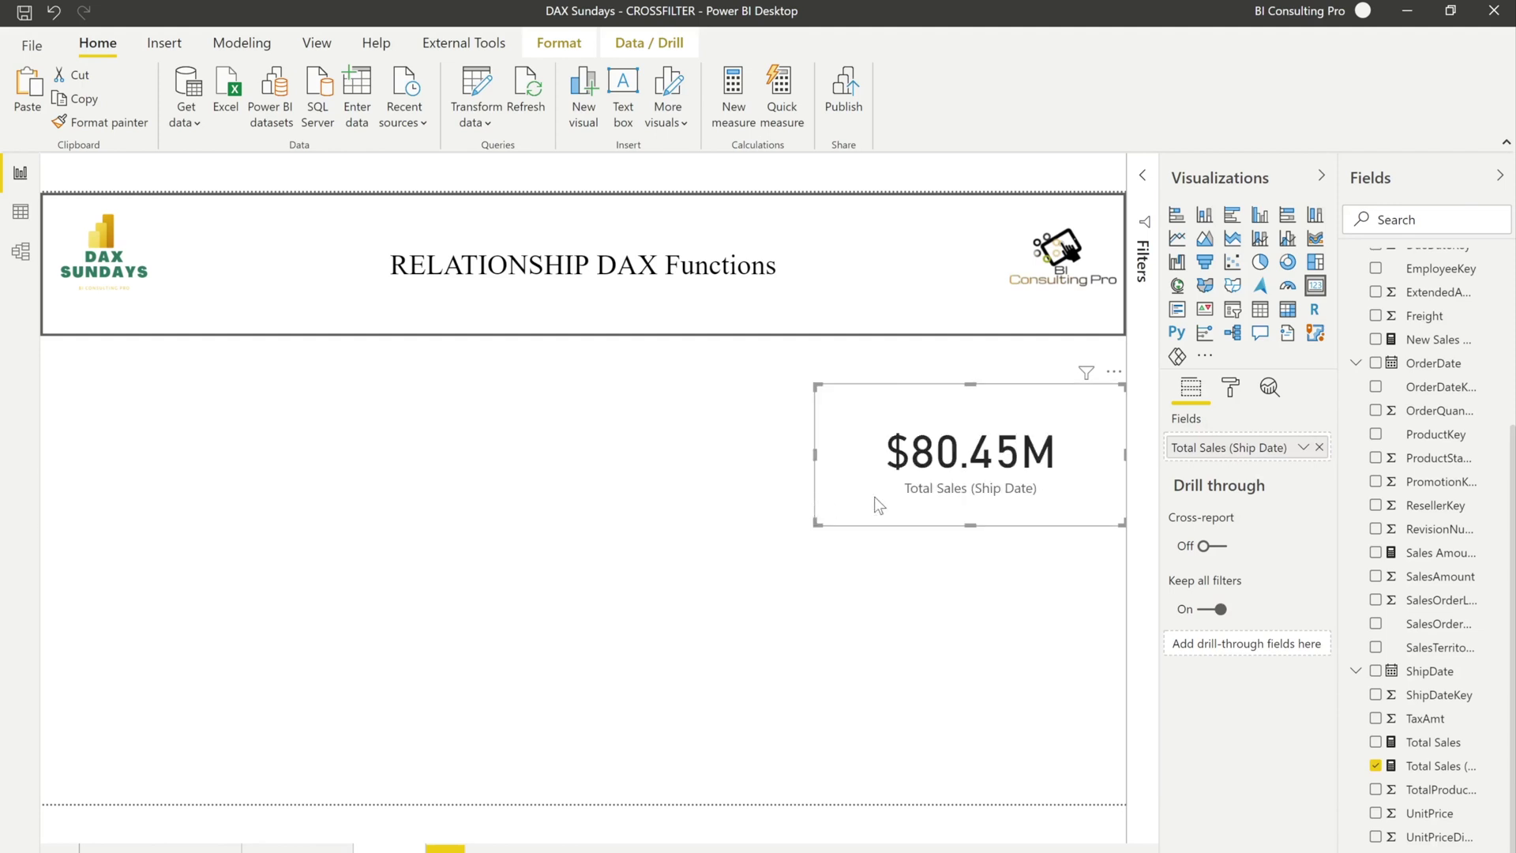
drag(1033, 479, 260, 472)
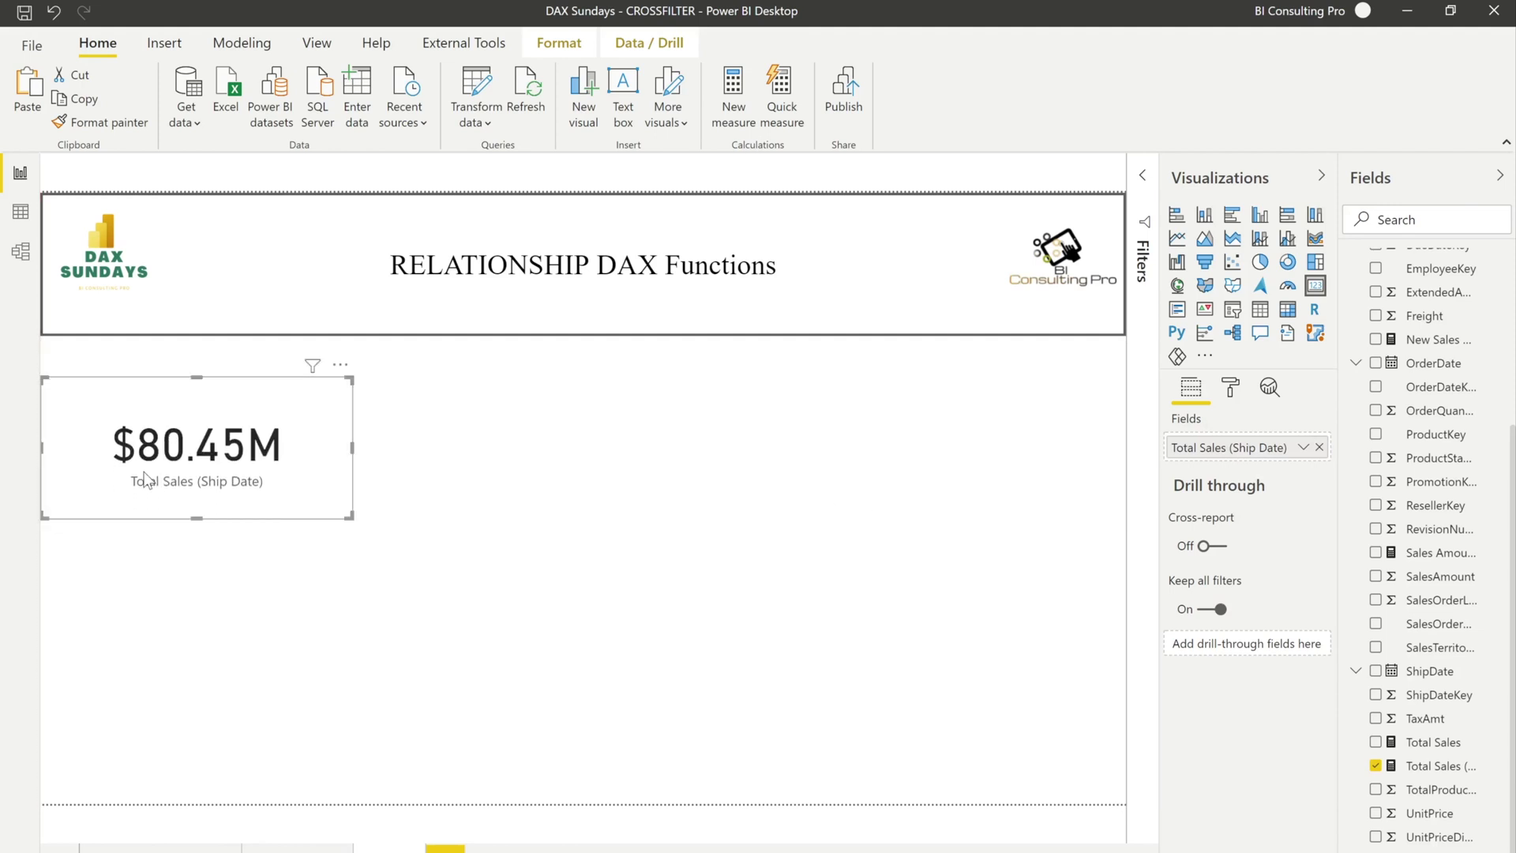
drag(146, 478, 185, 473)
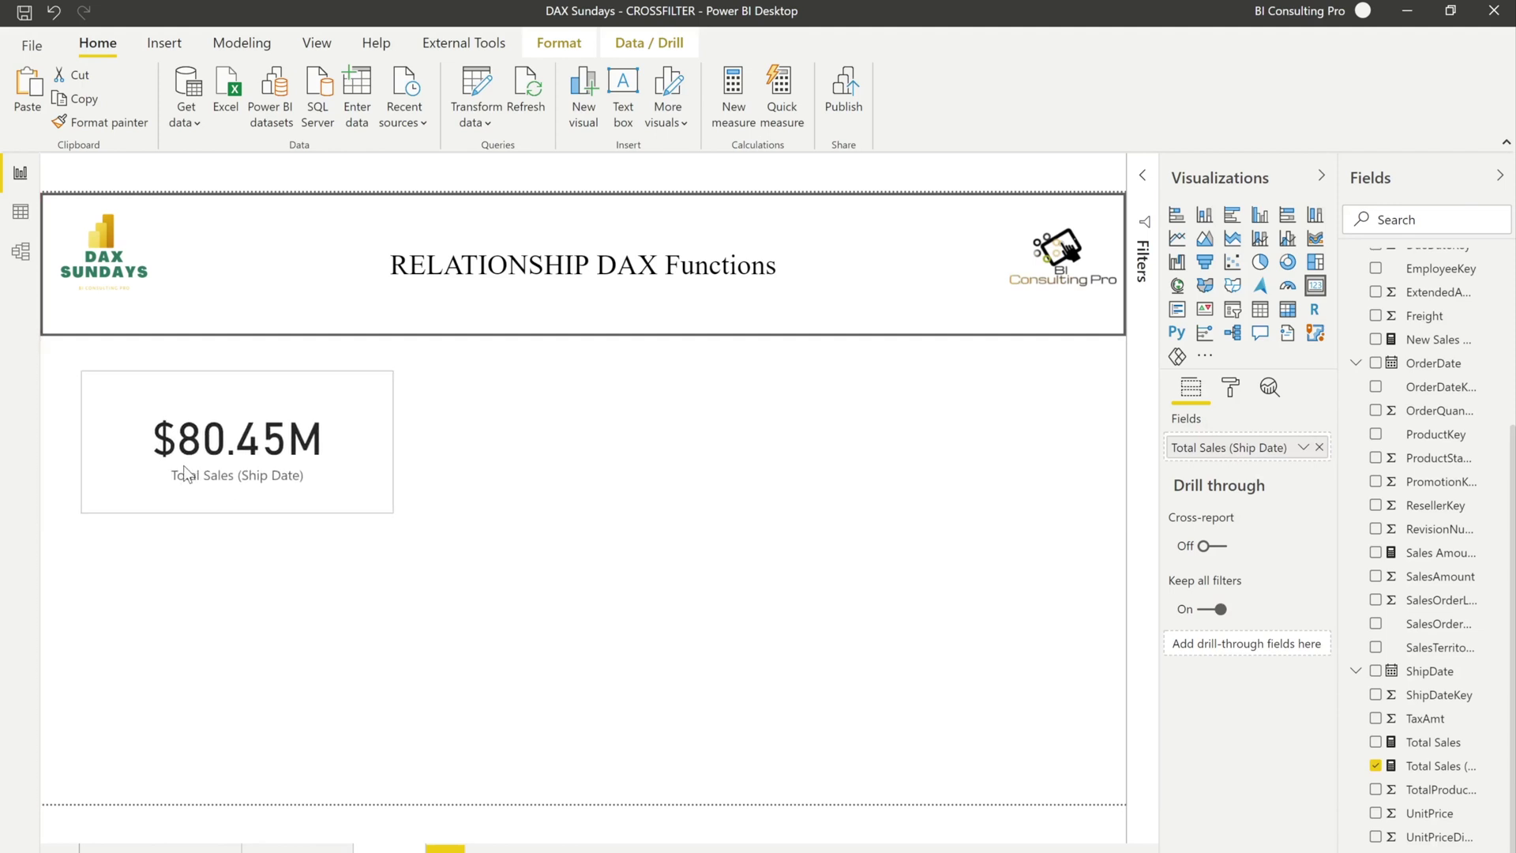
click(362, 623)
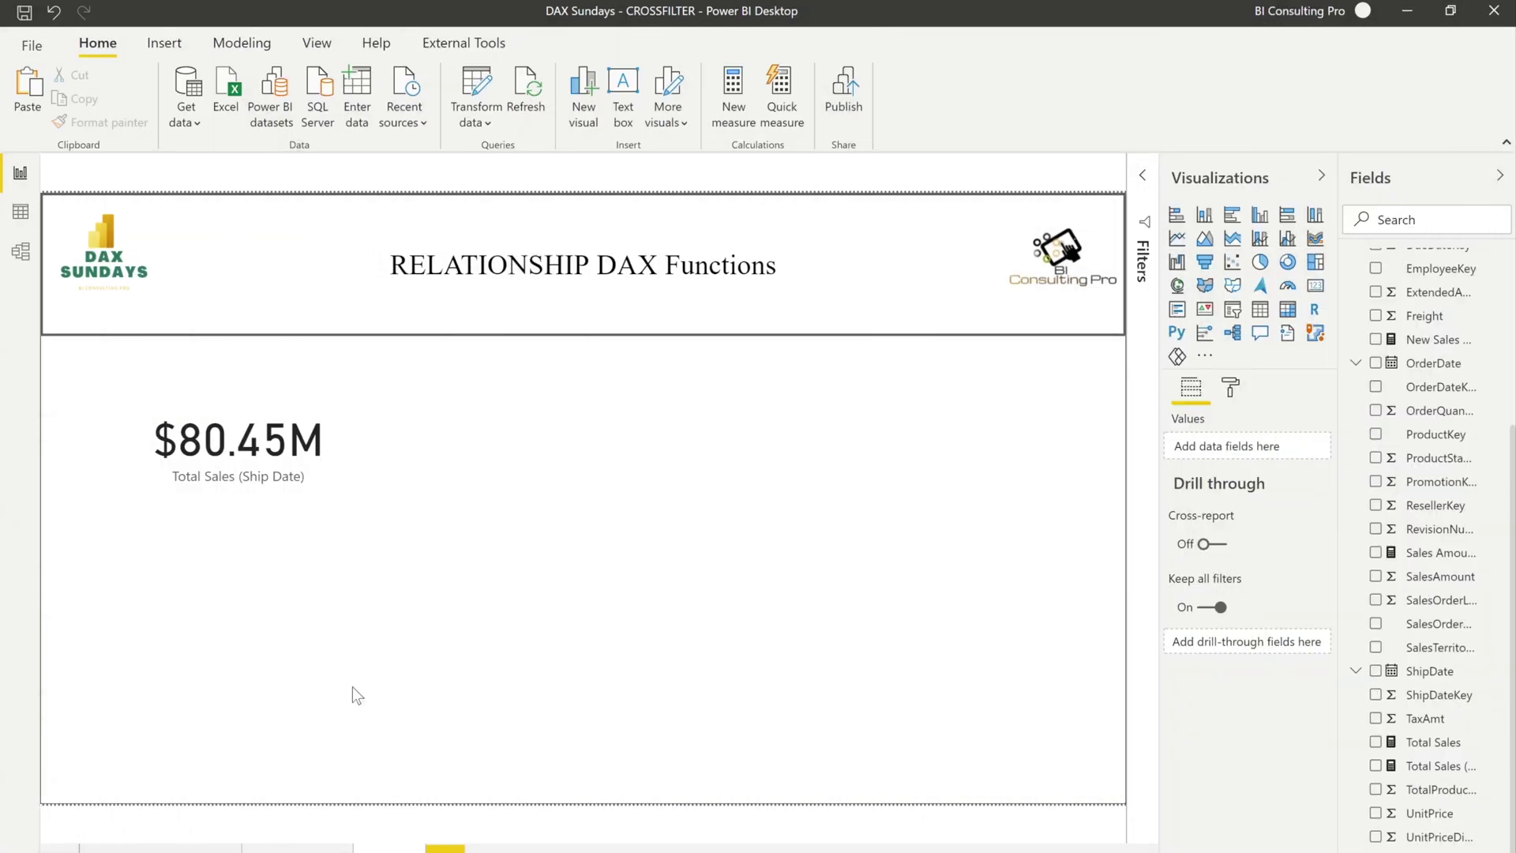
click(307, 845)
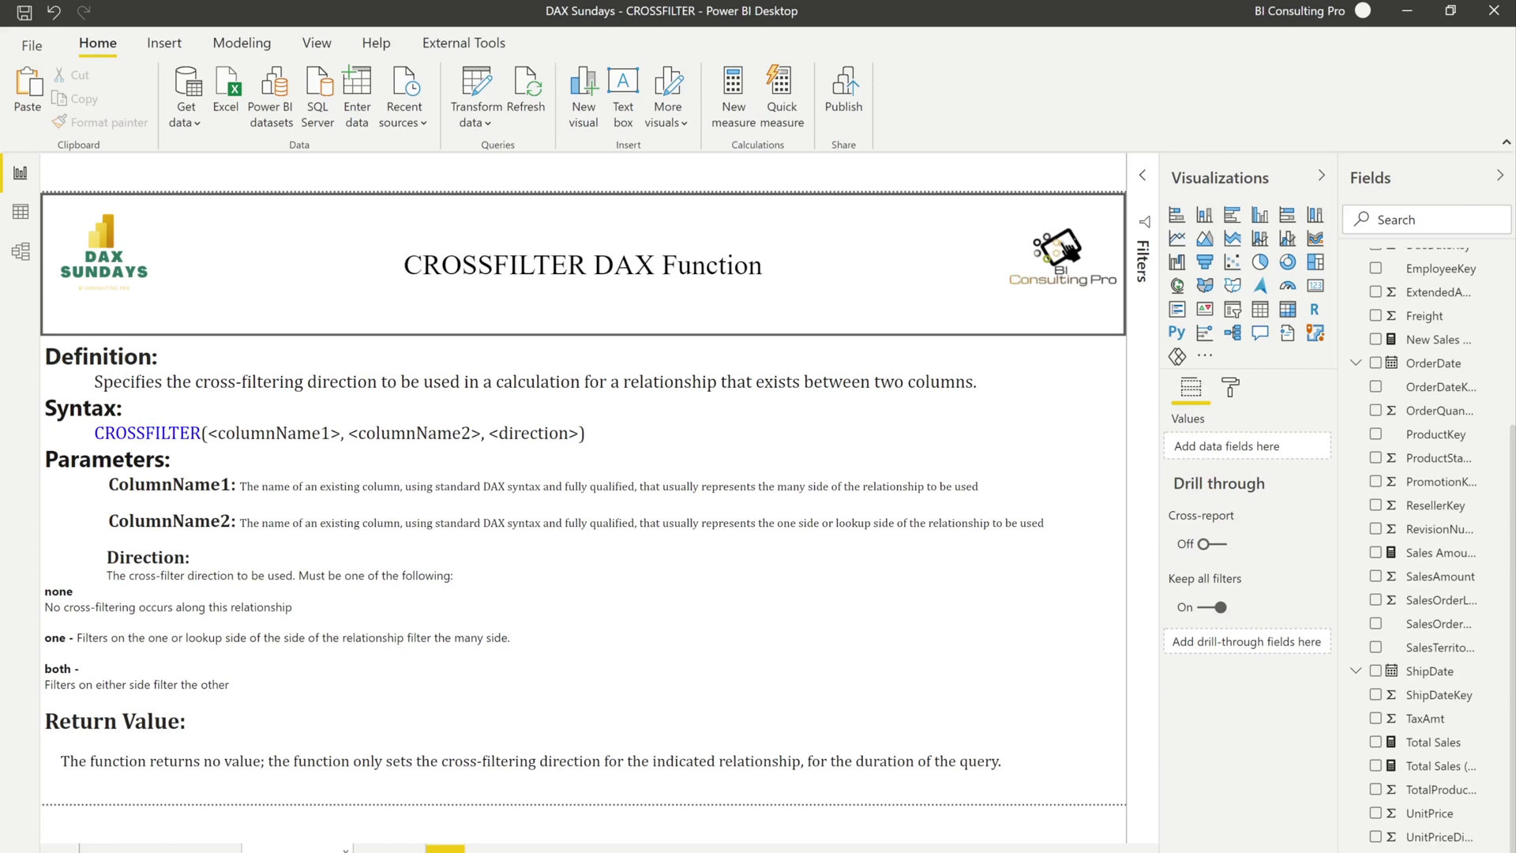
Step: Switch to Model view to reach the Reseller Sales–Product relationship
click(19, 256)
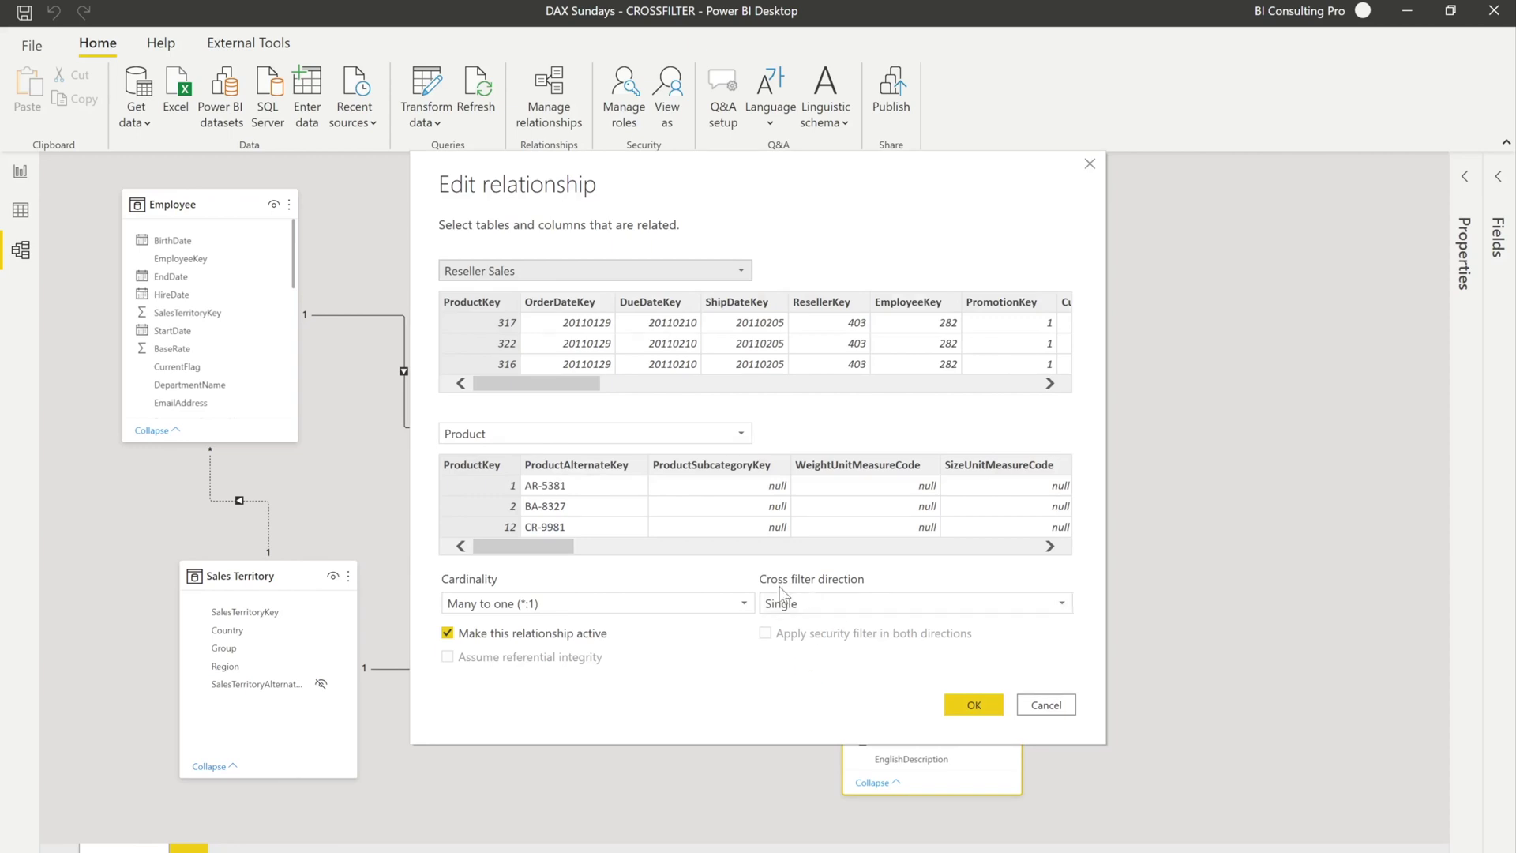
Step: Try the Reseller Sales–Product cross-filter options Single and Both, cancelling each time so it stays Single
click(865, 604)
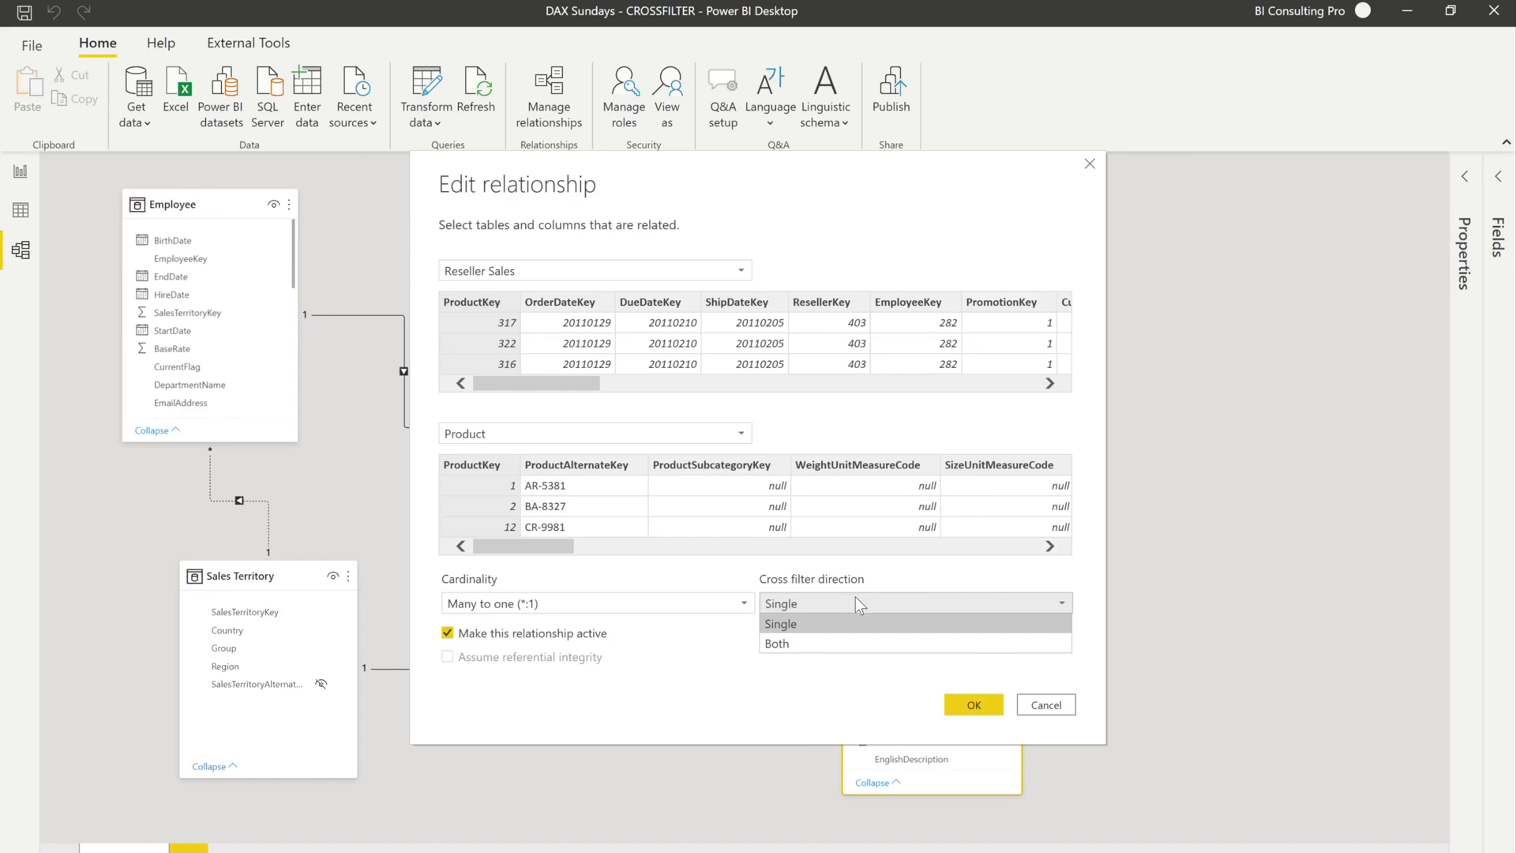
click(821, 690)
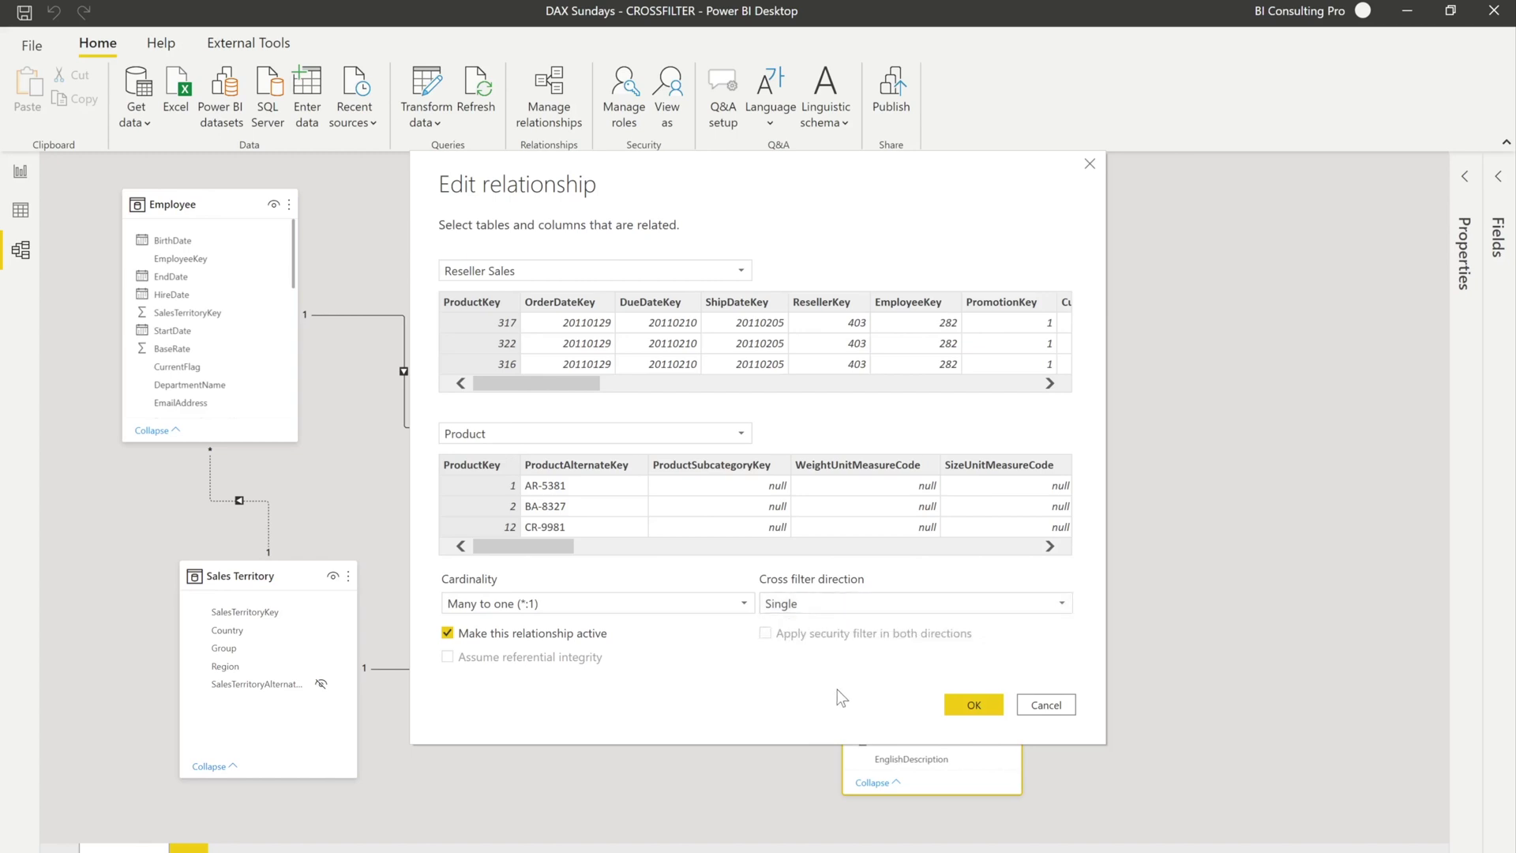
click(1024, 709)
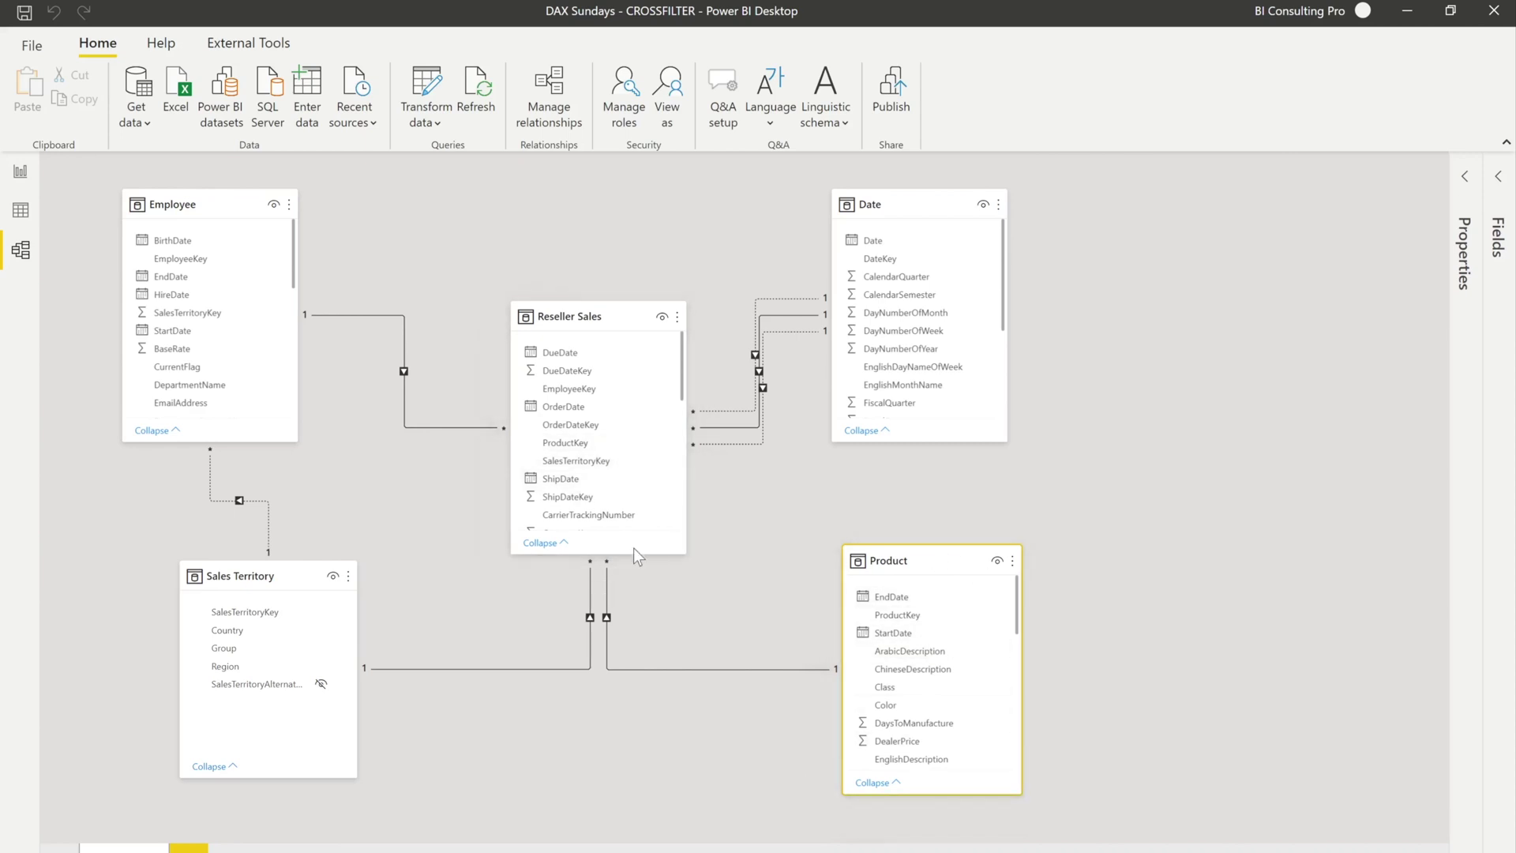
double_click(605, 648)
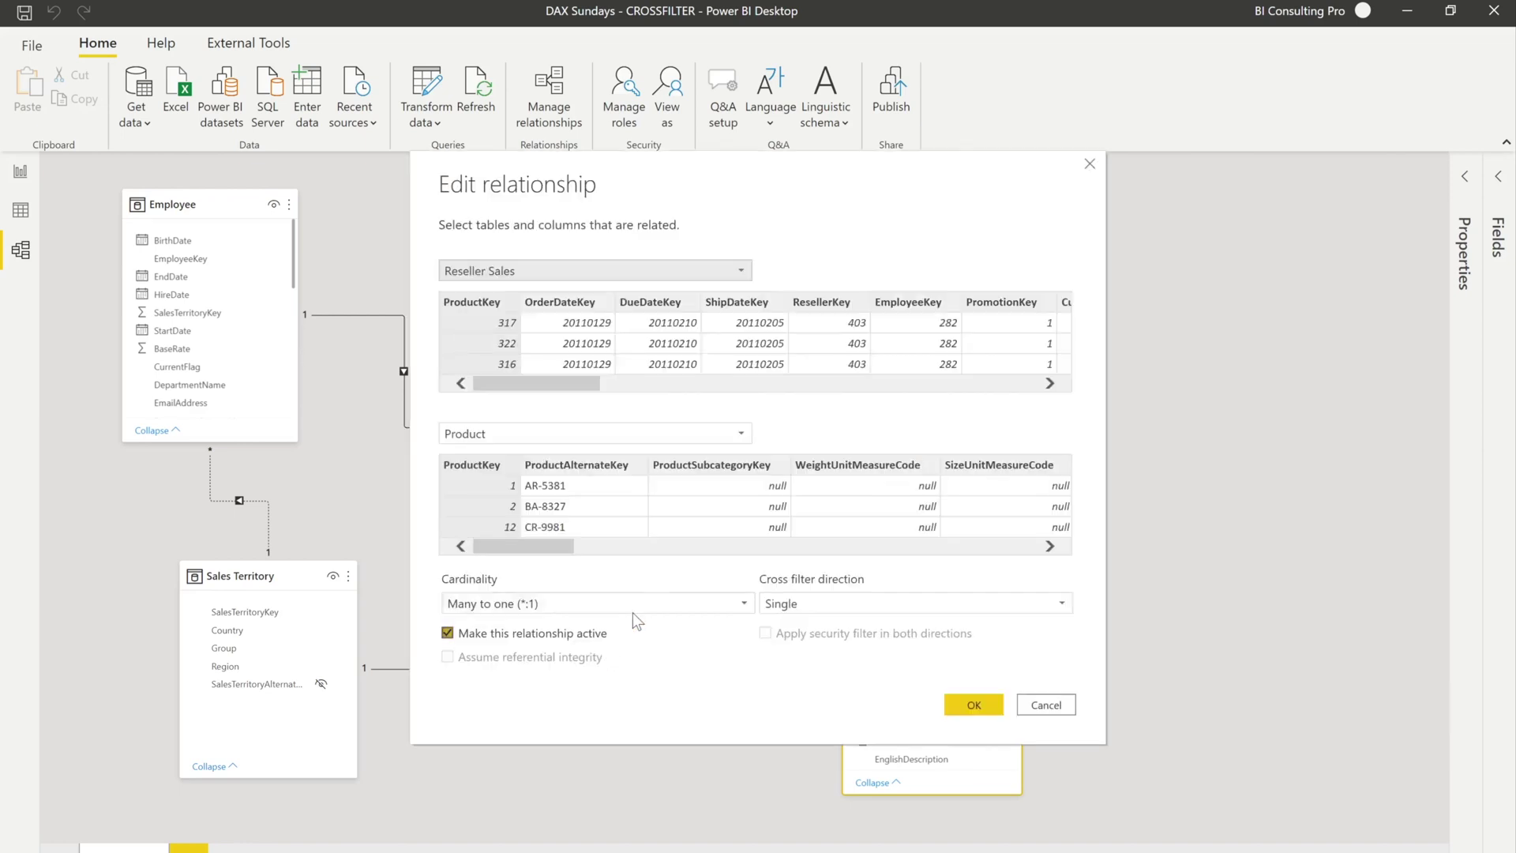
click(826, 600)
click(796, 649)
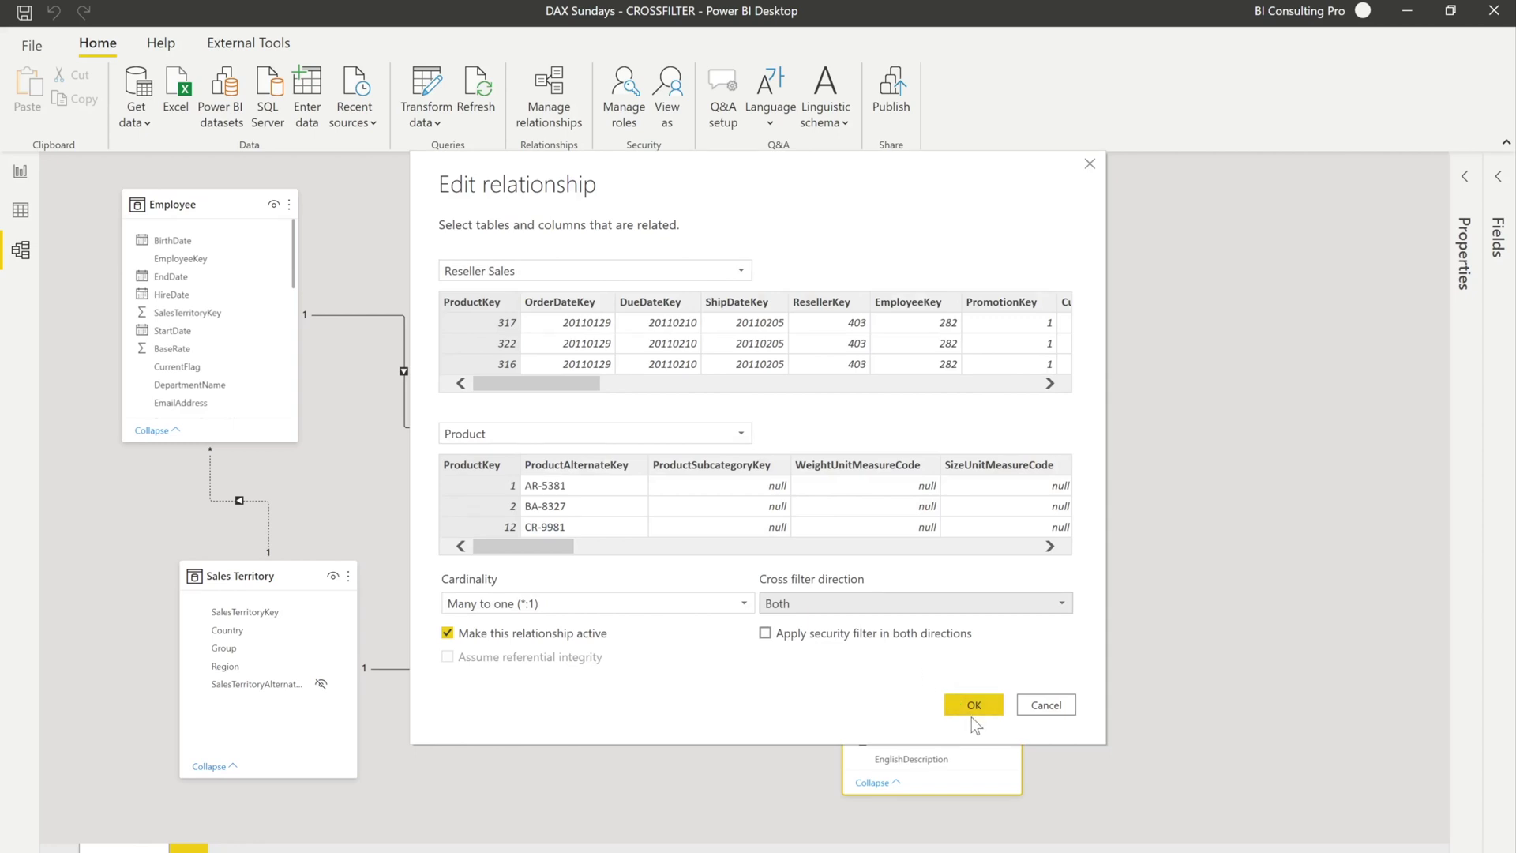
click(1050, 706)
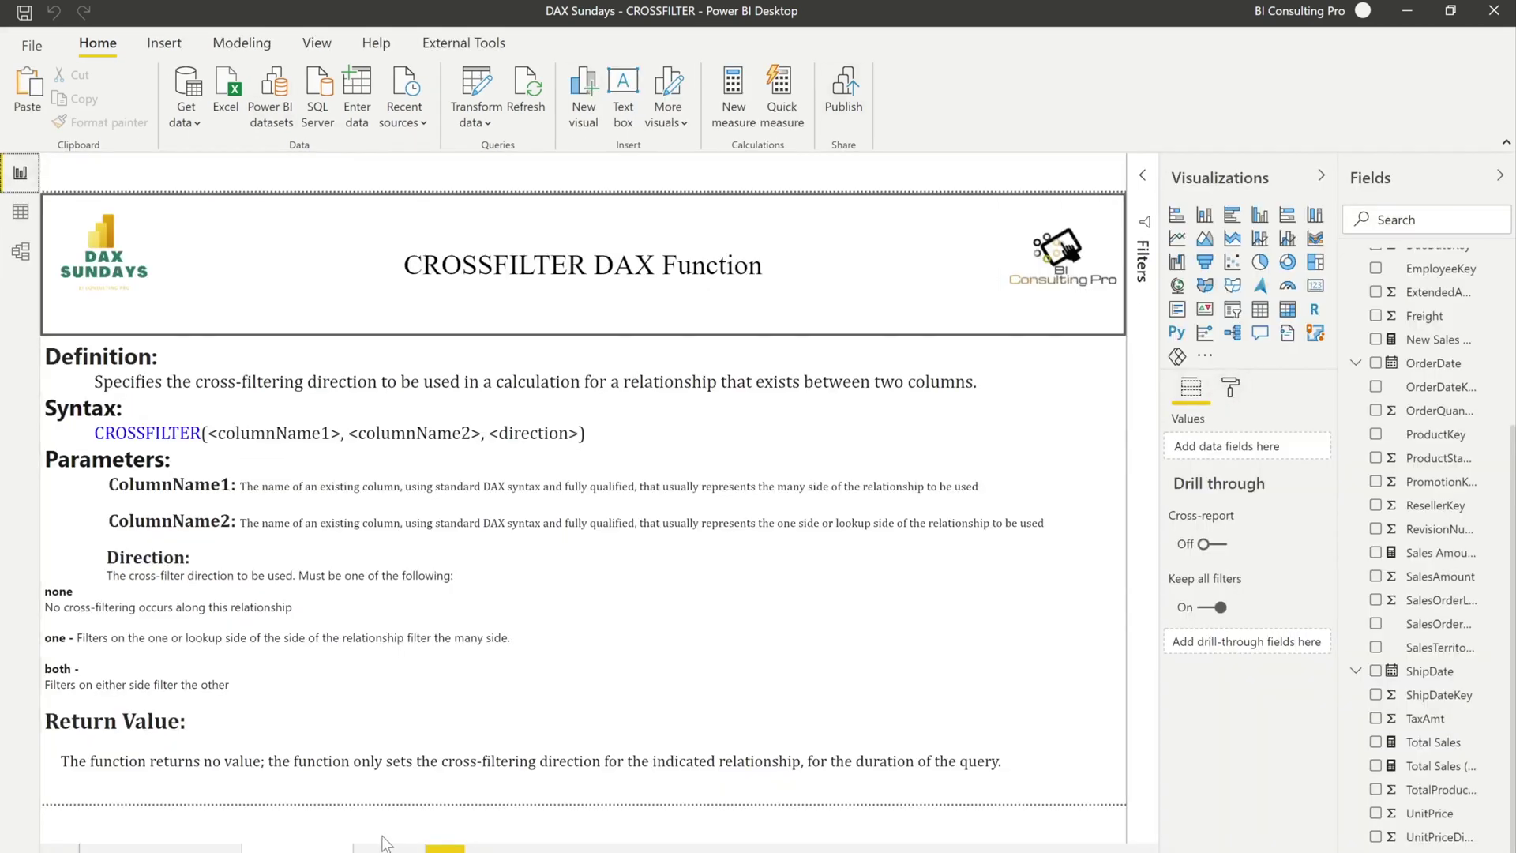
Step: Open the RELATIONSHIP DAX Functions page and filter the Fields pane to 'year'
click(393, 849)
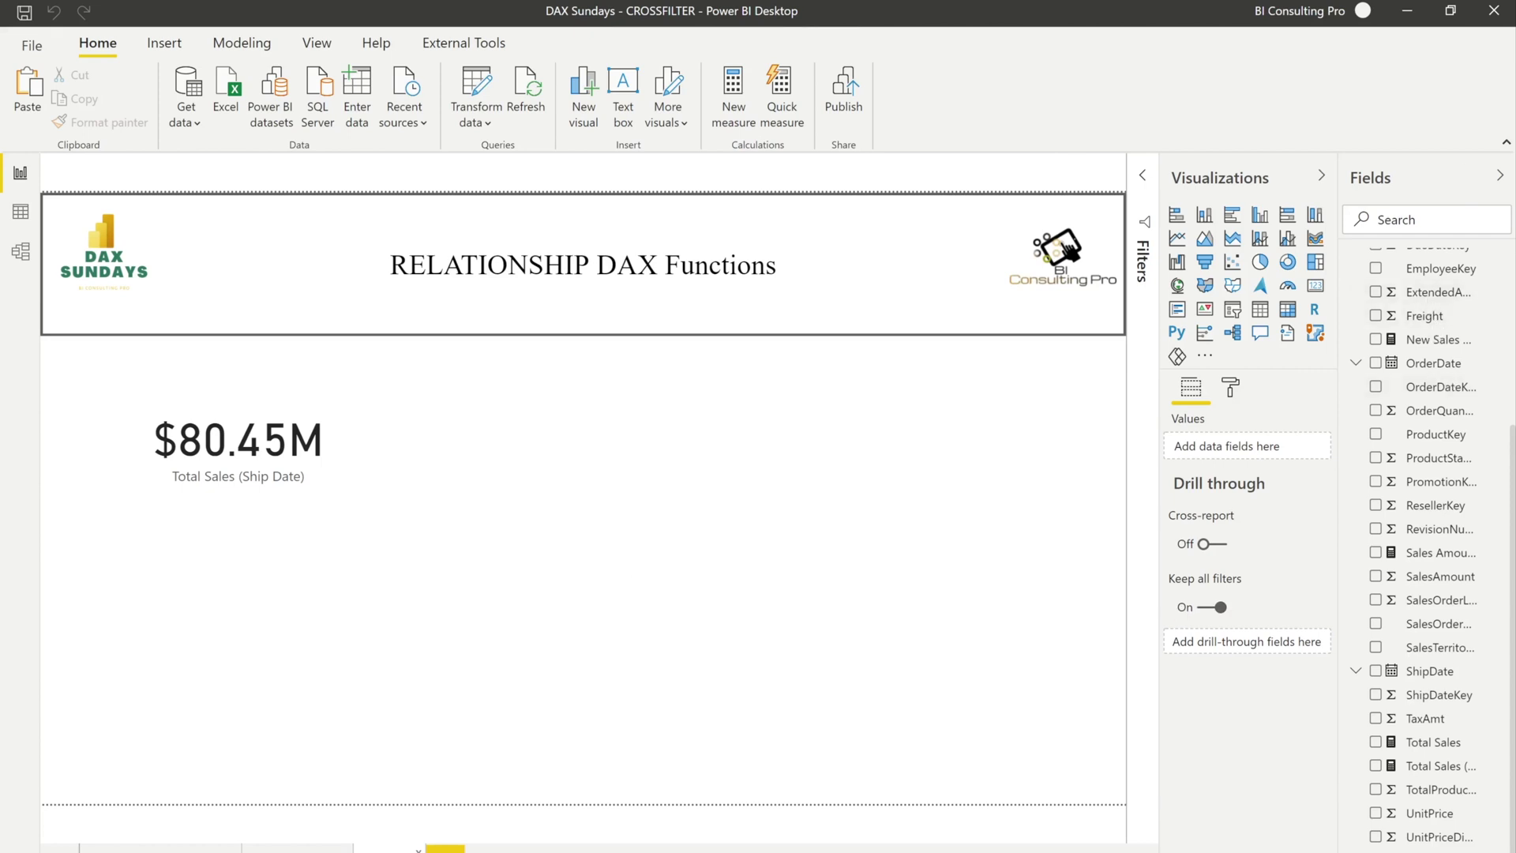
scroll(1410, 419, up, 5)
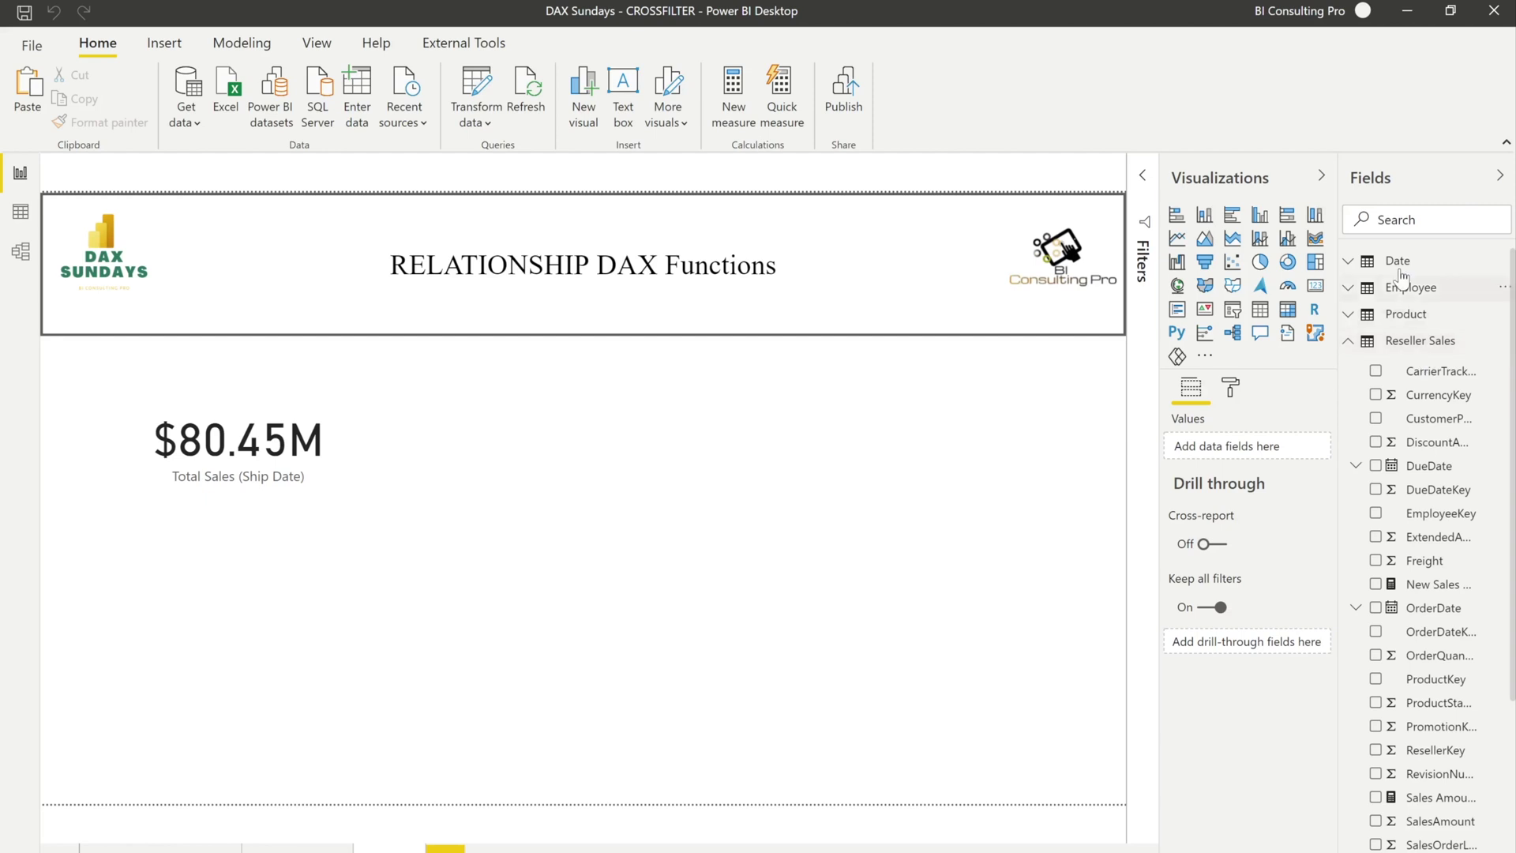
text(year)
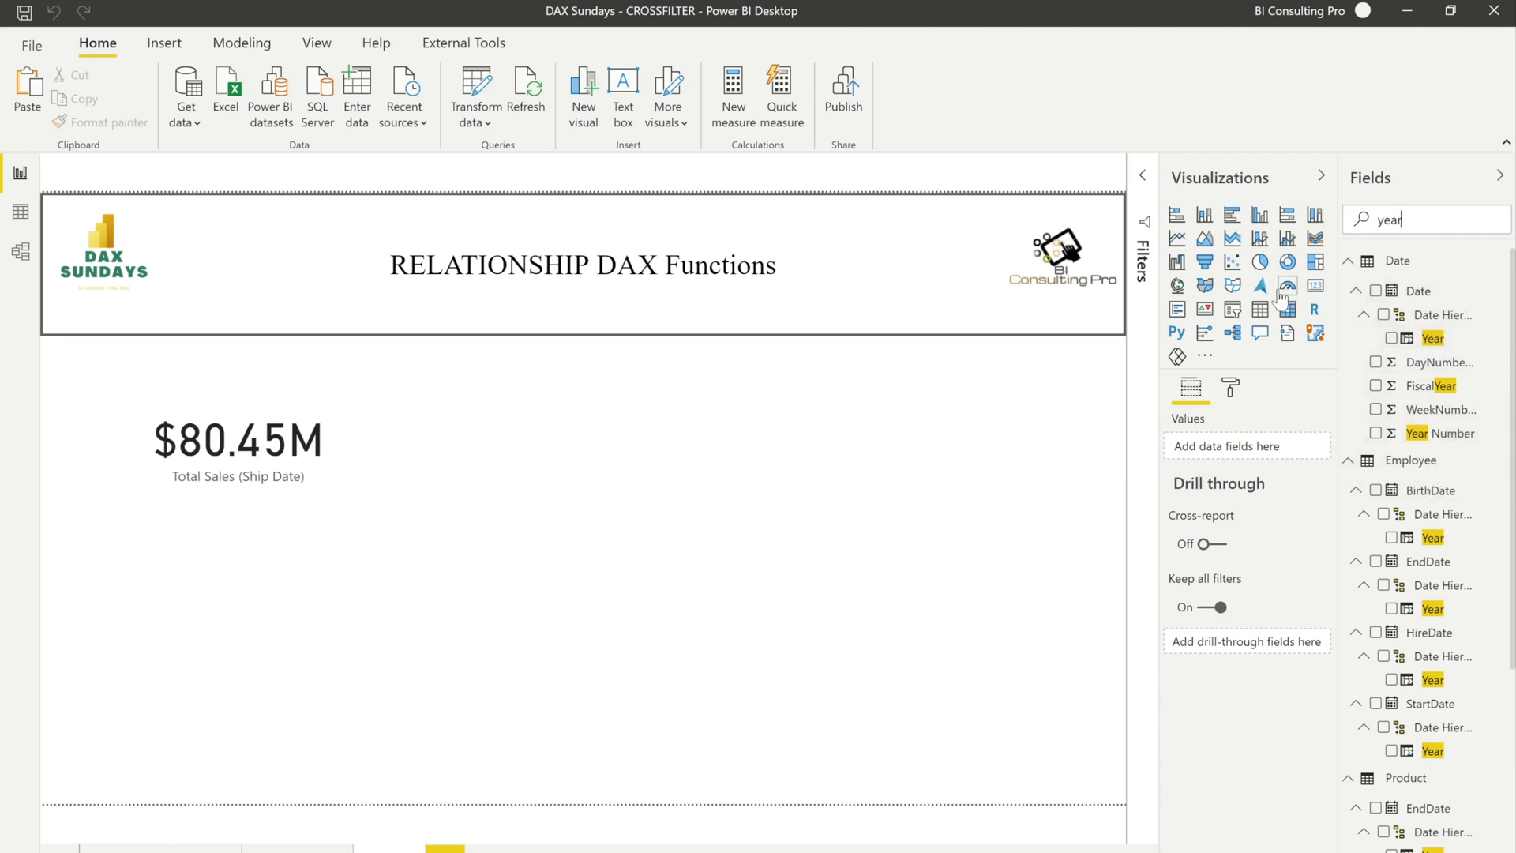
Step: Add a table visual with Year Number and Total Sales, enlarged and moved up the page
click(1257, 319)
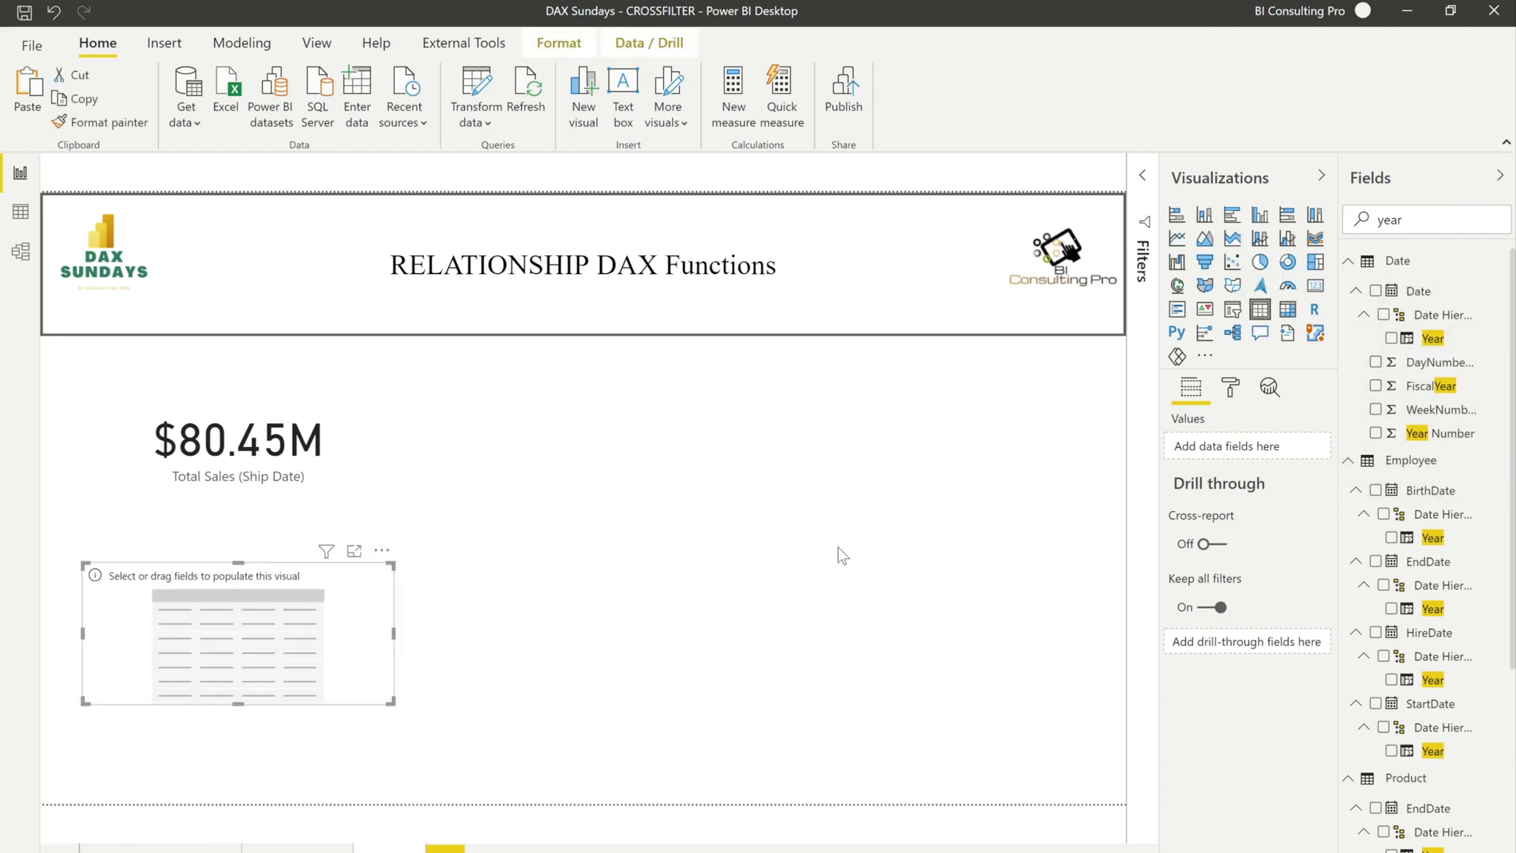
drag(306, 629, 712, 571)
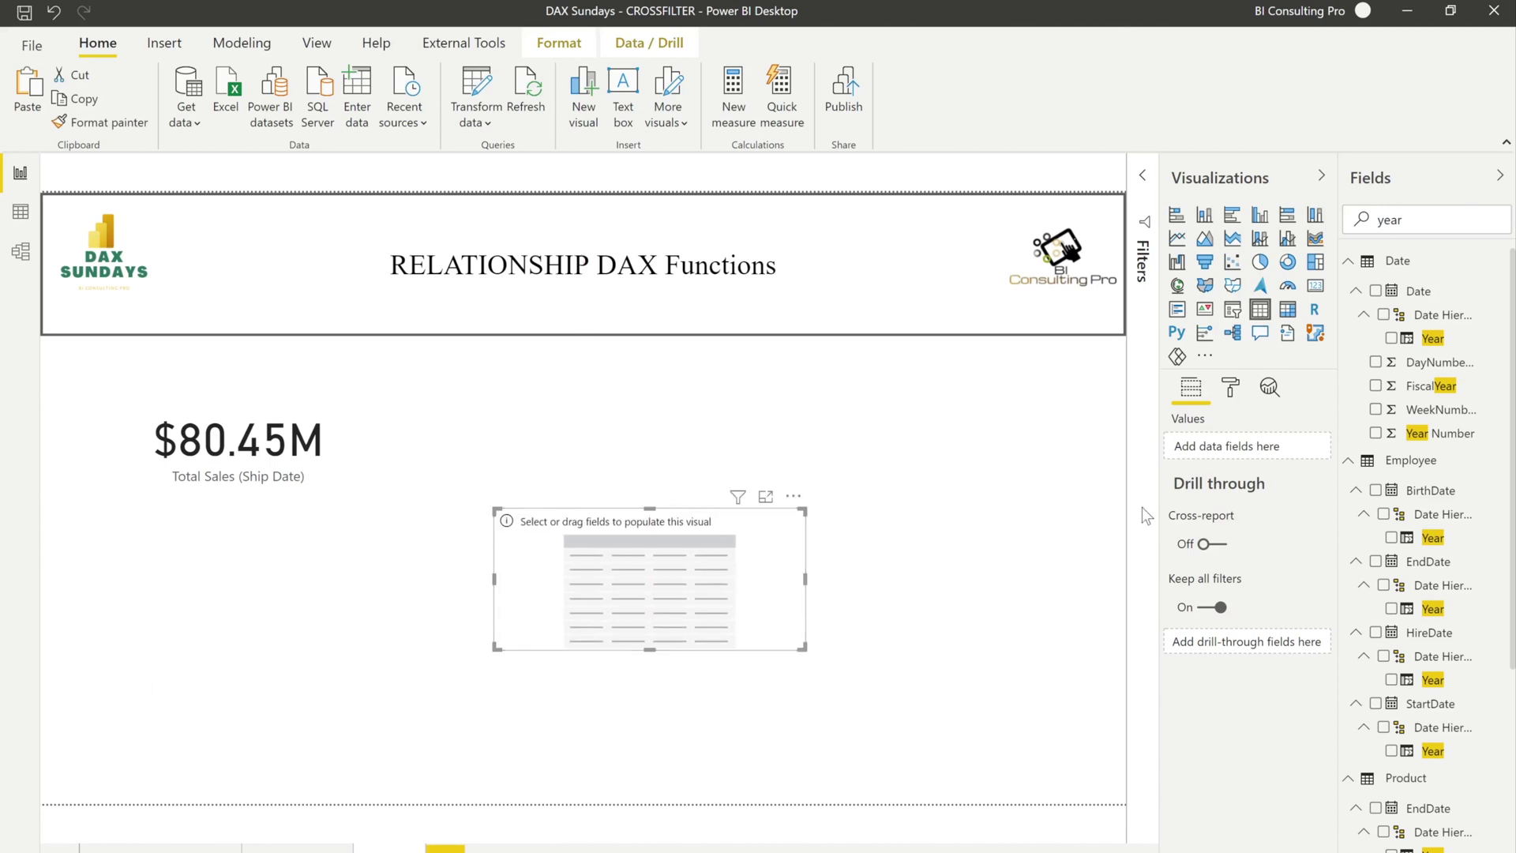
click(1399, 433)
double_click(1390, 219)
text(total sales)
drag(1433, 290, 1253, 472)
drag(826, 698, 874, 737)
drag(806, 649, 807, 537)
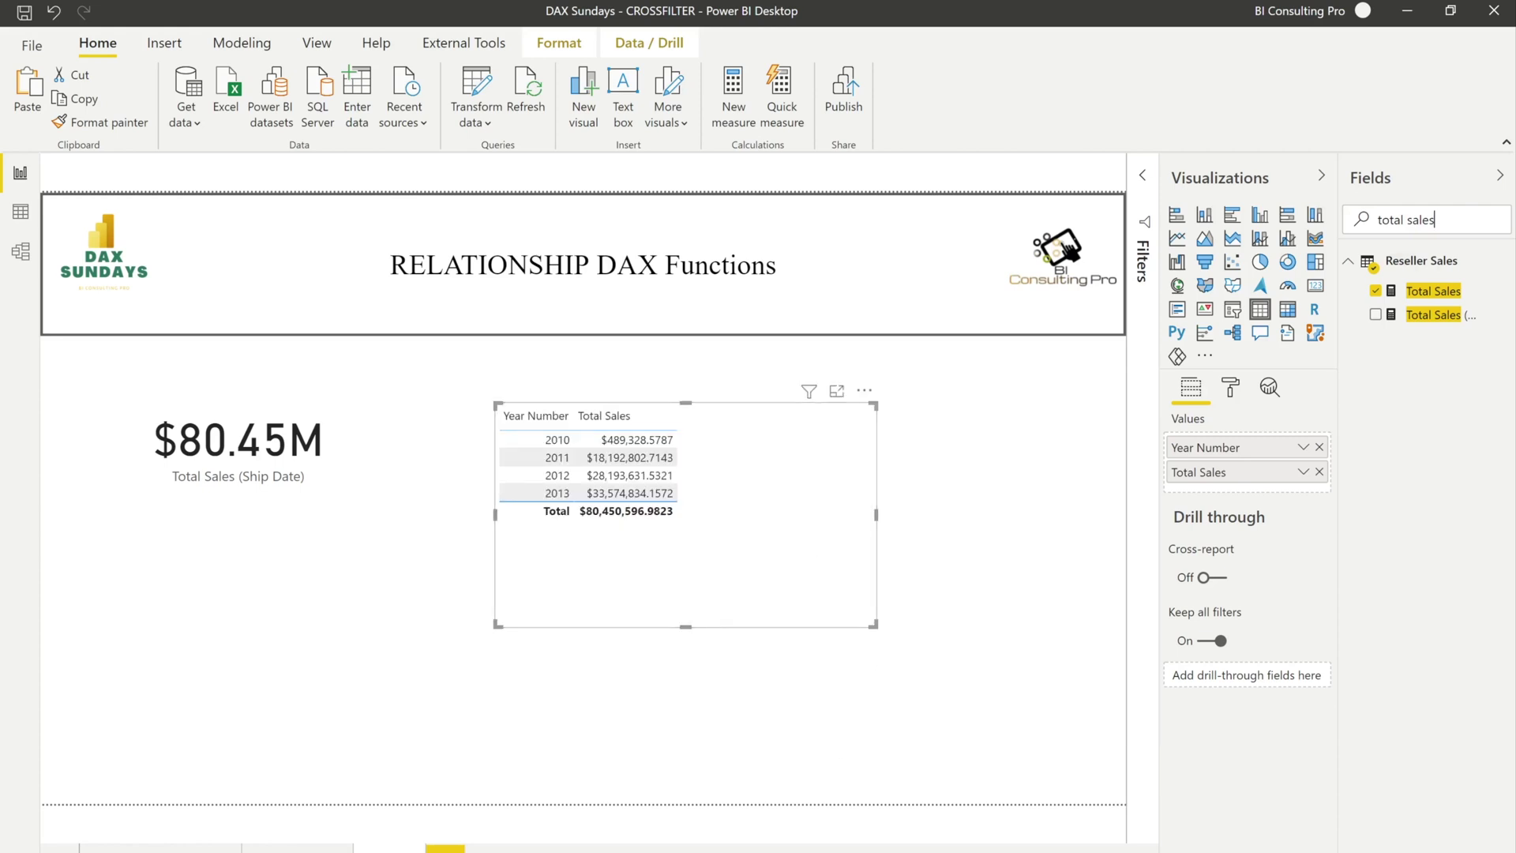
Step: Add Product ProductKey as Count (Distinct), showing 606 per year, and make the table taller
key(ctrl+a)
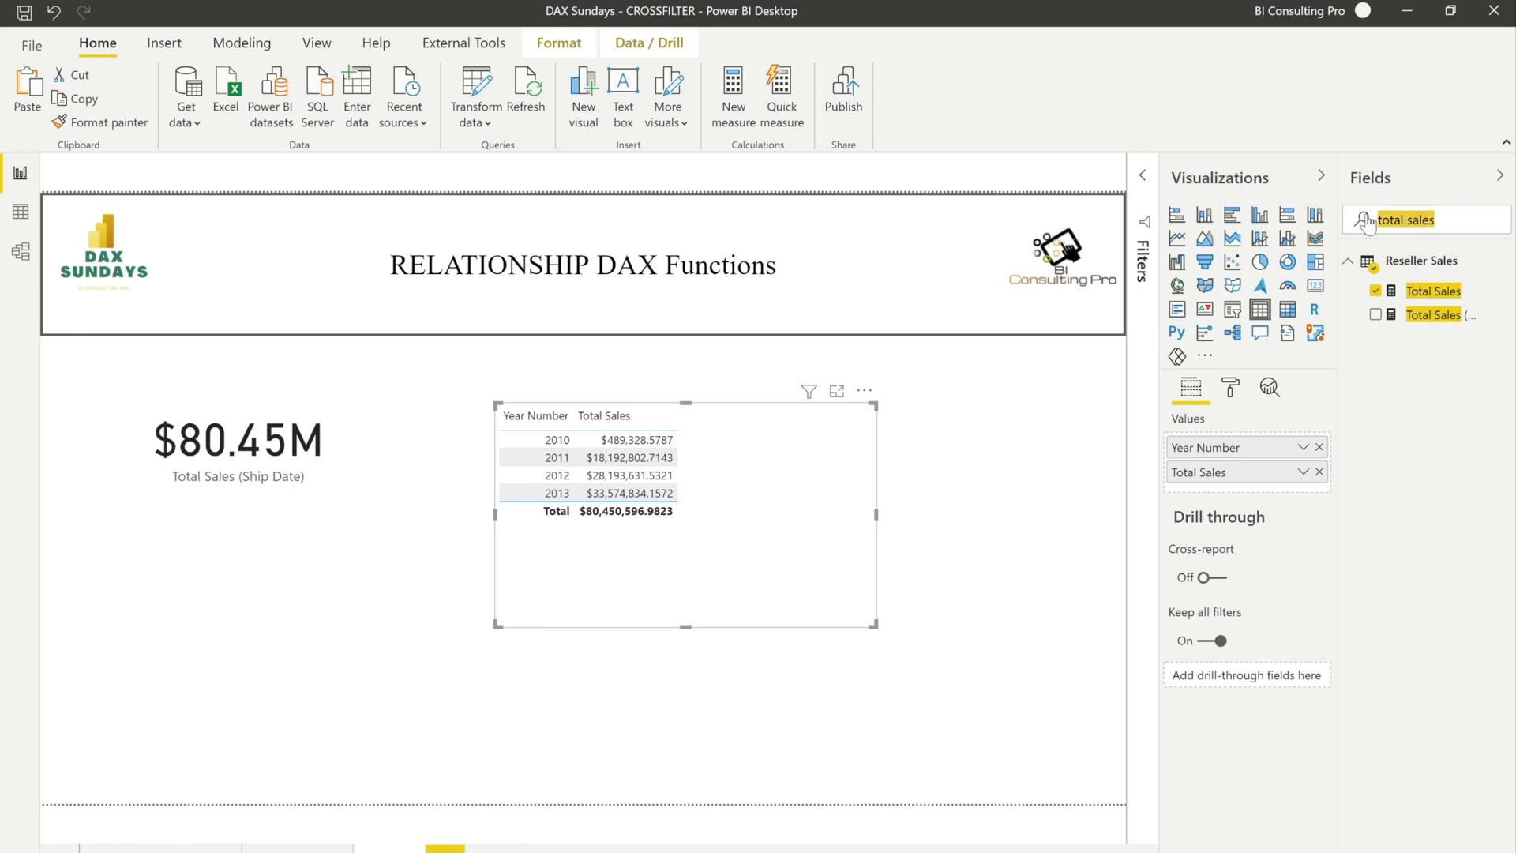
text(product)
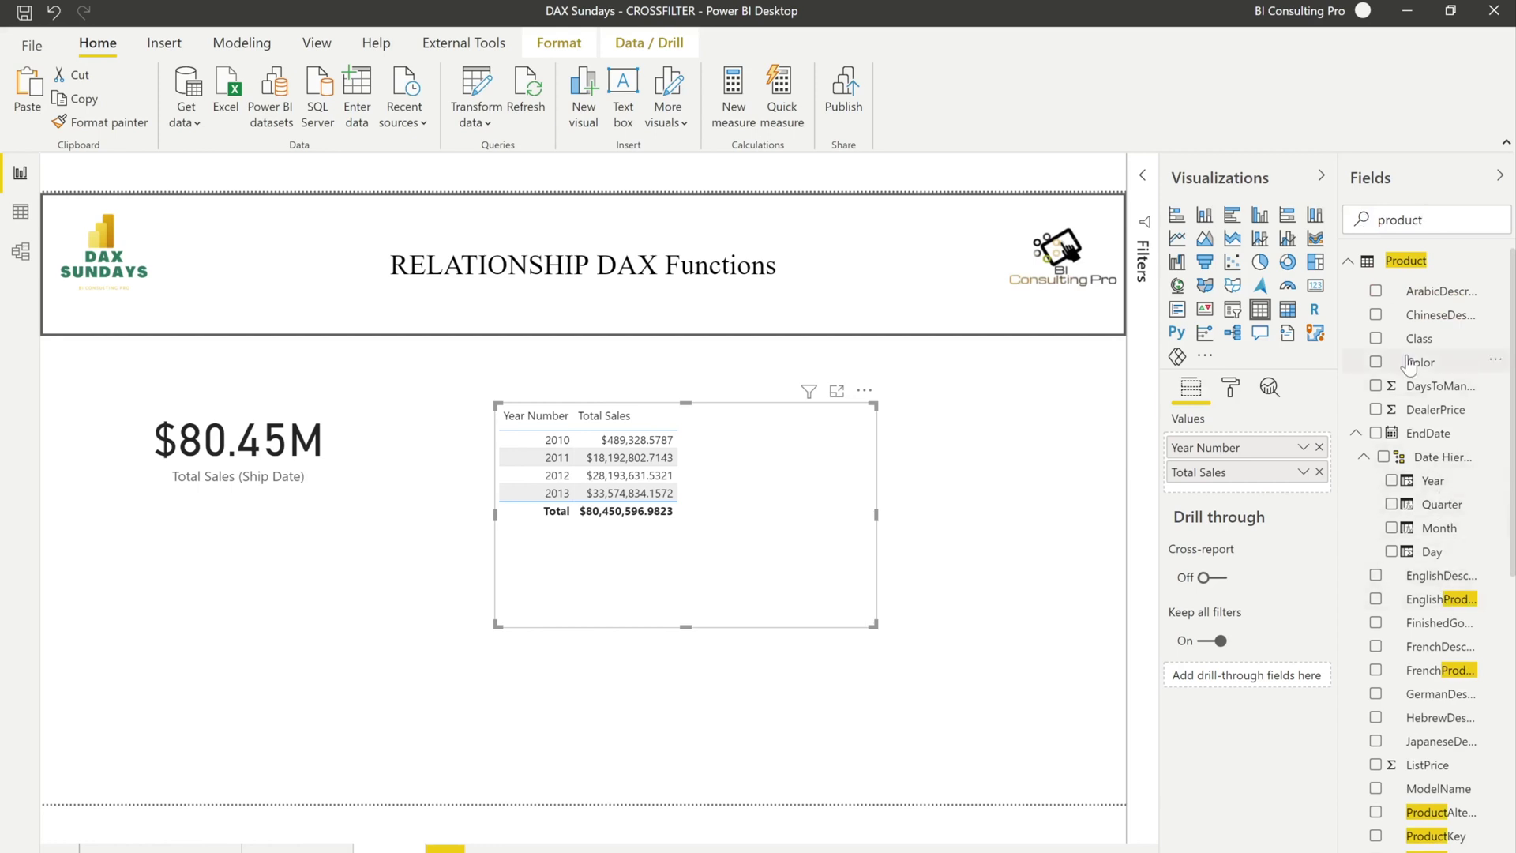
text(key)
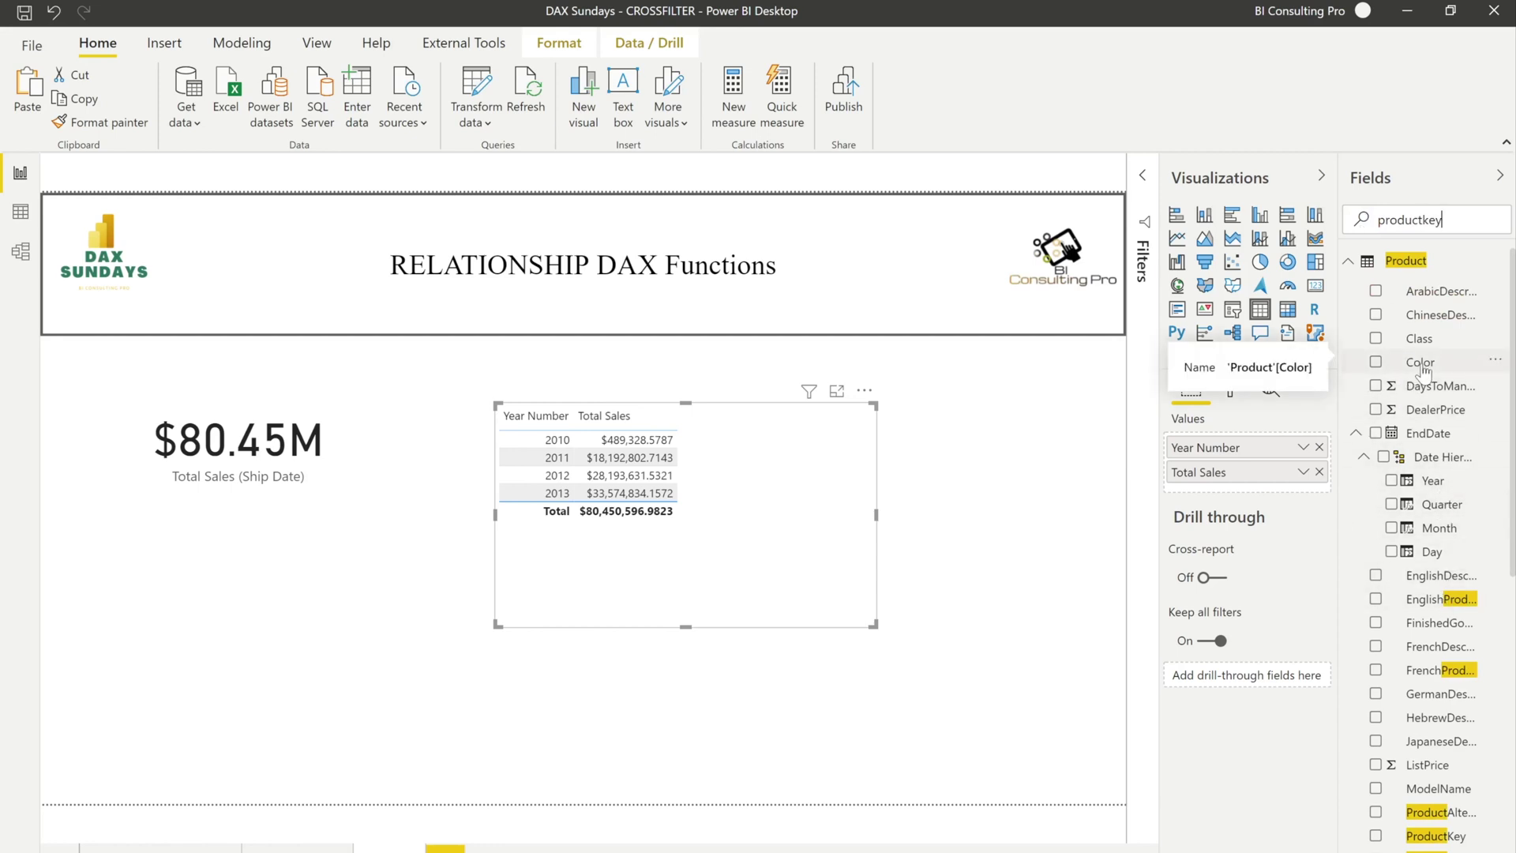
click(1427, 298)
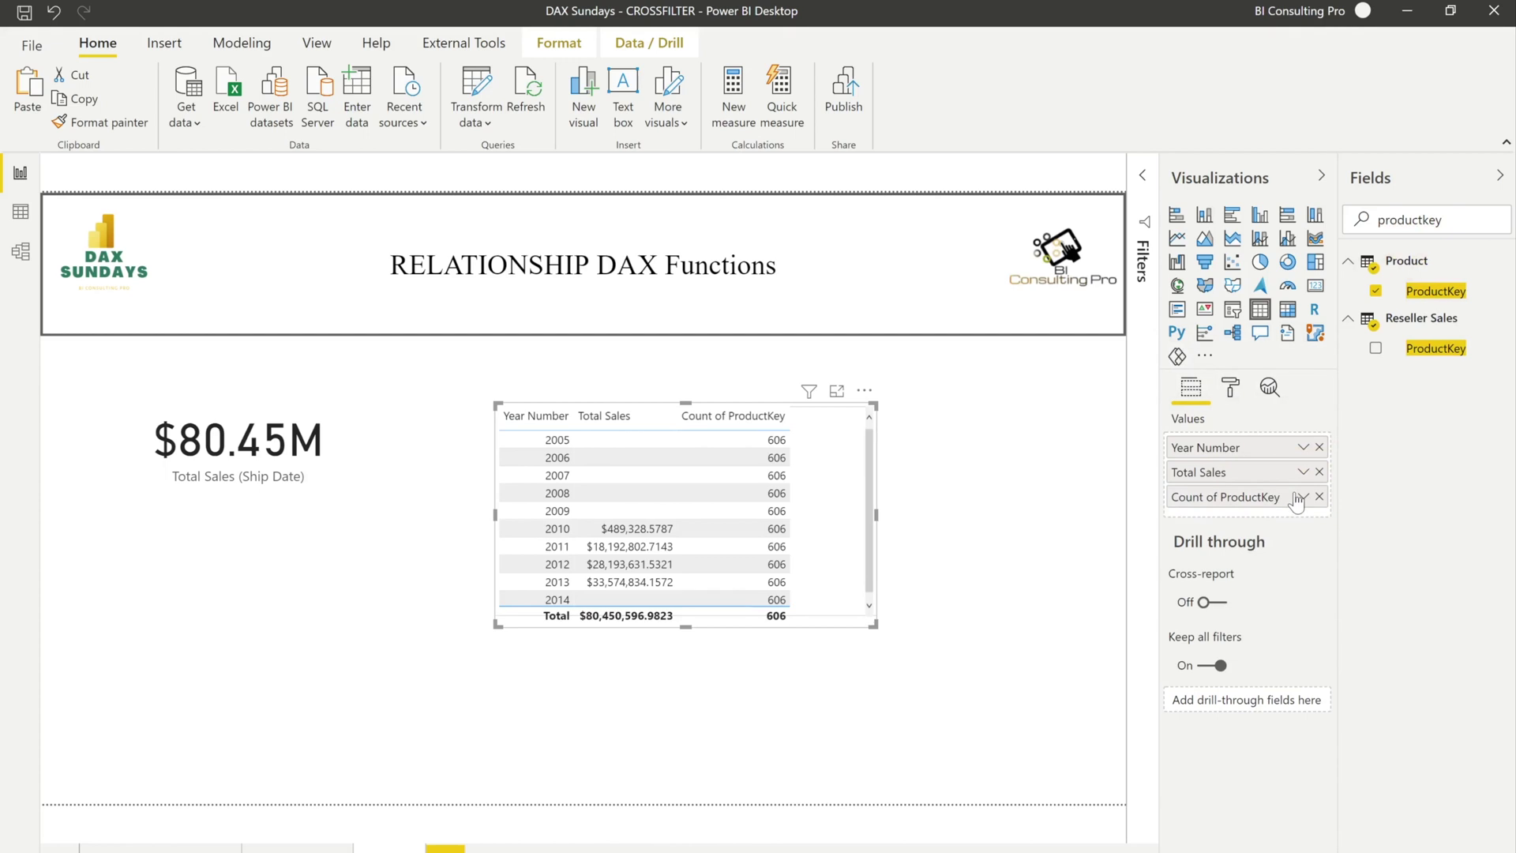
click(1303, 496)
mouse_move(1257, 154)
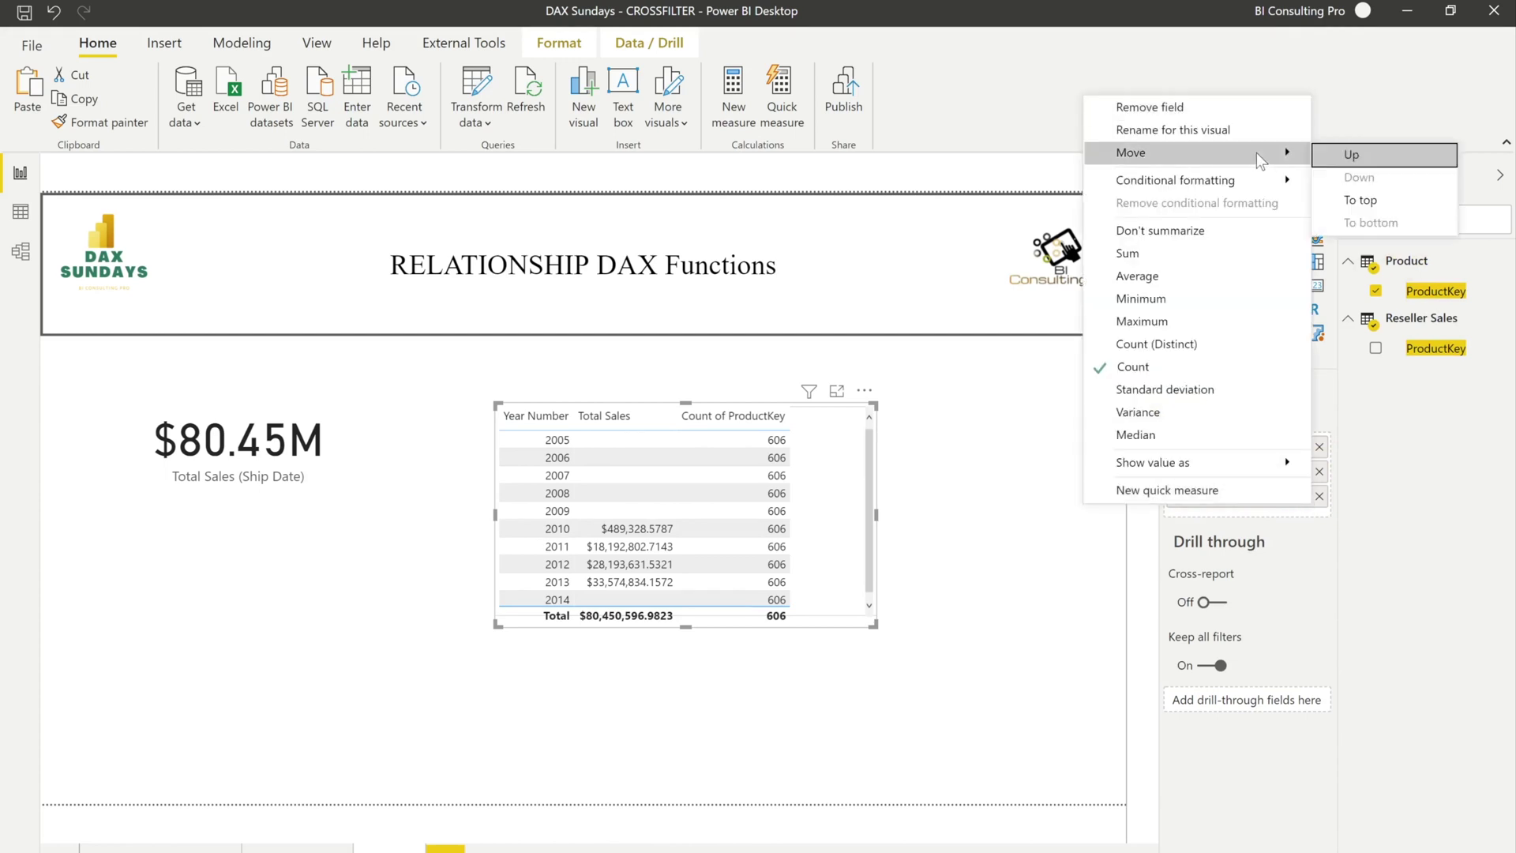
click(1158, 344)
drag(874, 625, 872, 716)
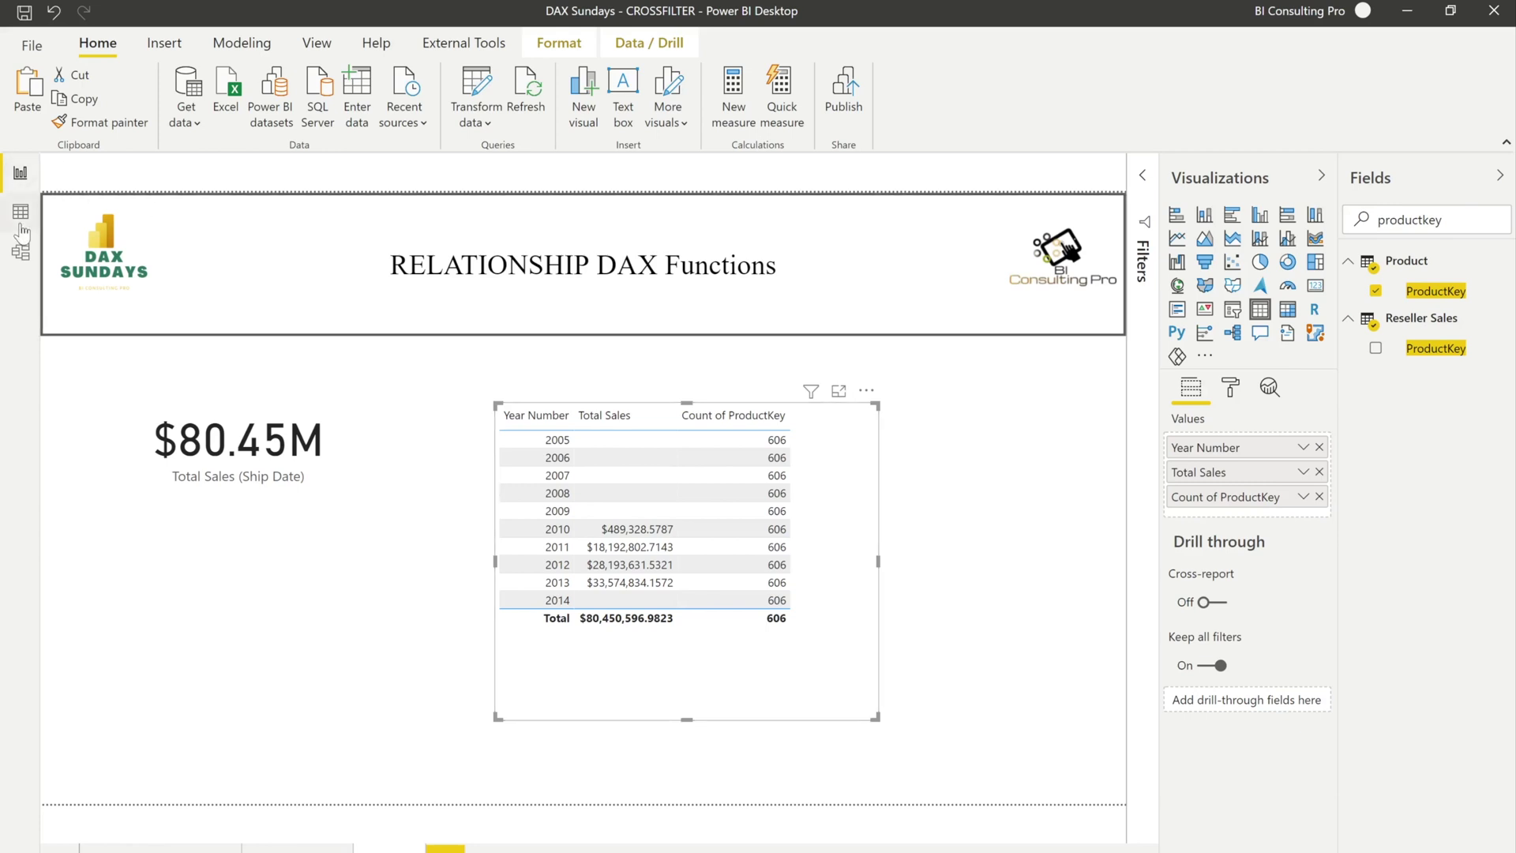
Step: Set the Reseller Sales–Product relationship to cross-filter Both, then check the table's yearly counts in Report view
click(19, 253)
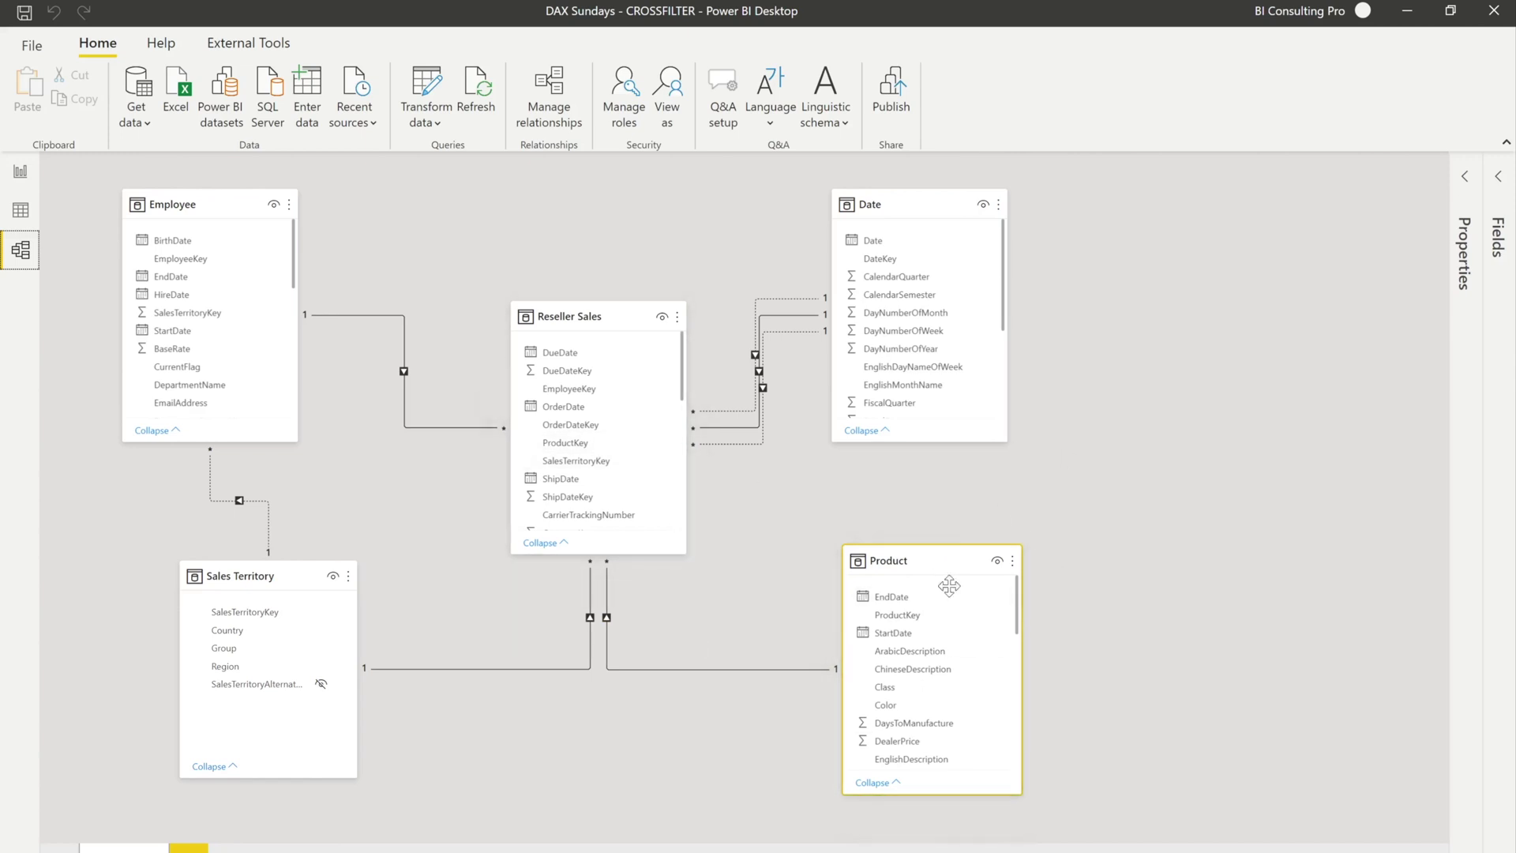
double_click(732, 670)
click(837, 603)
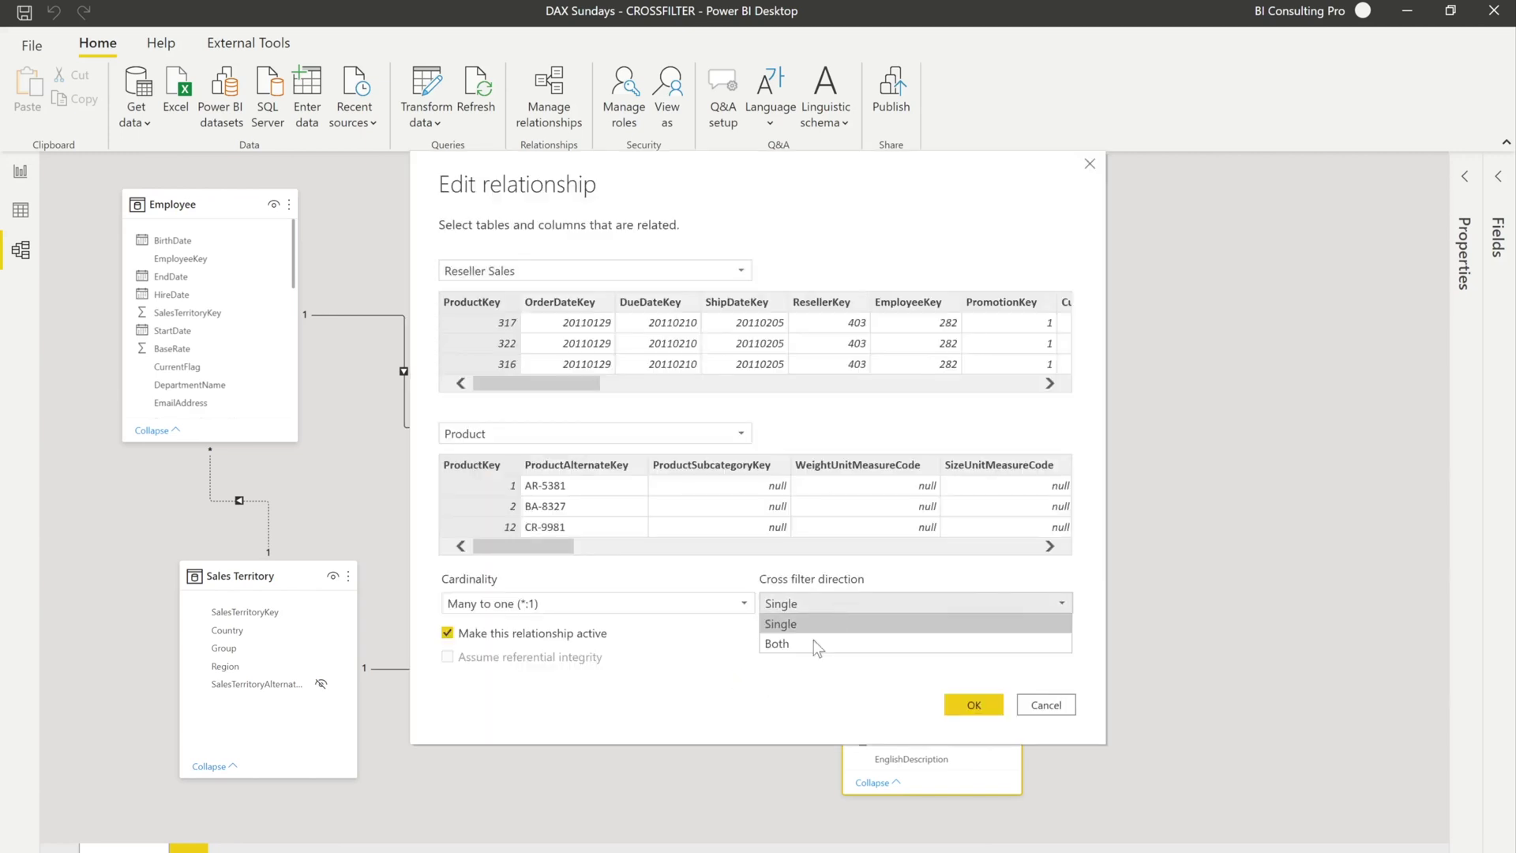
click(803, 650)
click(974, 705)
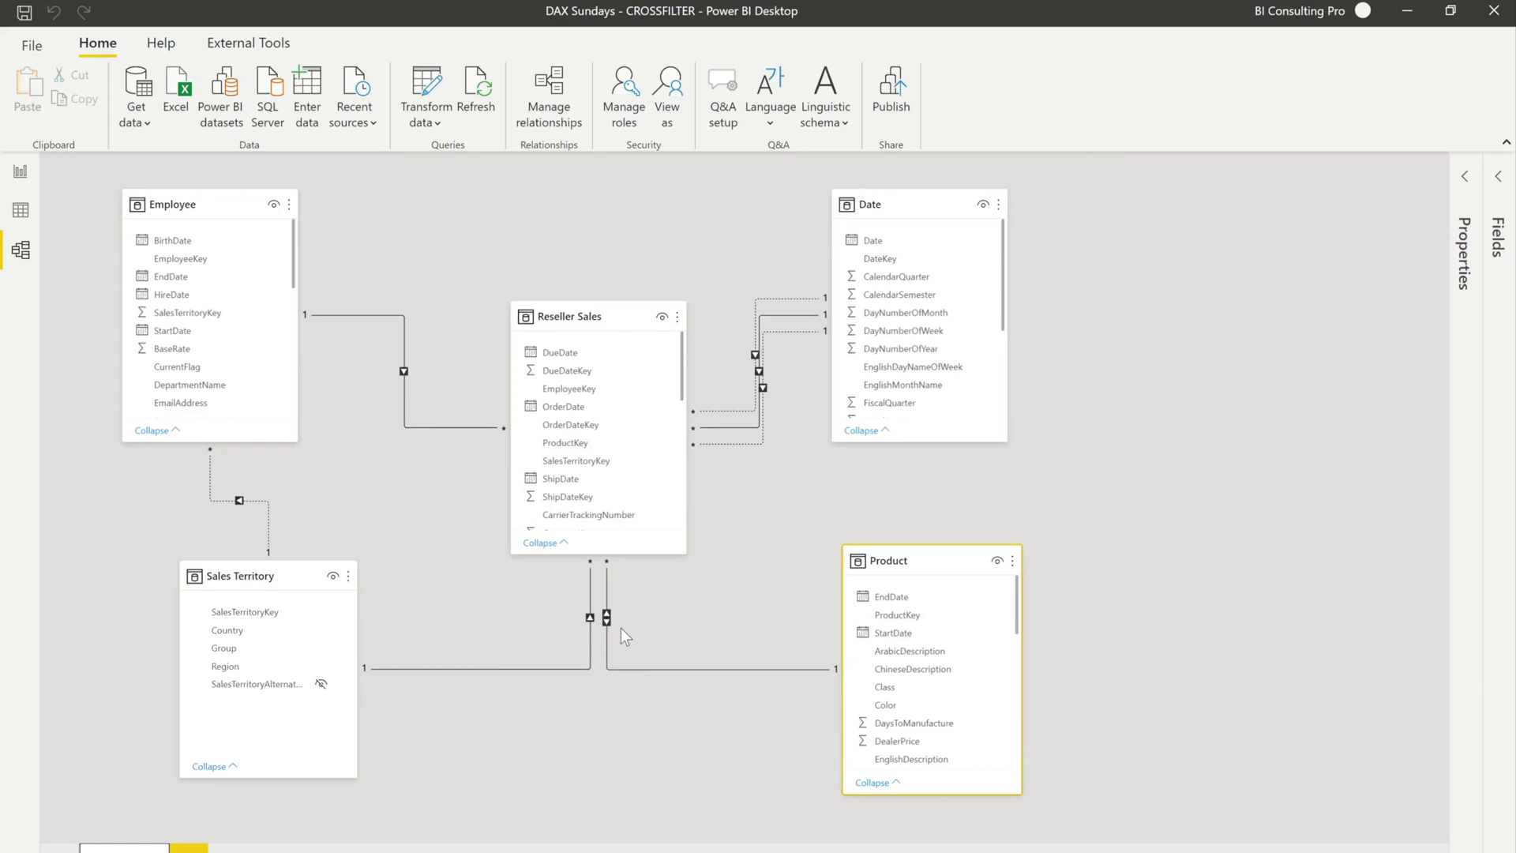
click(20, 172)
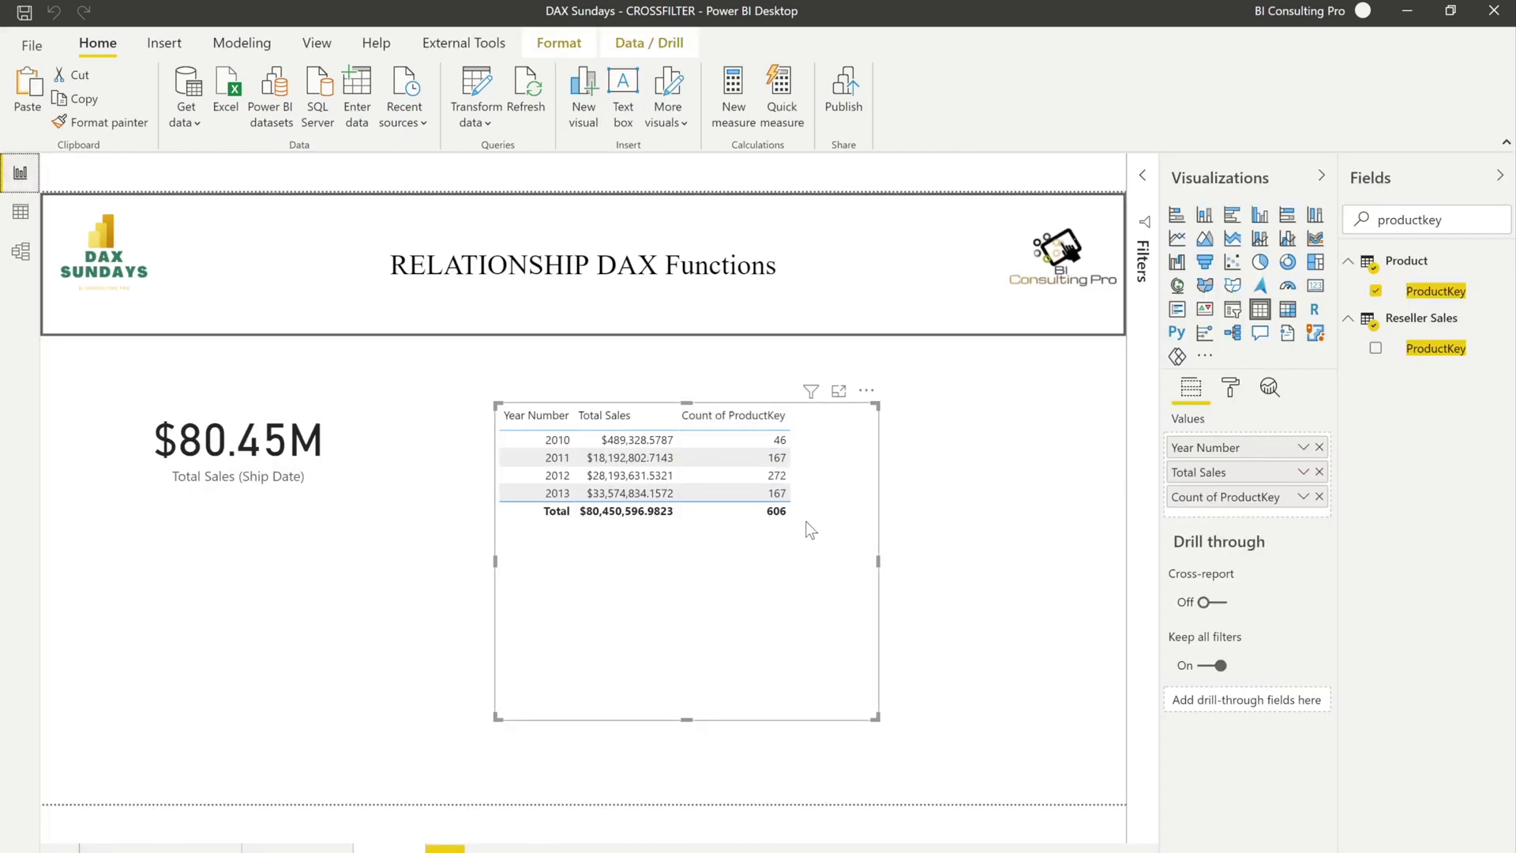
Step: Switch to Model view to see the Reseller Sales–Product link filtering both ways
click(20, 251)
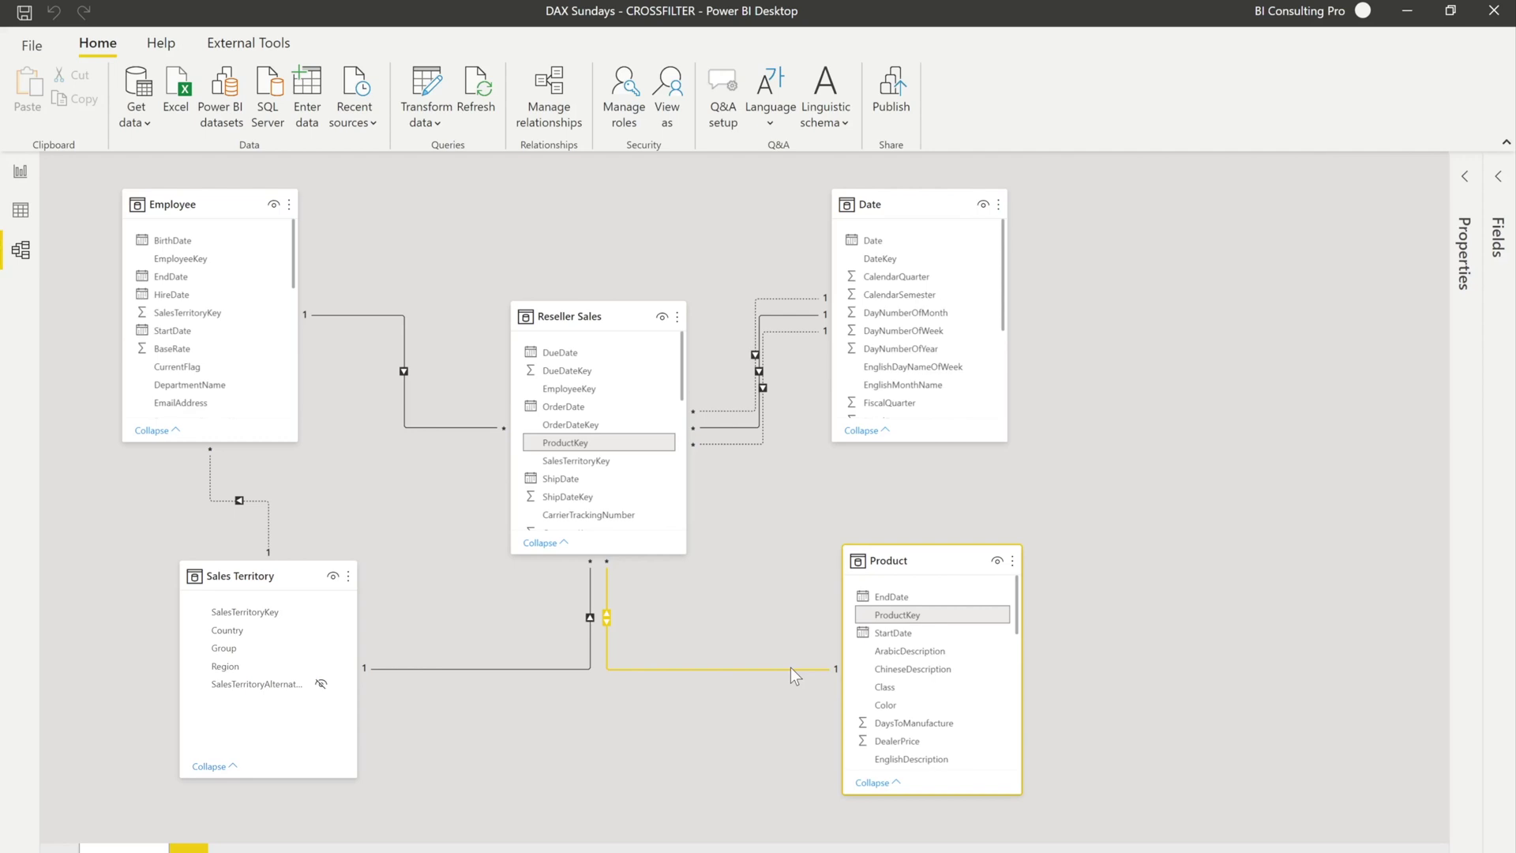
Step: Return the Reseller Sales–Product cross-filter direction to Single and check the table shows 606 again
double_click(790, 668)
click(822, 605)
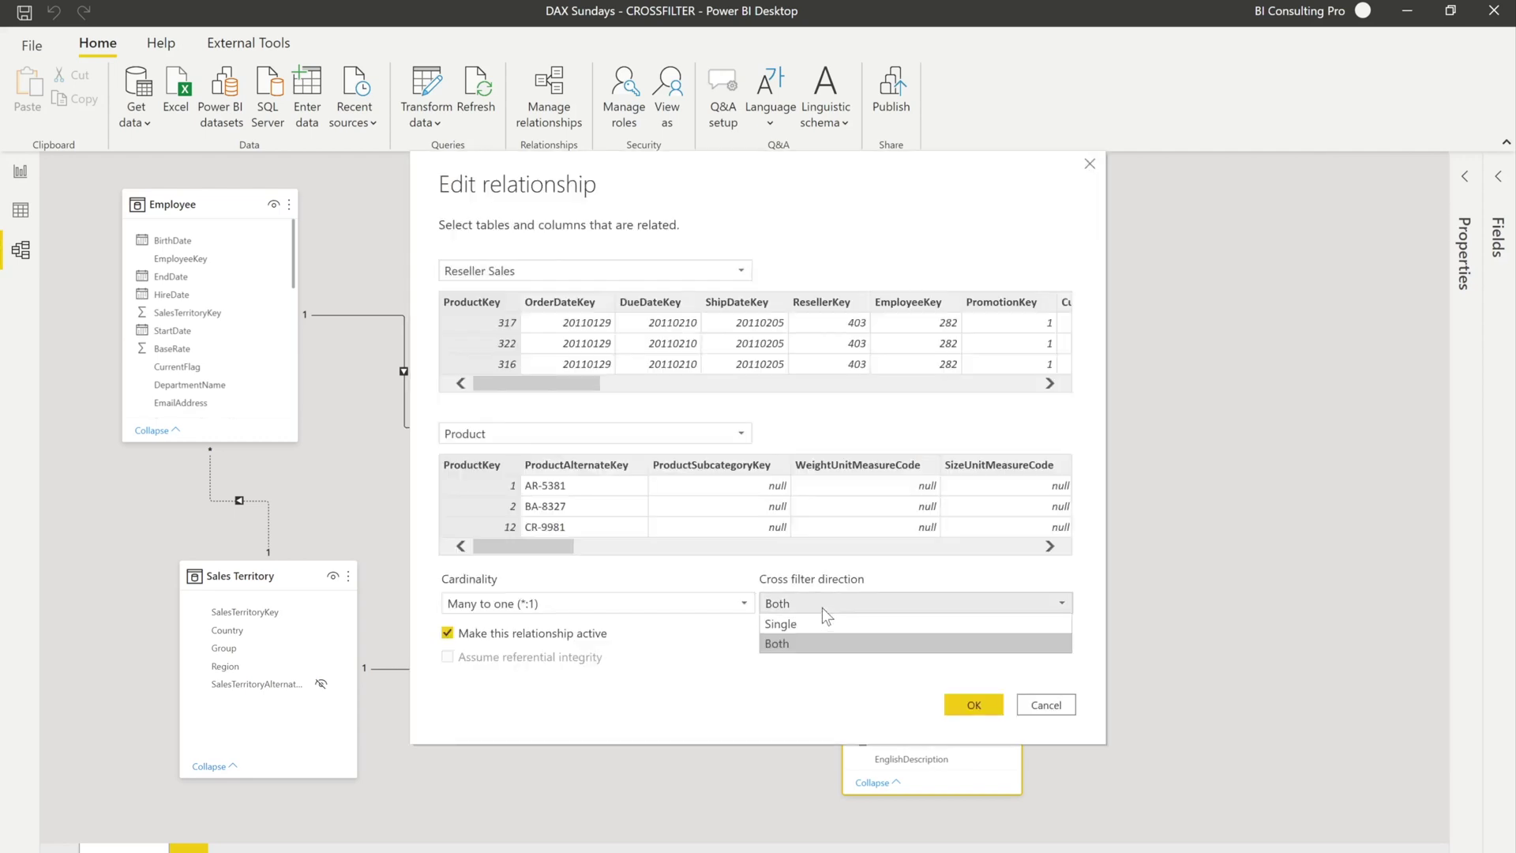
click(808, 623)
click(973, 705)
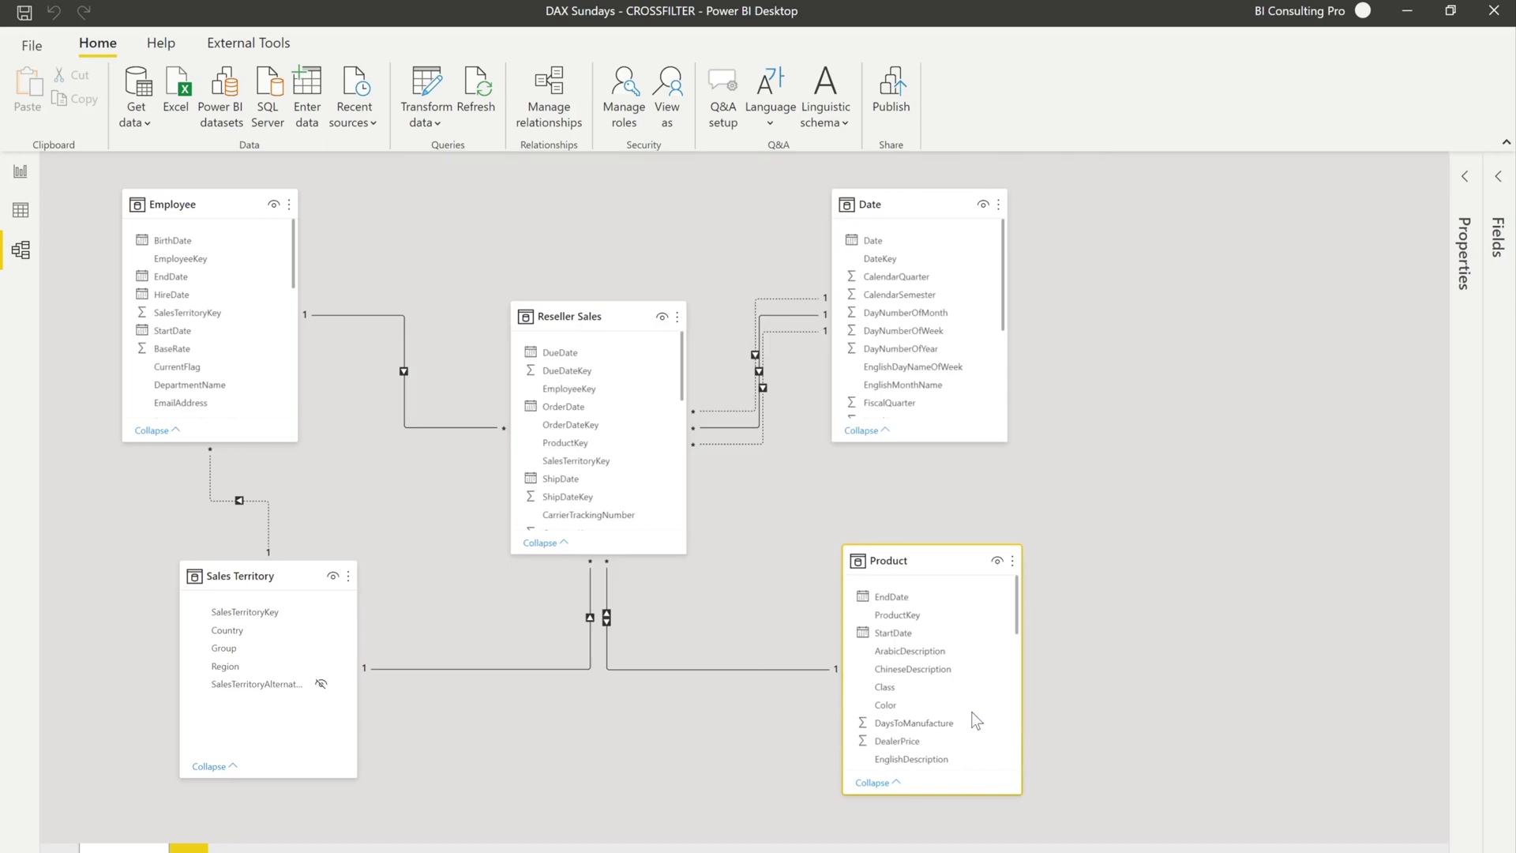
click(19, 176)
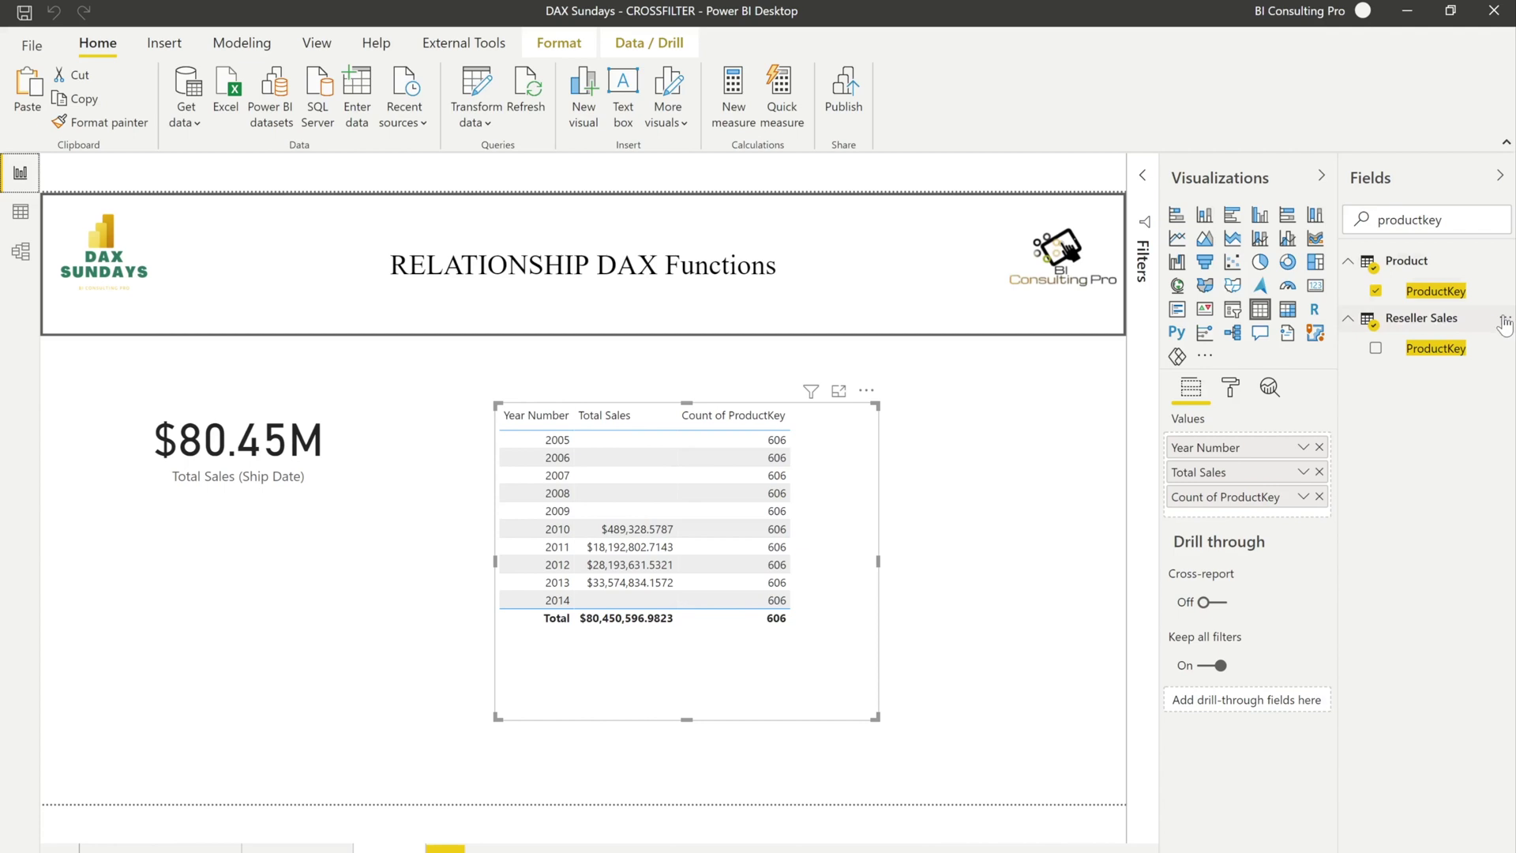
Step: Create a Reseller Sales measure named 'Number of products (Cross filter both)'
click(1502, 317)
click(1399, 339)
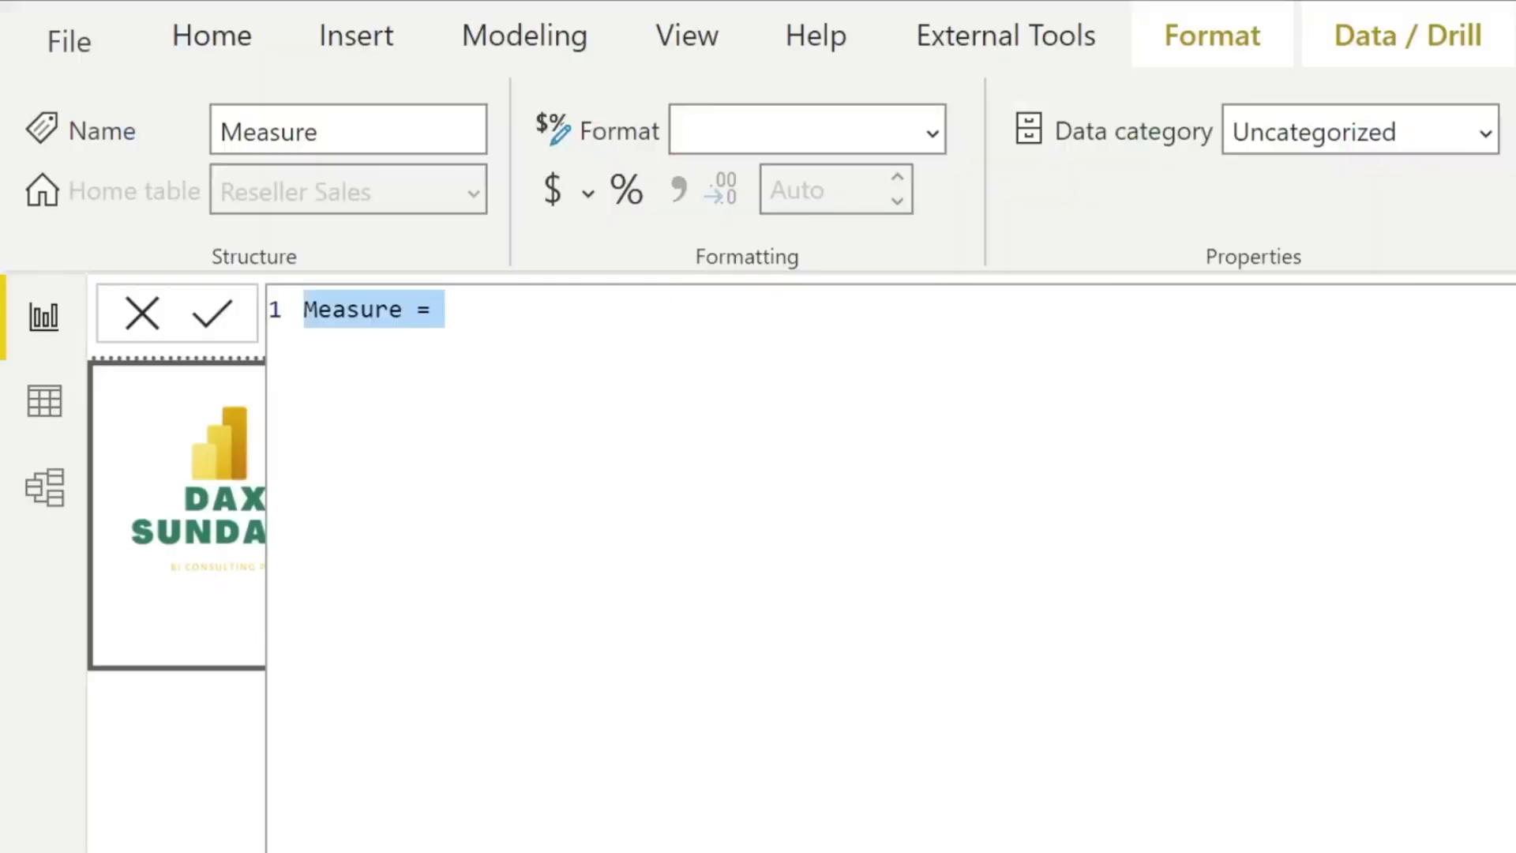
text(Number fo Pr)
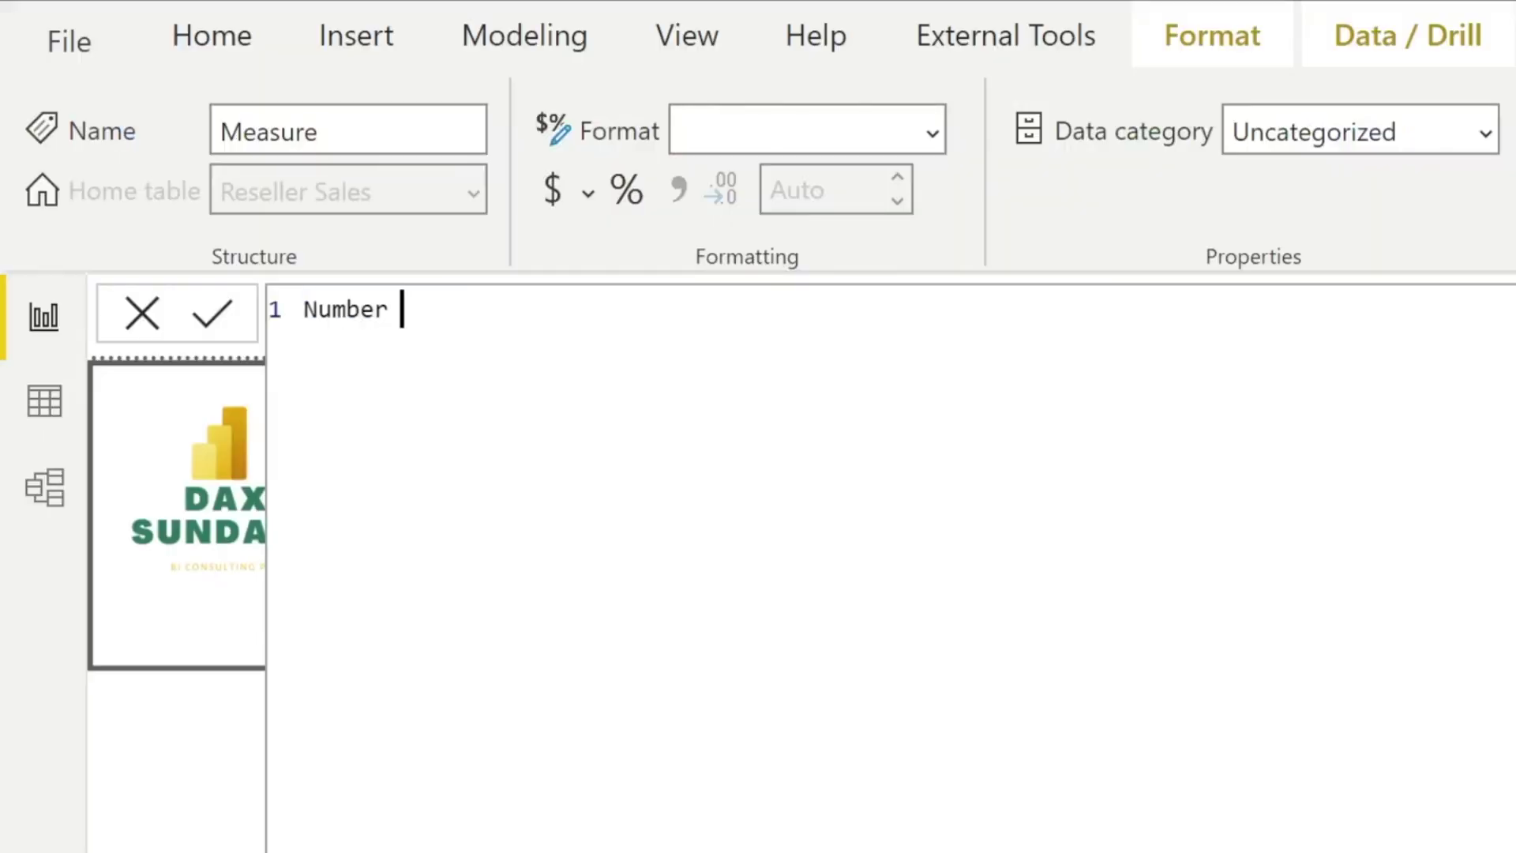
key(BackSpace)
key(BackSpace)
key(BackSpace)
key(BackSpace)
key(BackSpace)
text(of products (C)
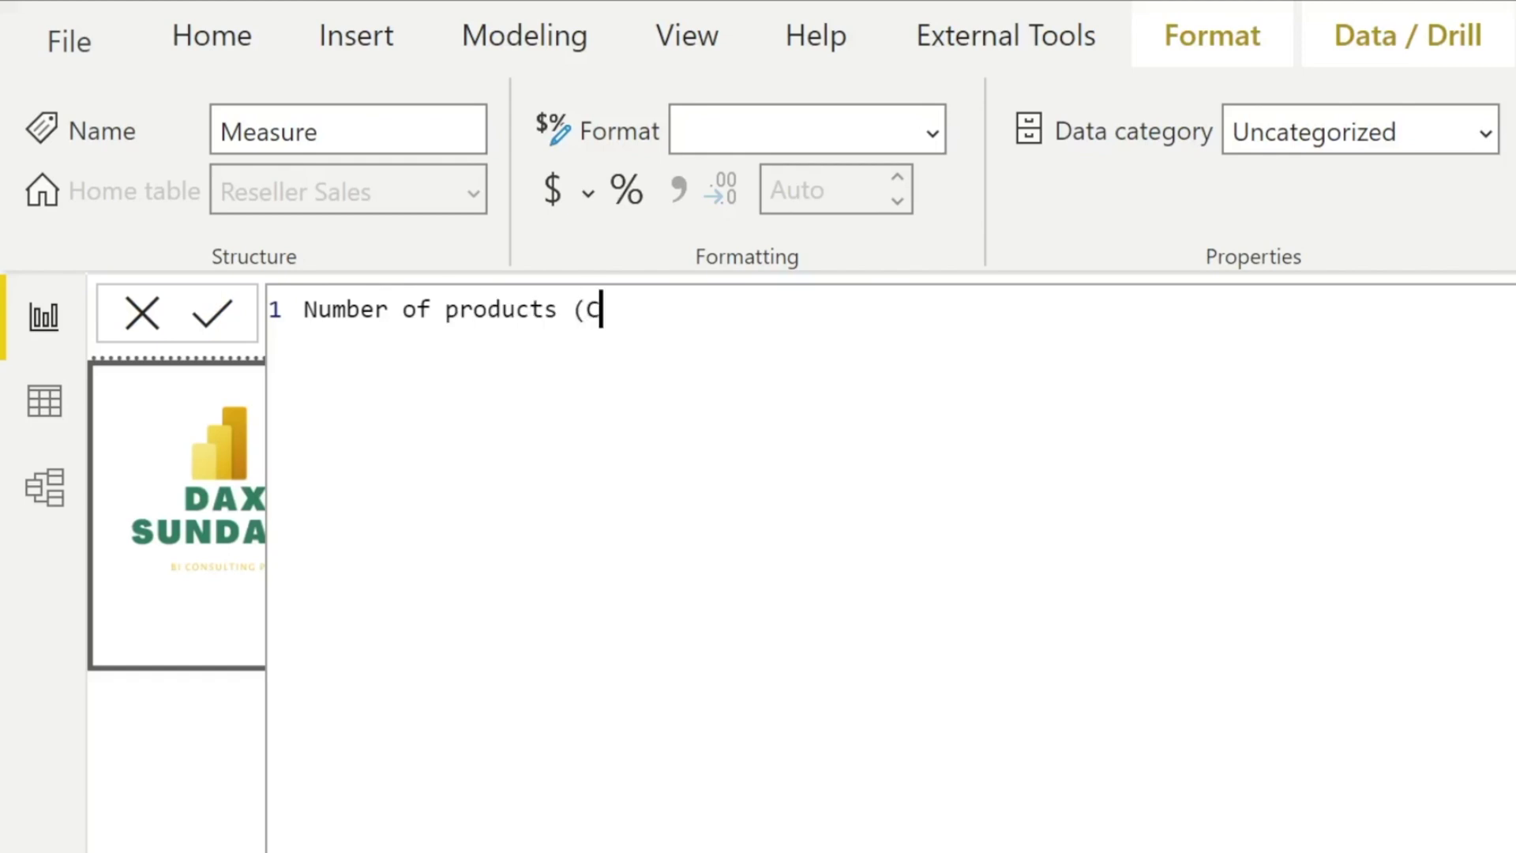
text(ross fi)
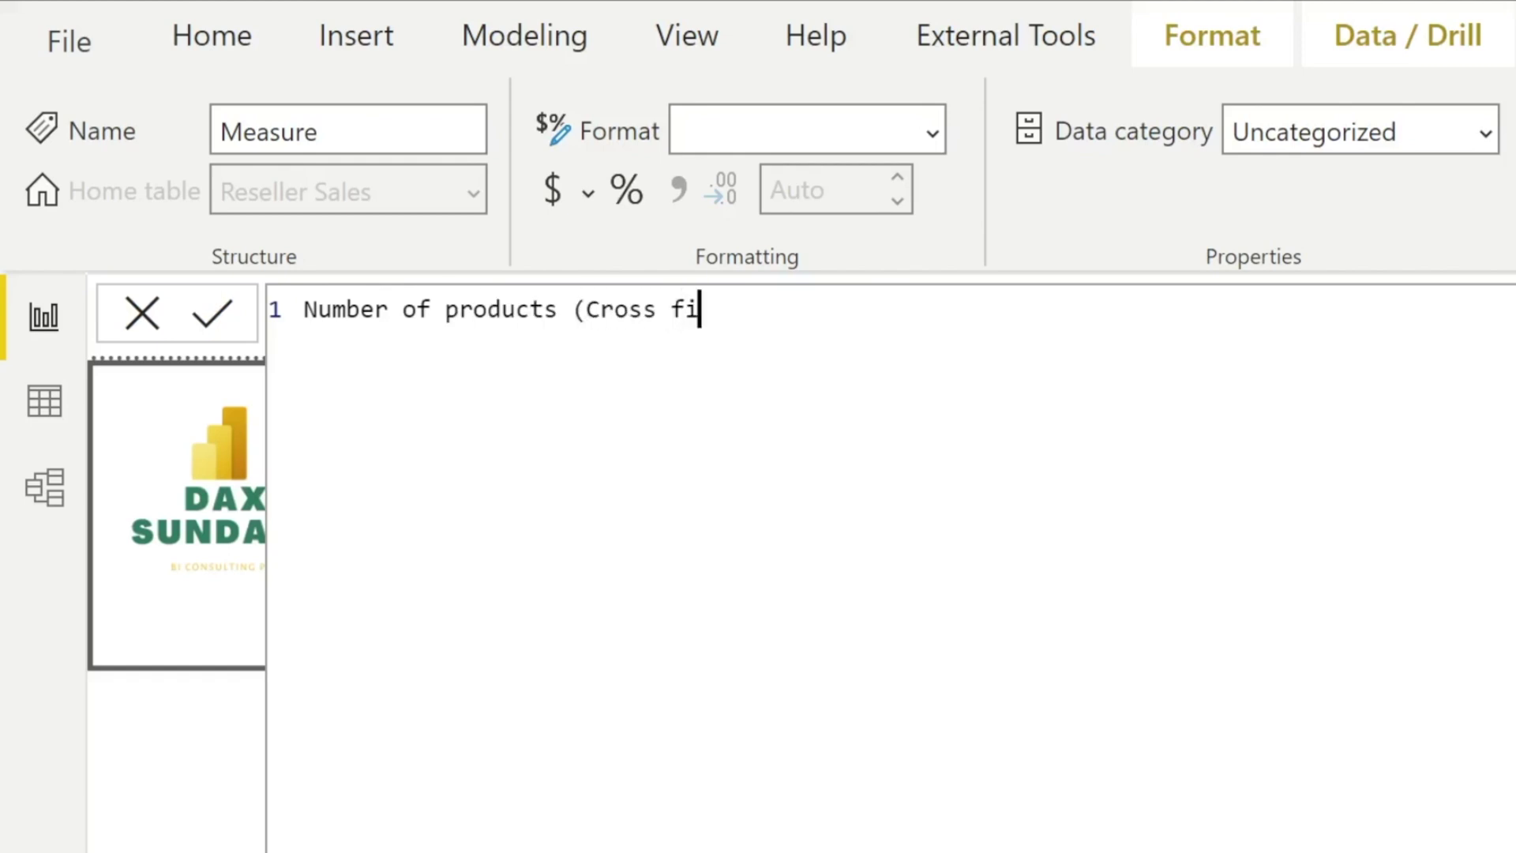
text(lter both))
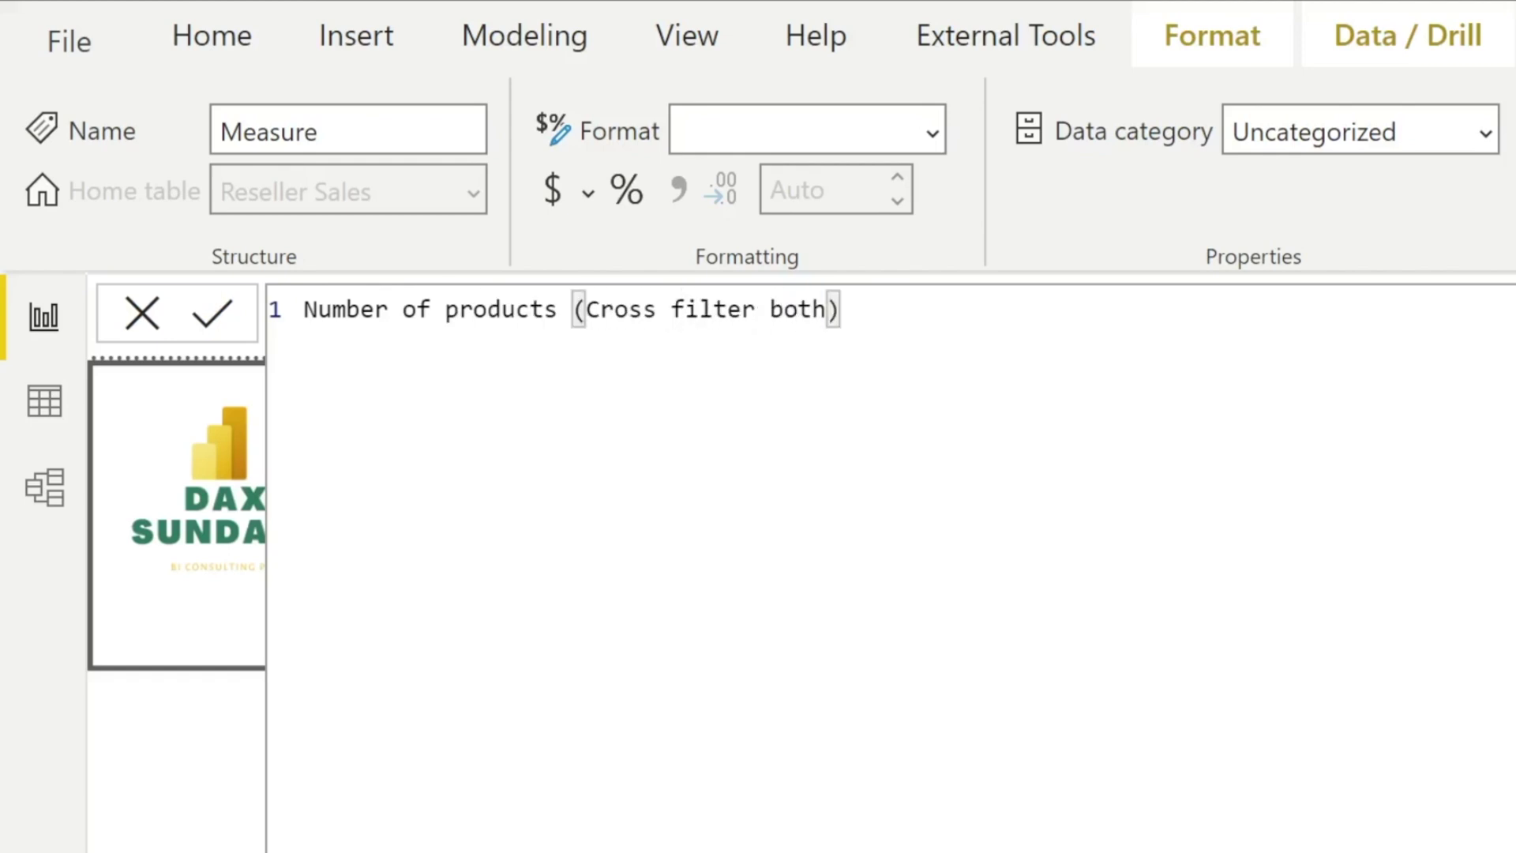
text( =)
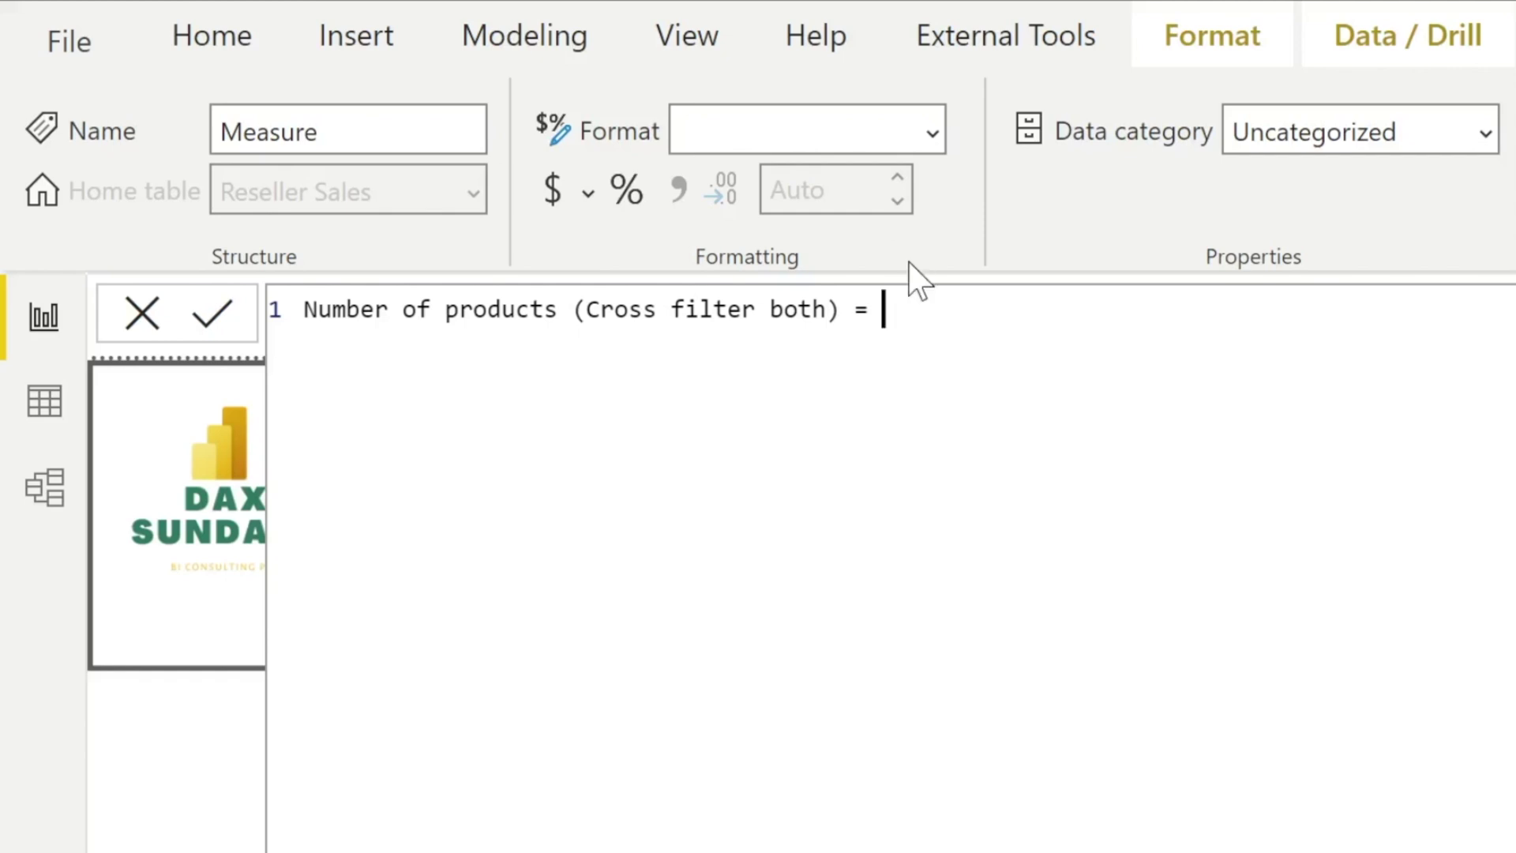
Step: Start its formula as CALCULATE(DISTINCTCOUNT('Product'[ProductKey])
text(CALCULATE()
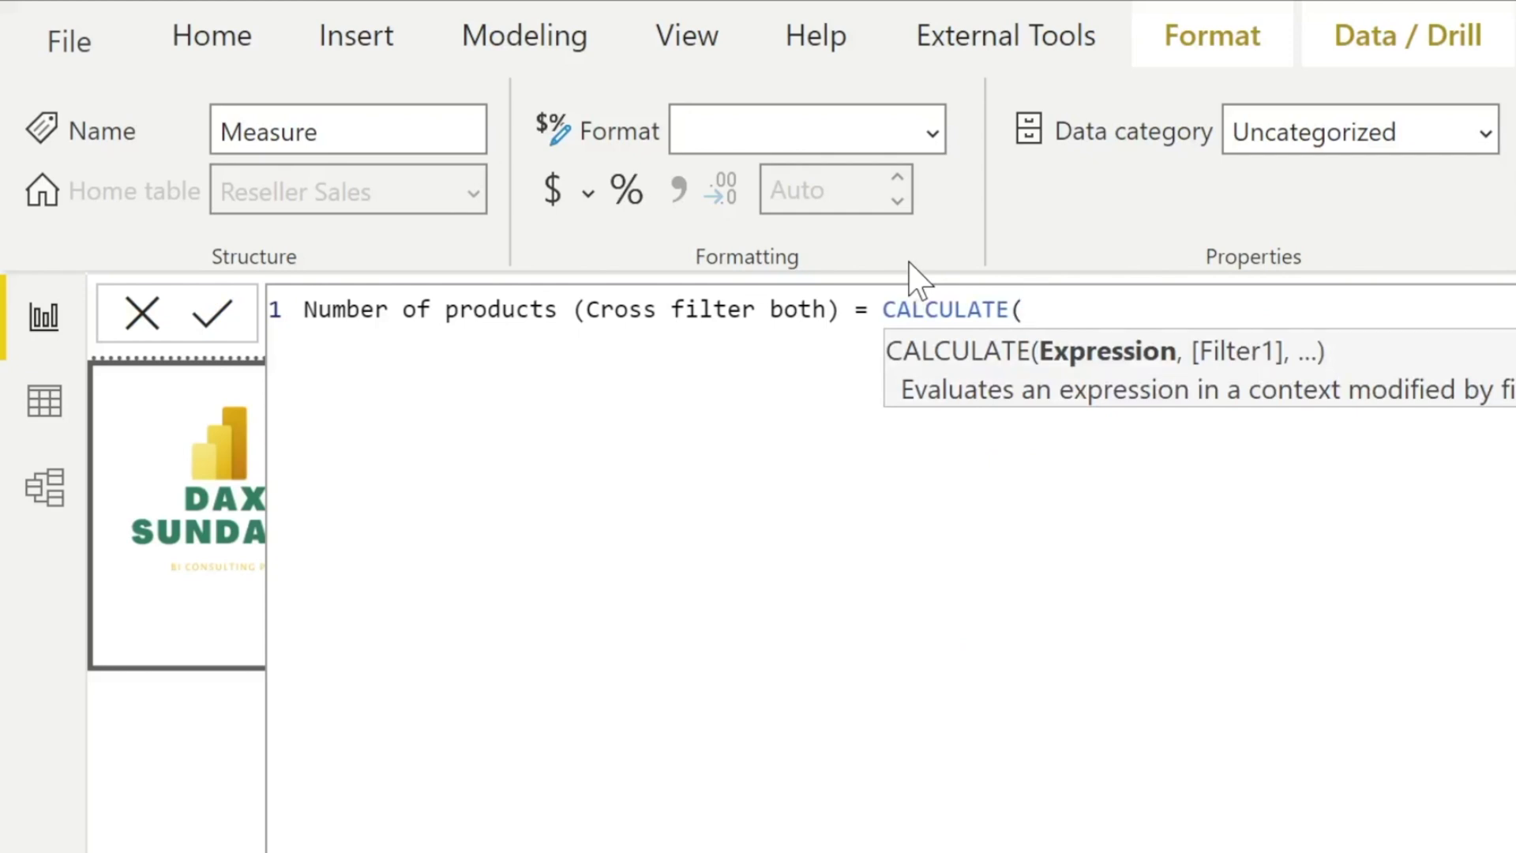
text(Count)
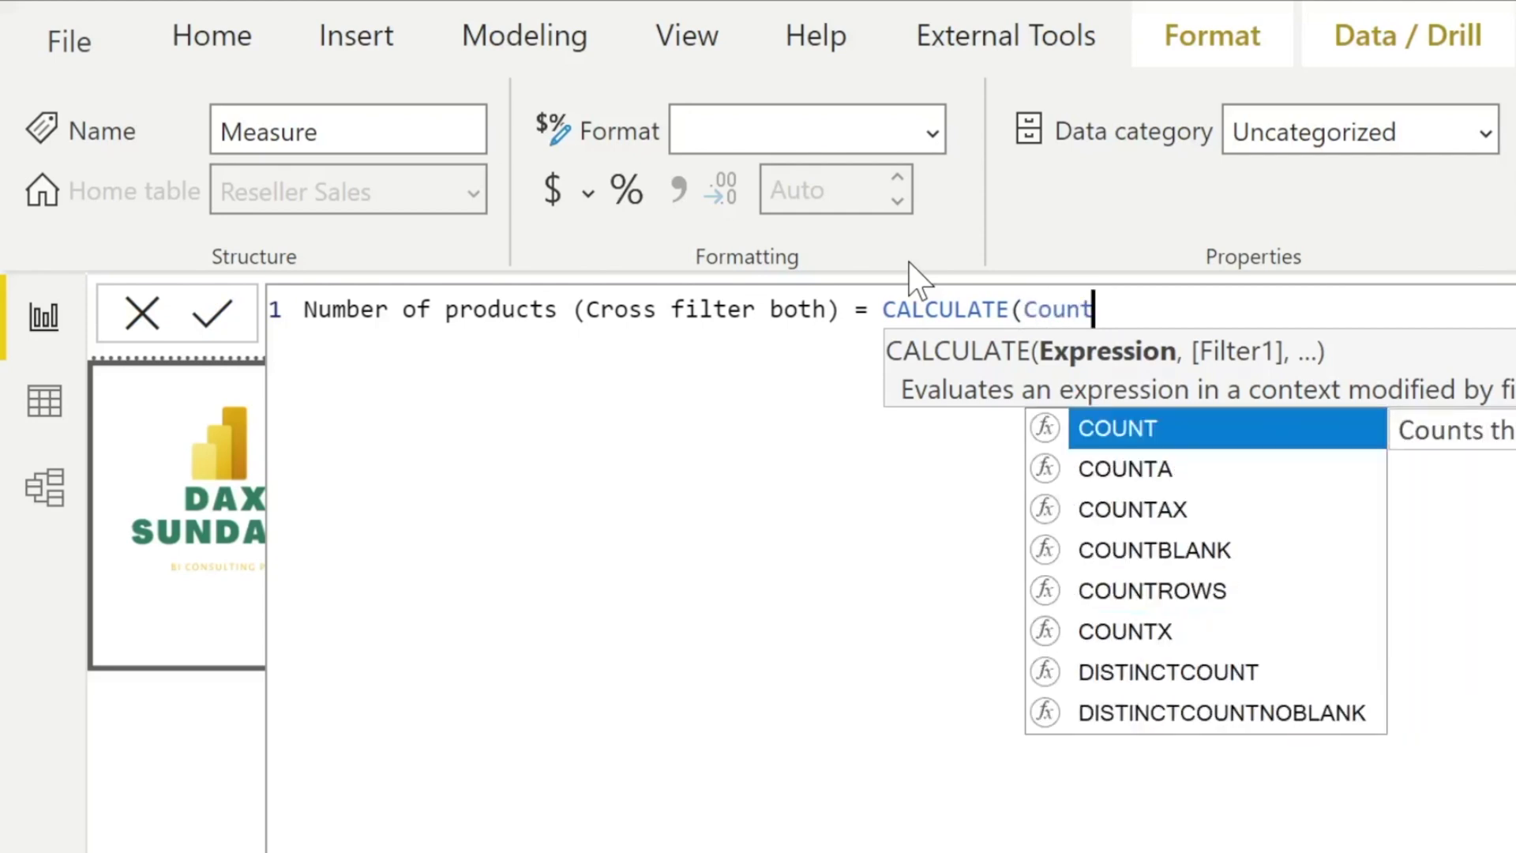
click(1168, 675)
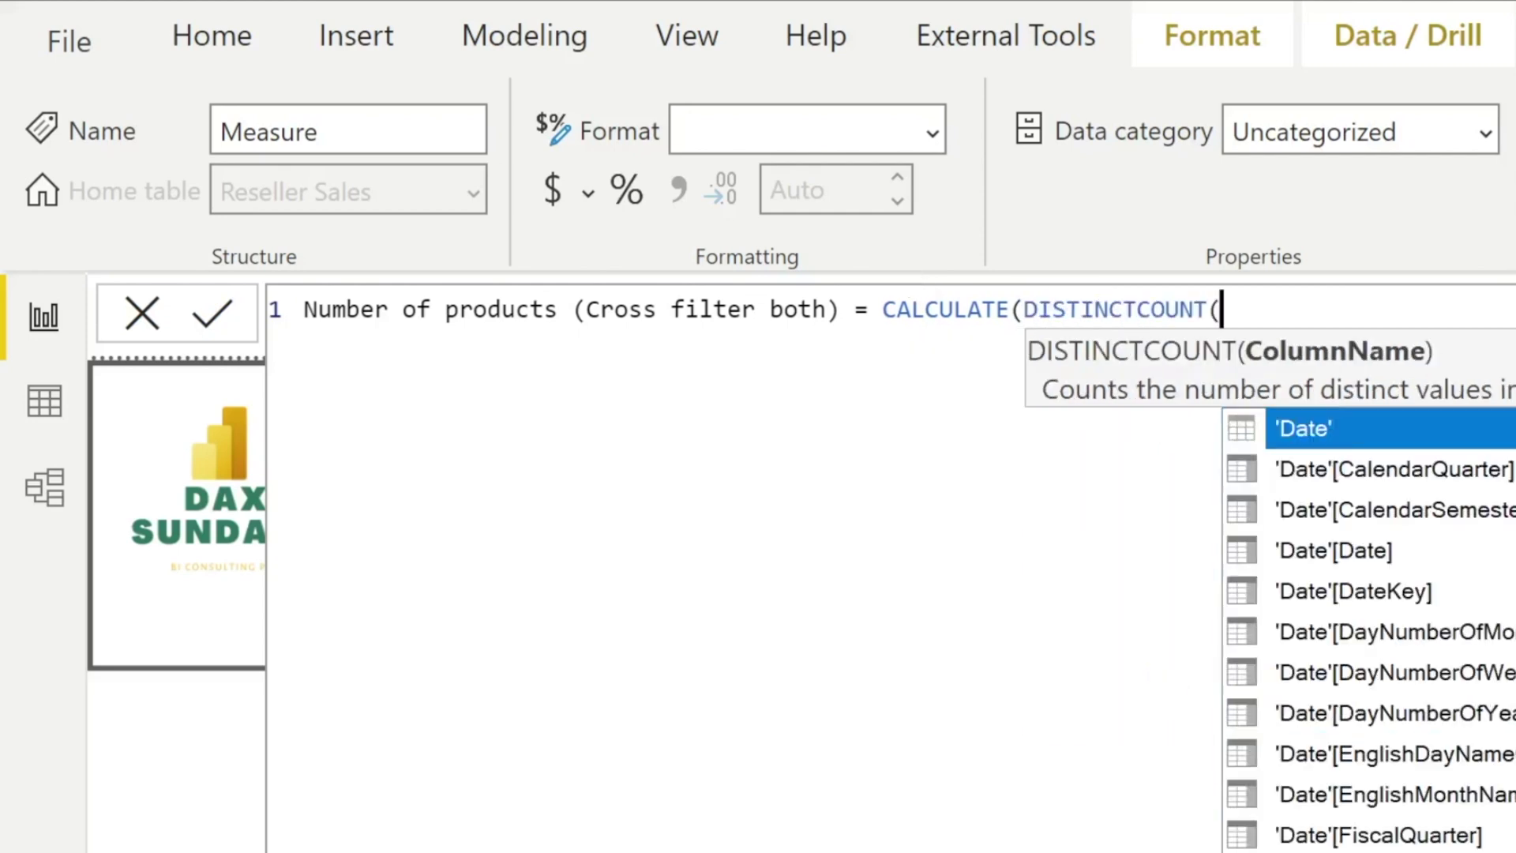
text(Proud)
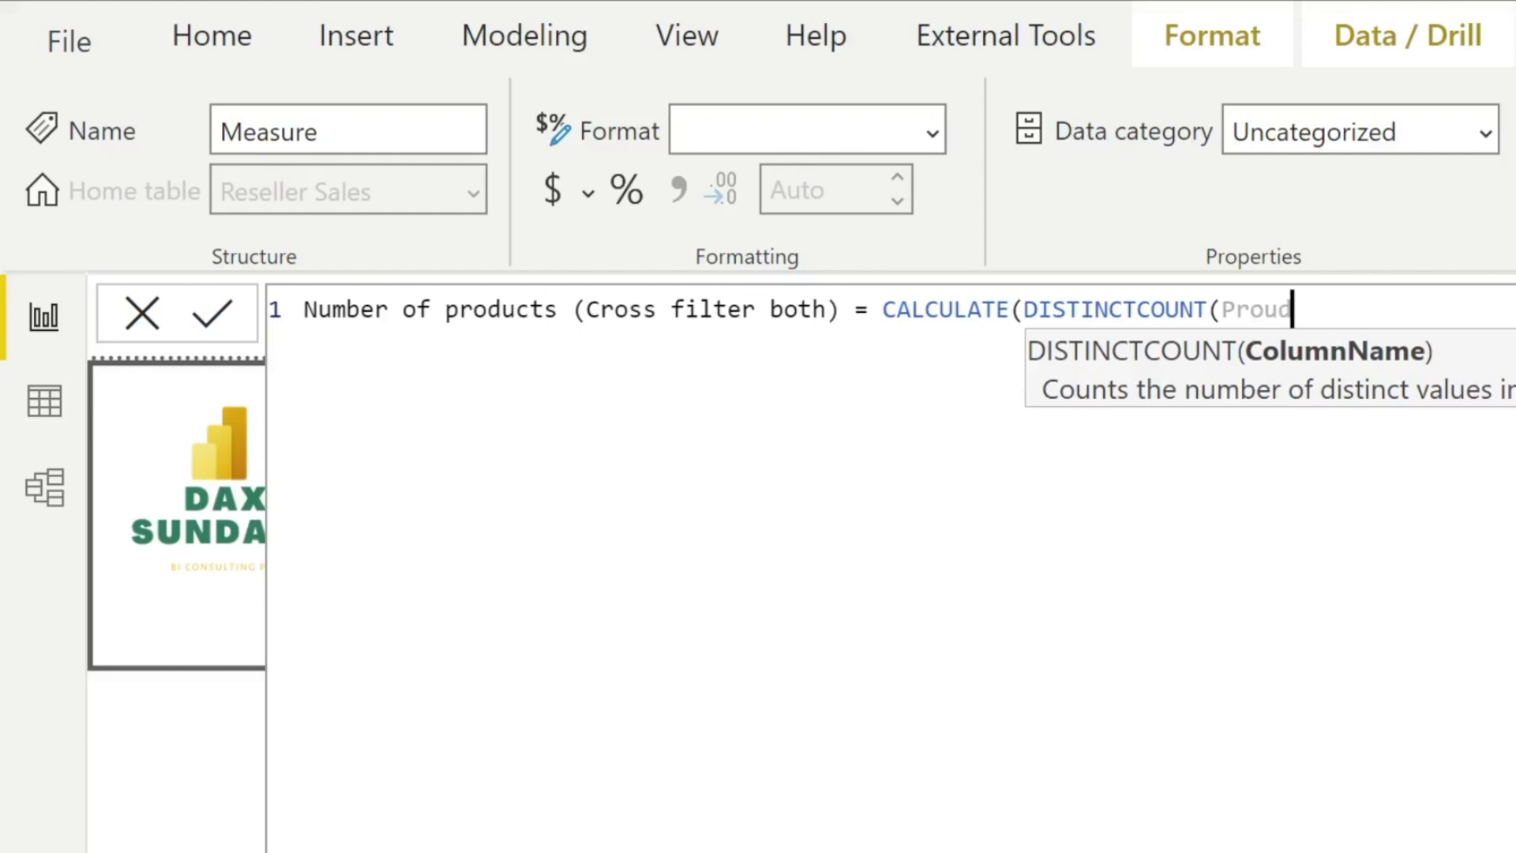
key(BackSpace)
key(BackSpace)
text(du)
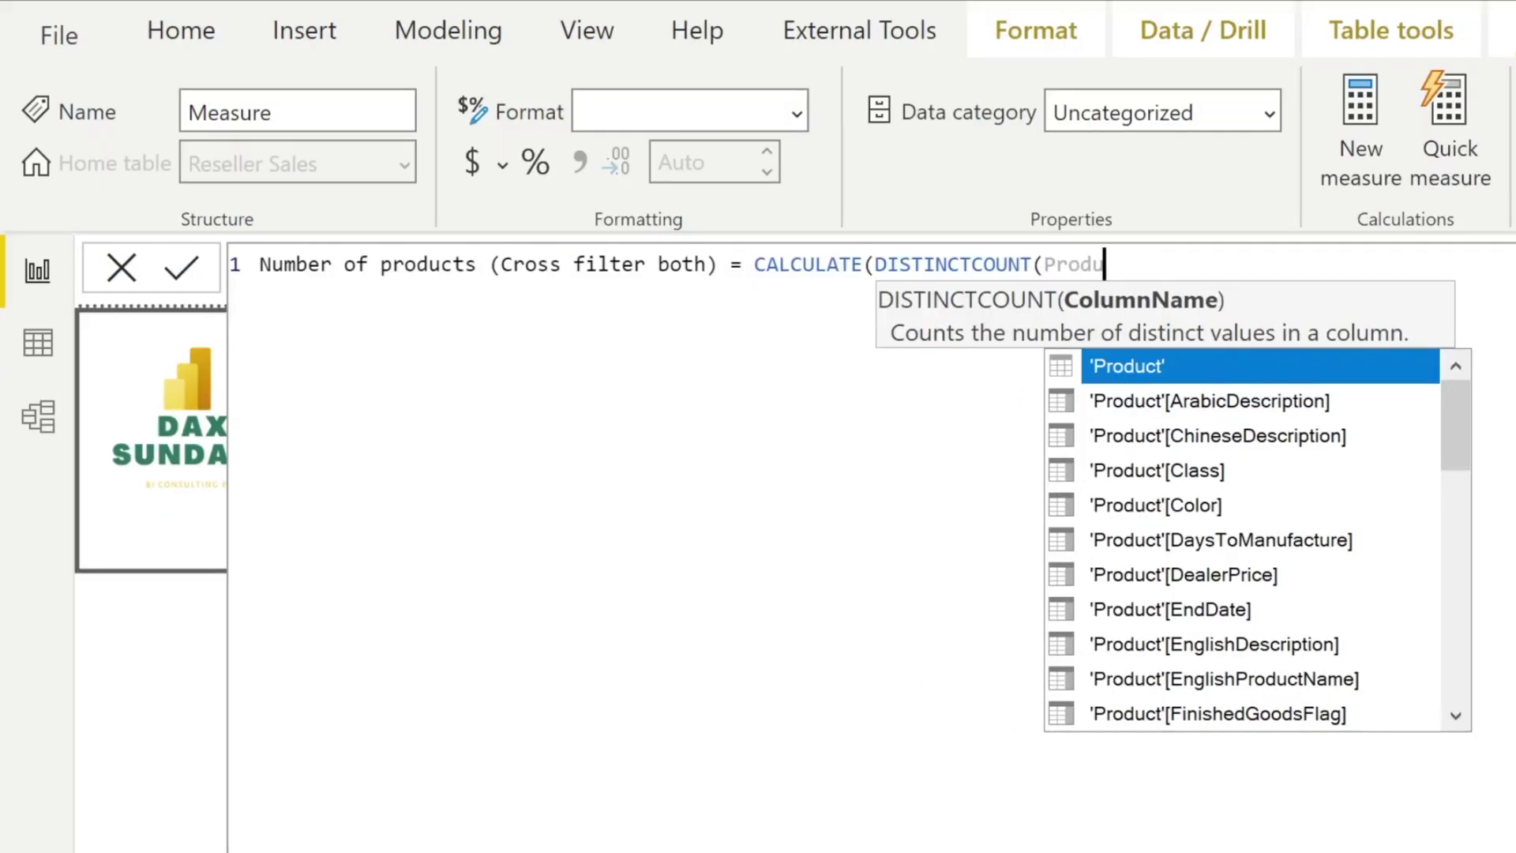
text(ctu)
key(BackSpace)
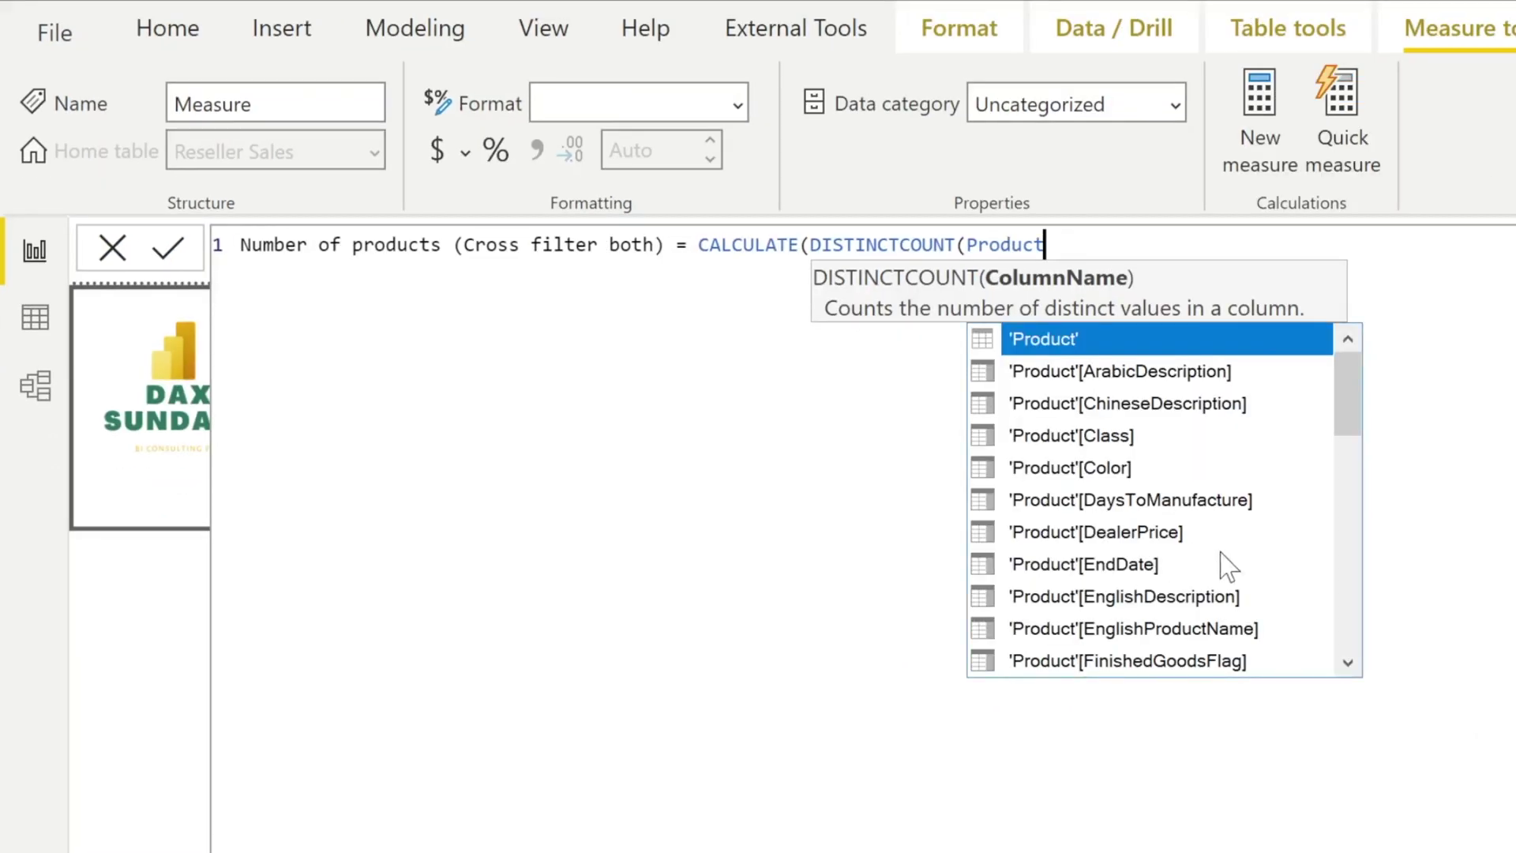
drag(1347, 427, 1352, 502)
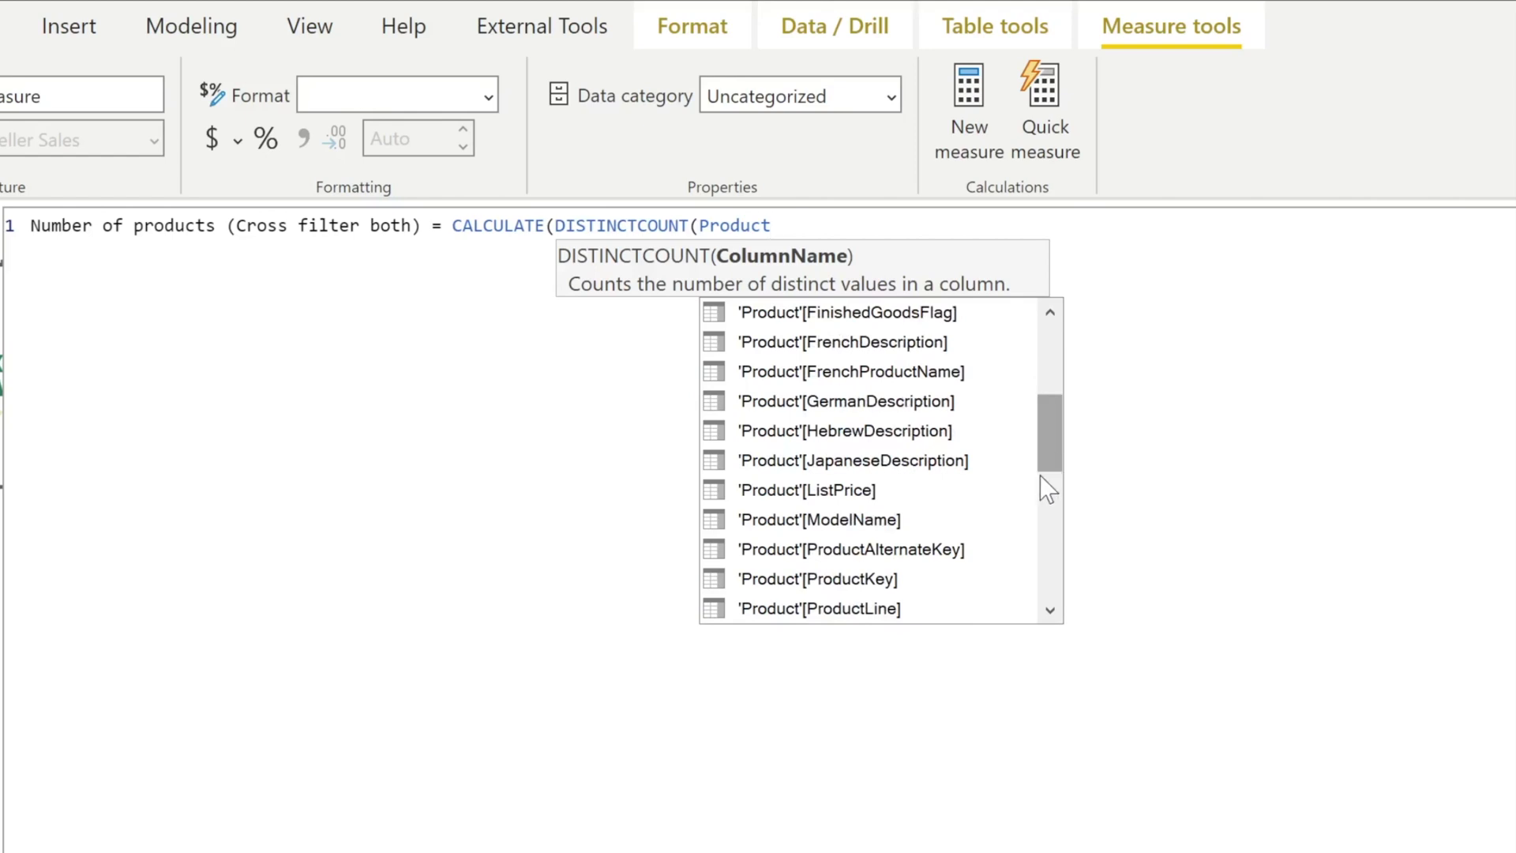
click(785, 578)
key(Tab)
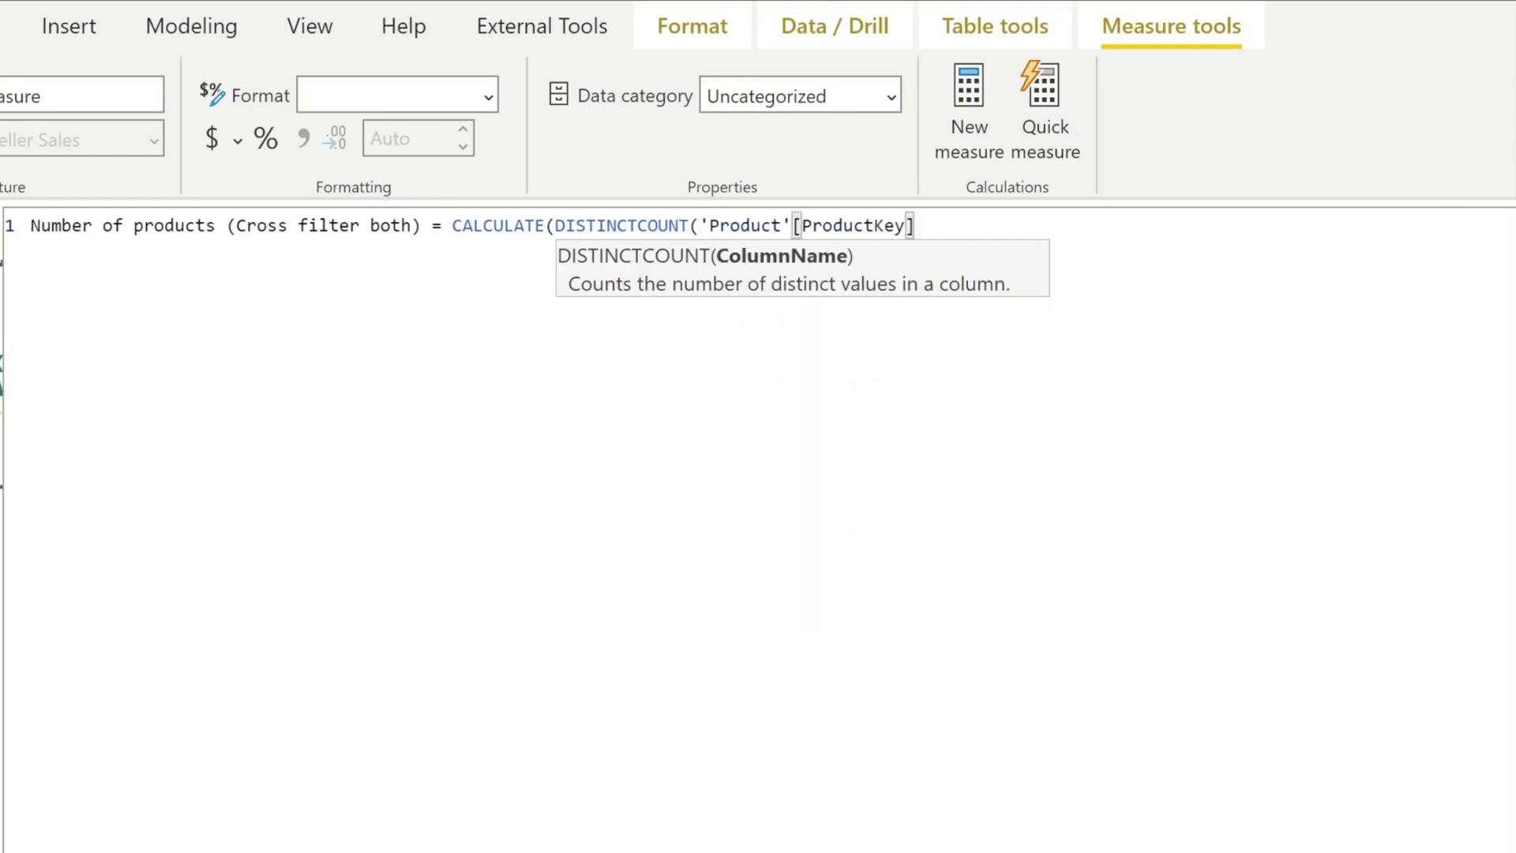
Step: Add CROSSFILTER( as the next argument on its own indented second line
text())
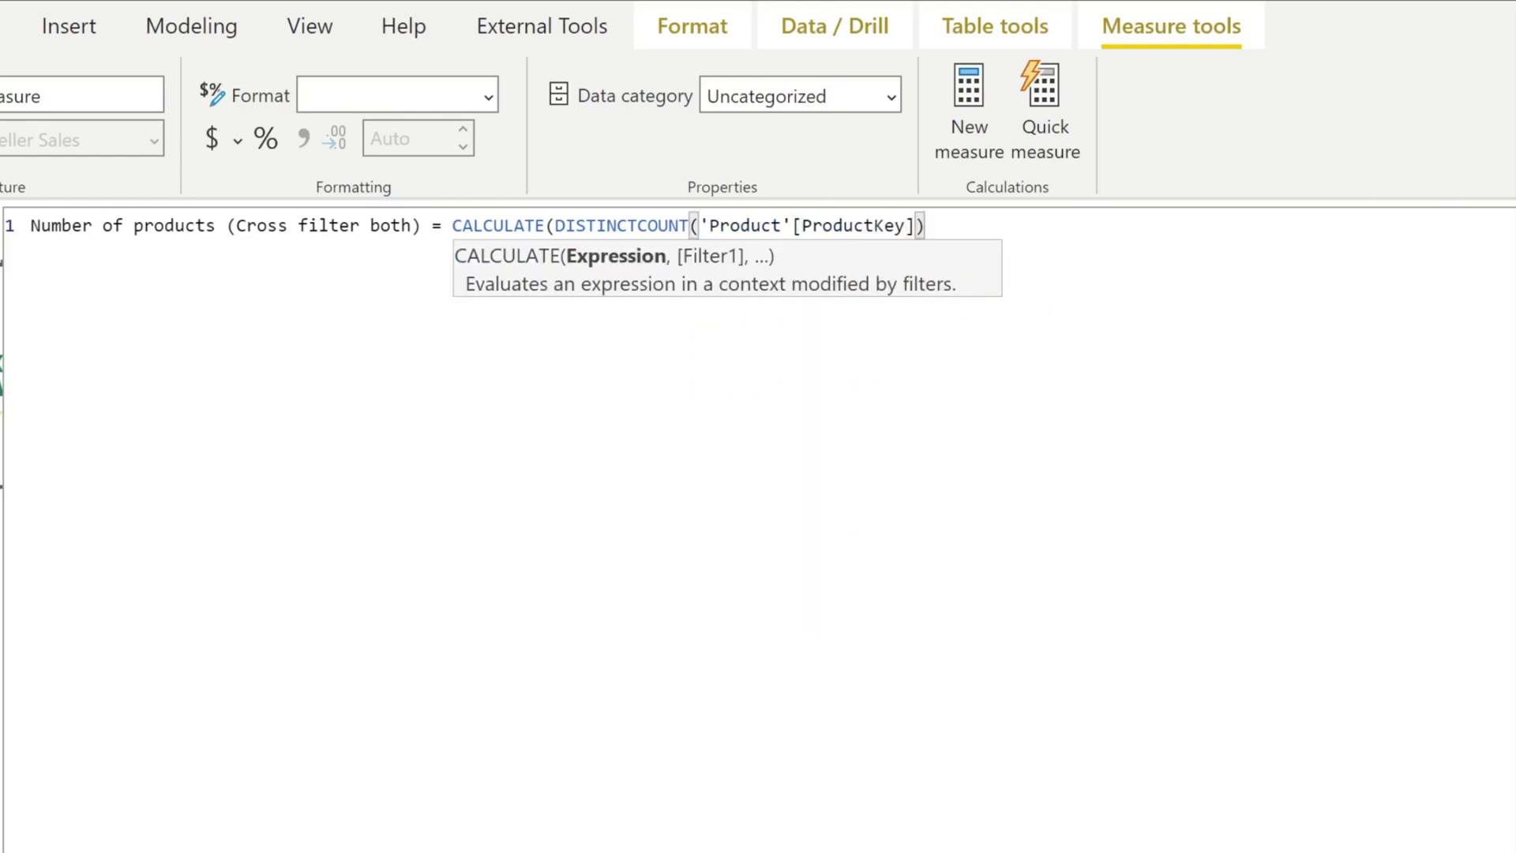
text(, C)
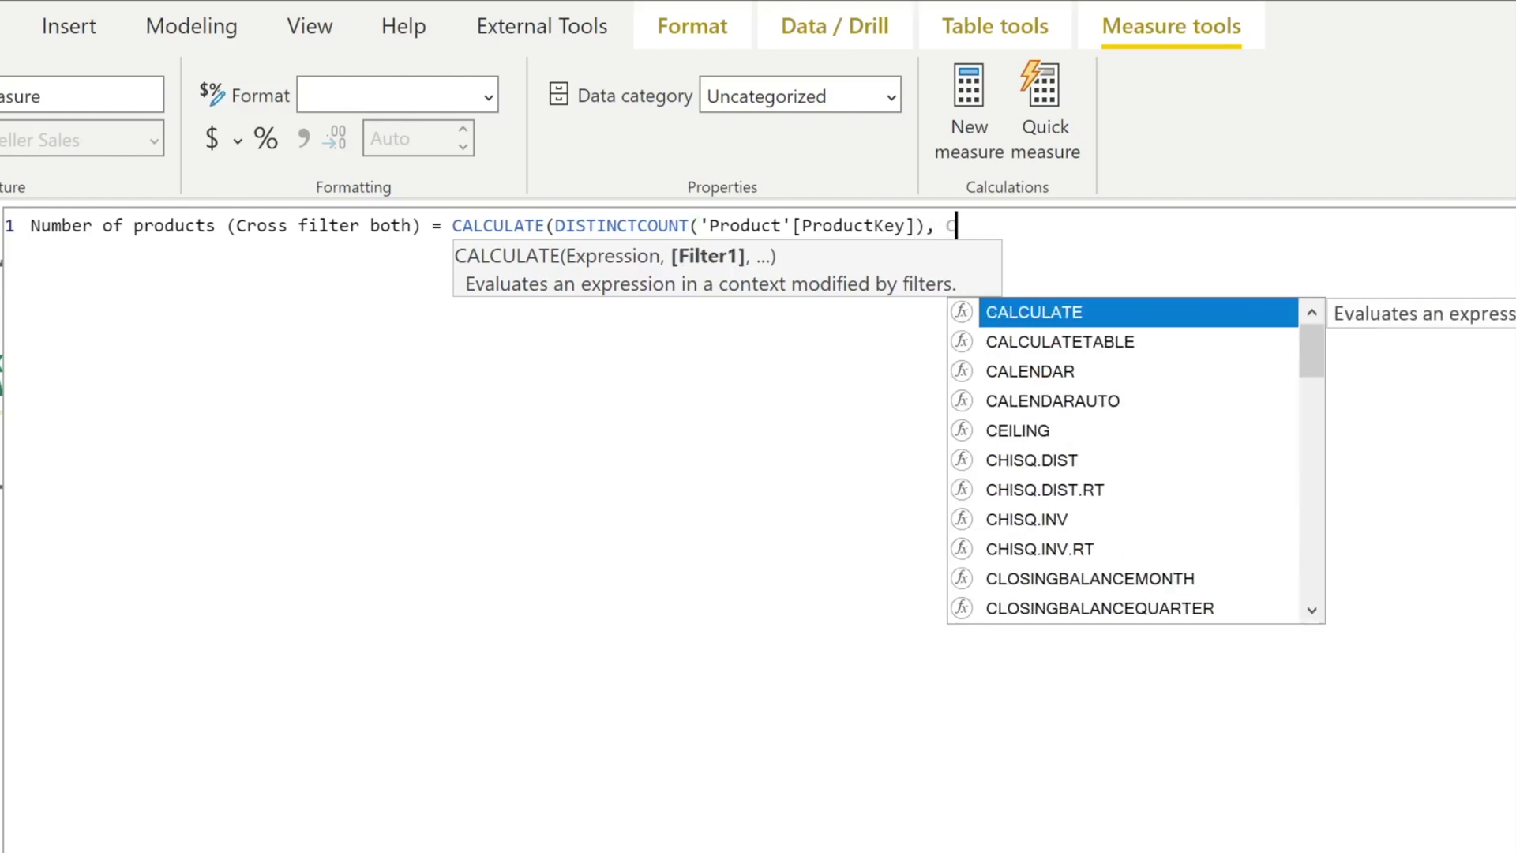
text(ros)
key(Tab)
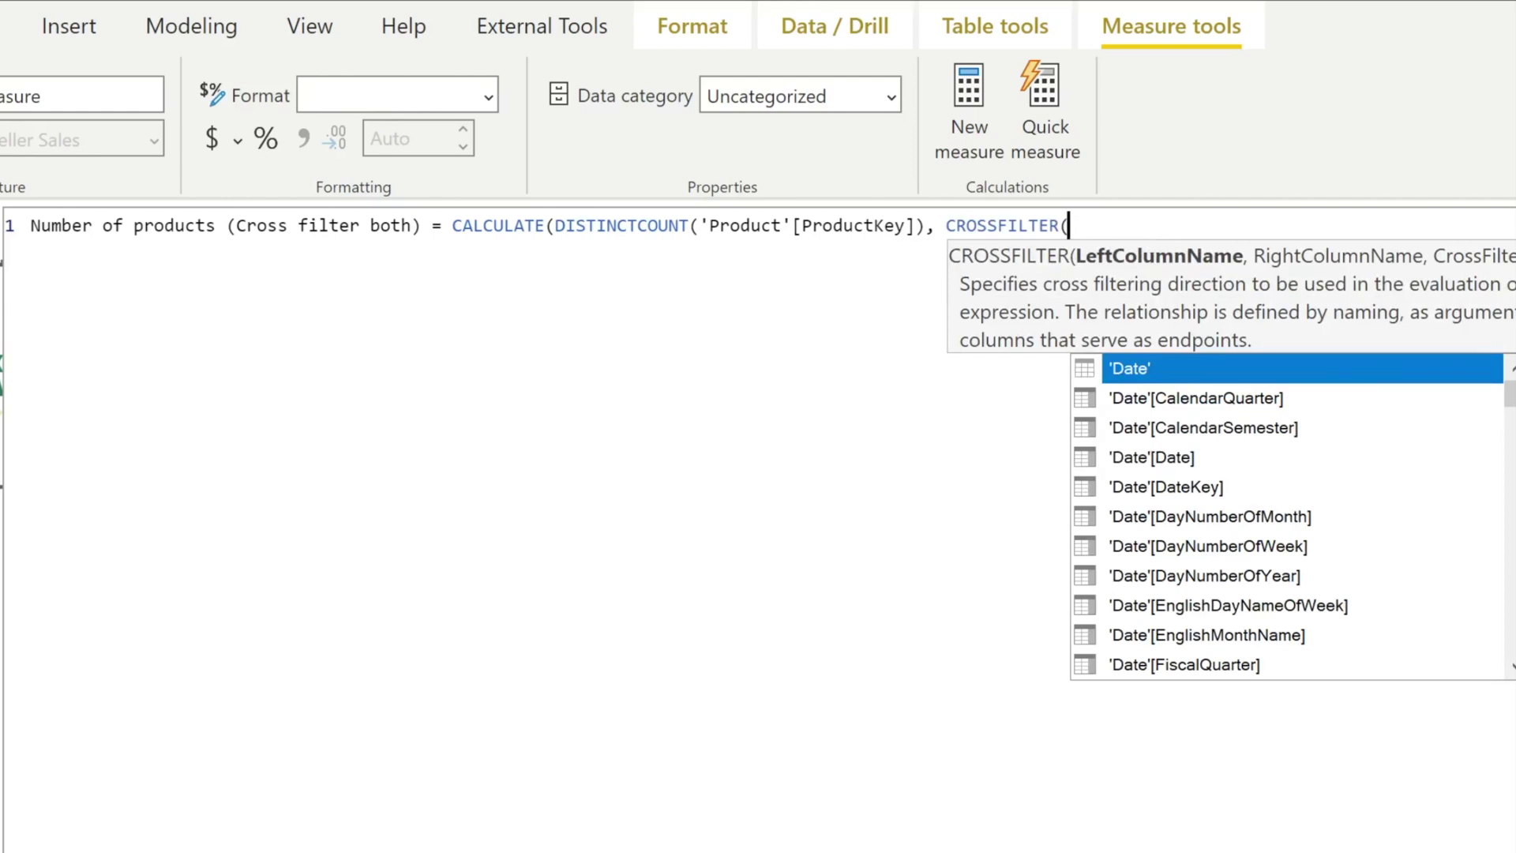
click(936, 226)
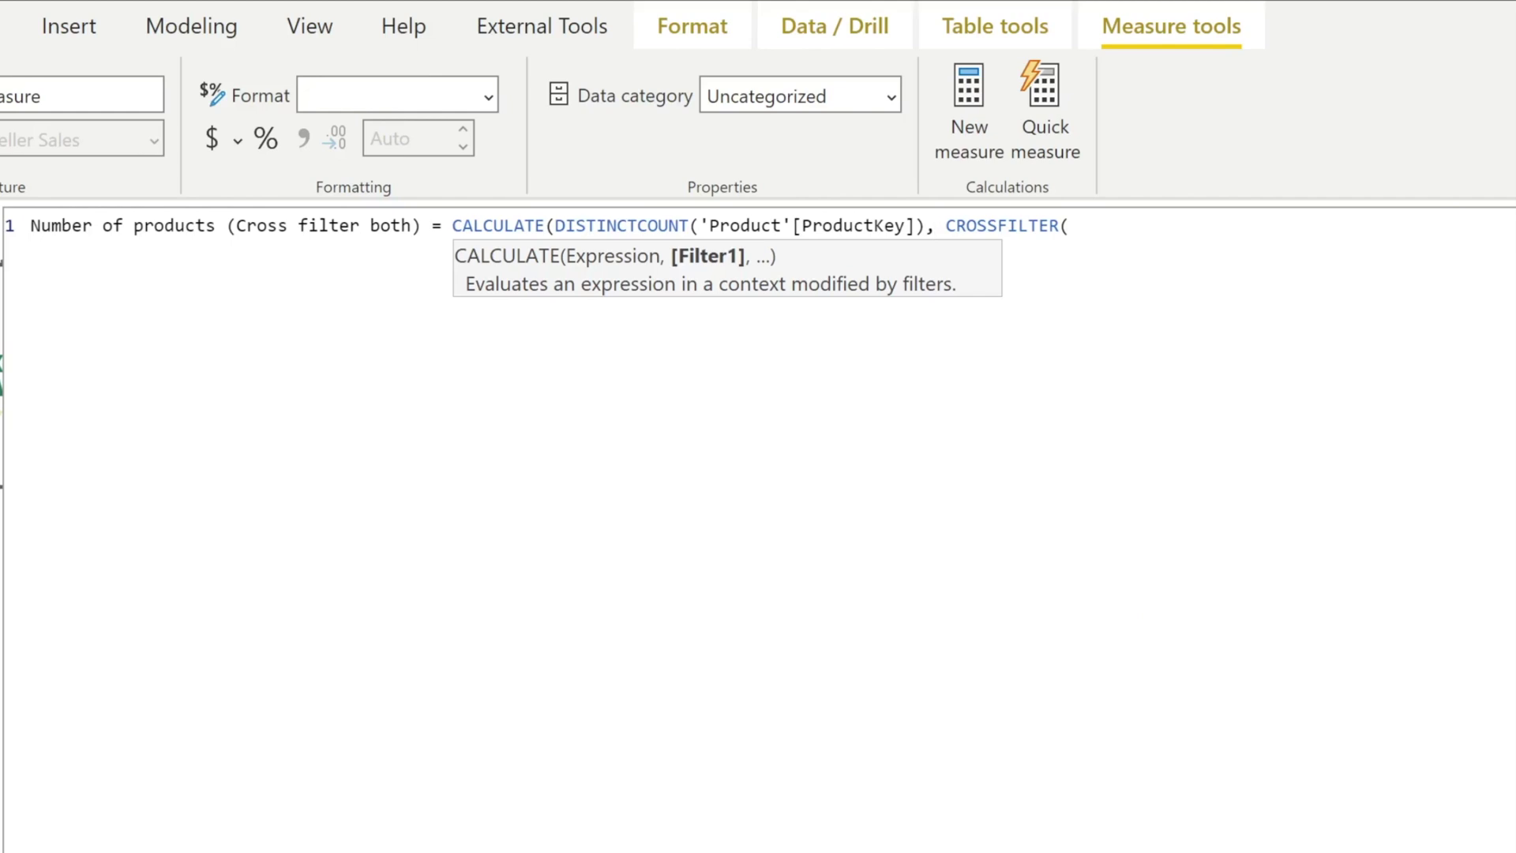
key(shift+Return)
key(Tab)
key(Tab)
key(Tab)
key(Tab)
key(Tab)
key(Tab)
key(Tab)
key(Tab)
key(Tab)
key(Tab)
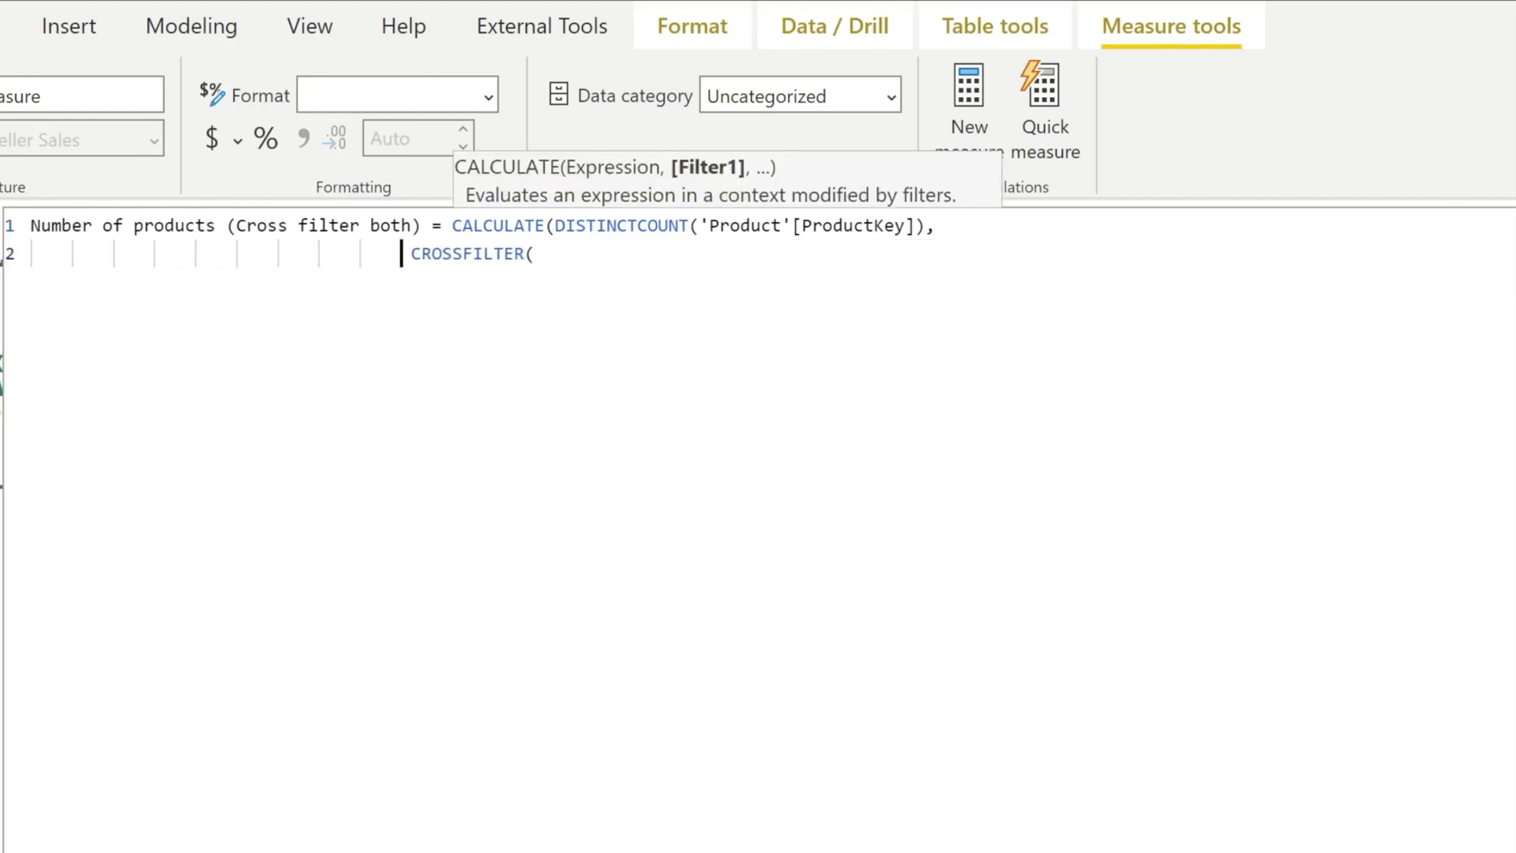
Step: Fill CROSSFILTER with 'Reseller Sales'[ProductKey], 'Product'[ProductKey] and Both
key(Tab)
key(End)
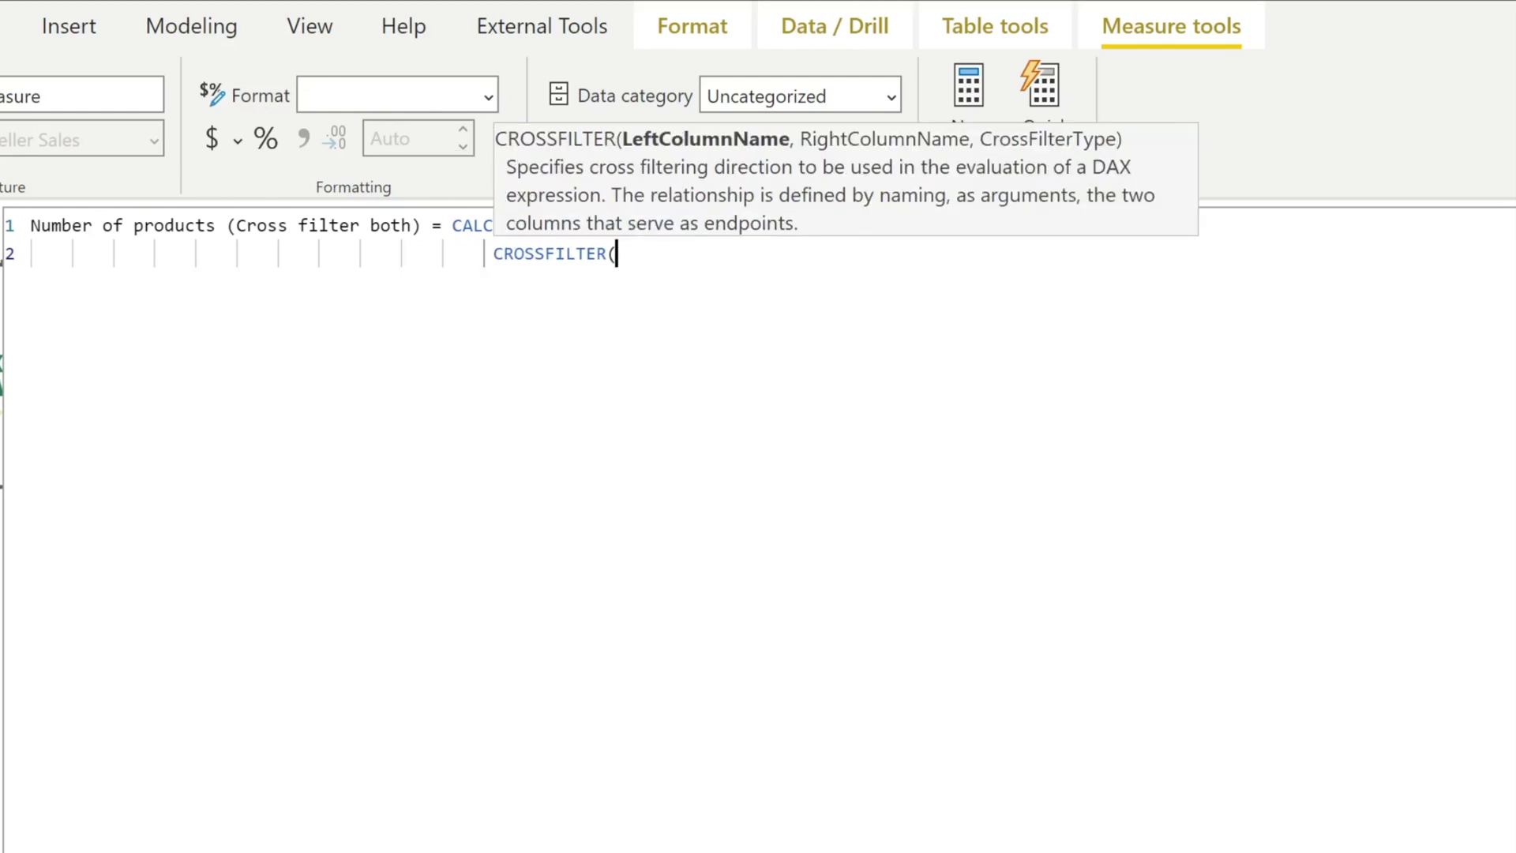
text(pr)
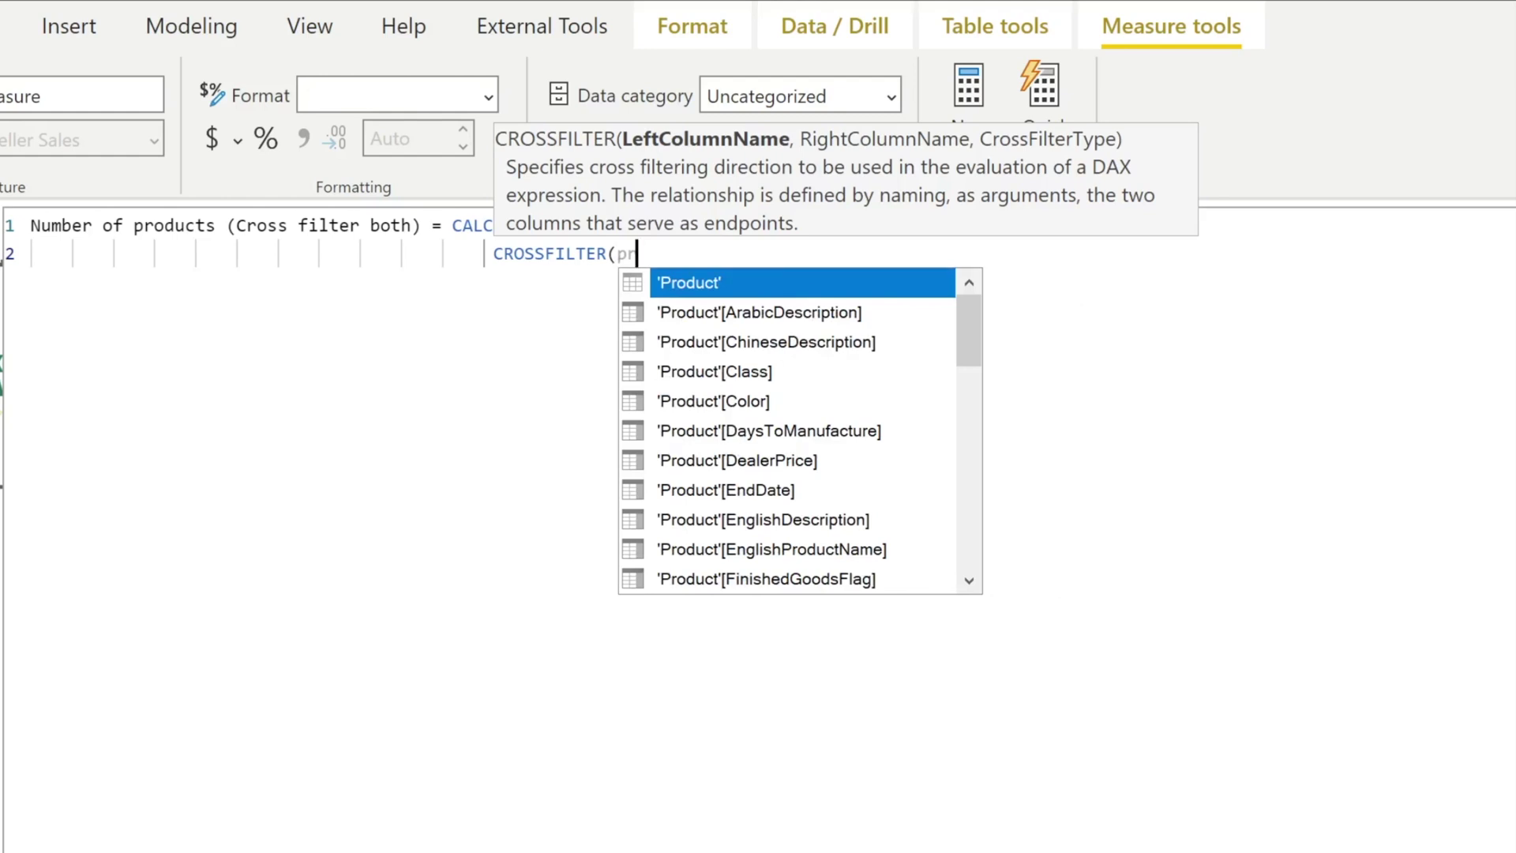
text(oductkey)
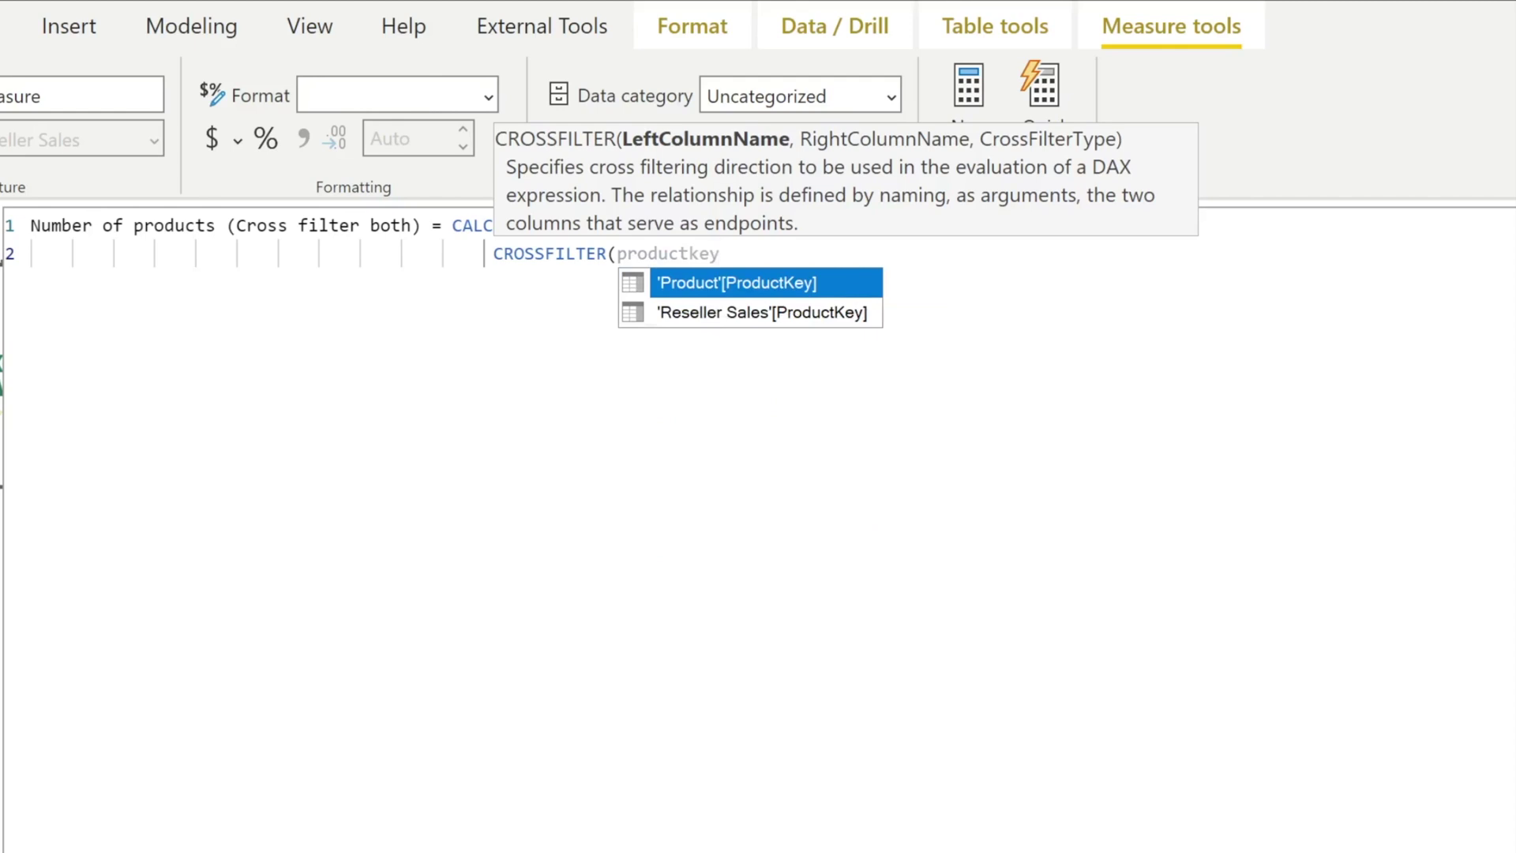
click(762, 315)
text(,)
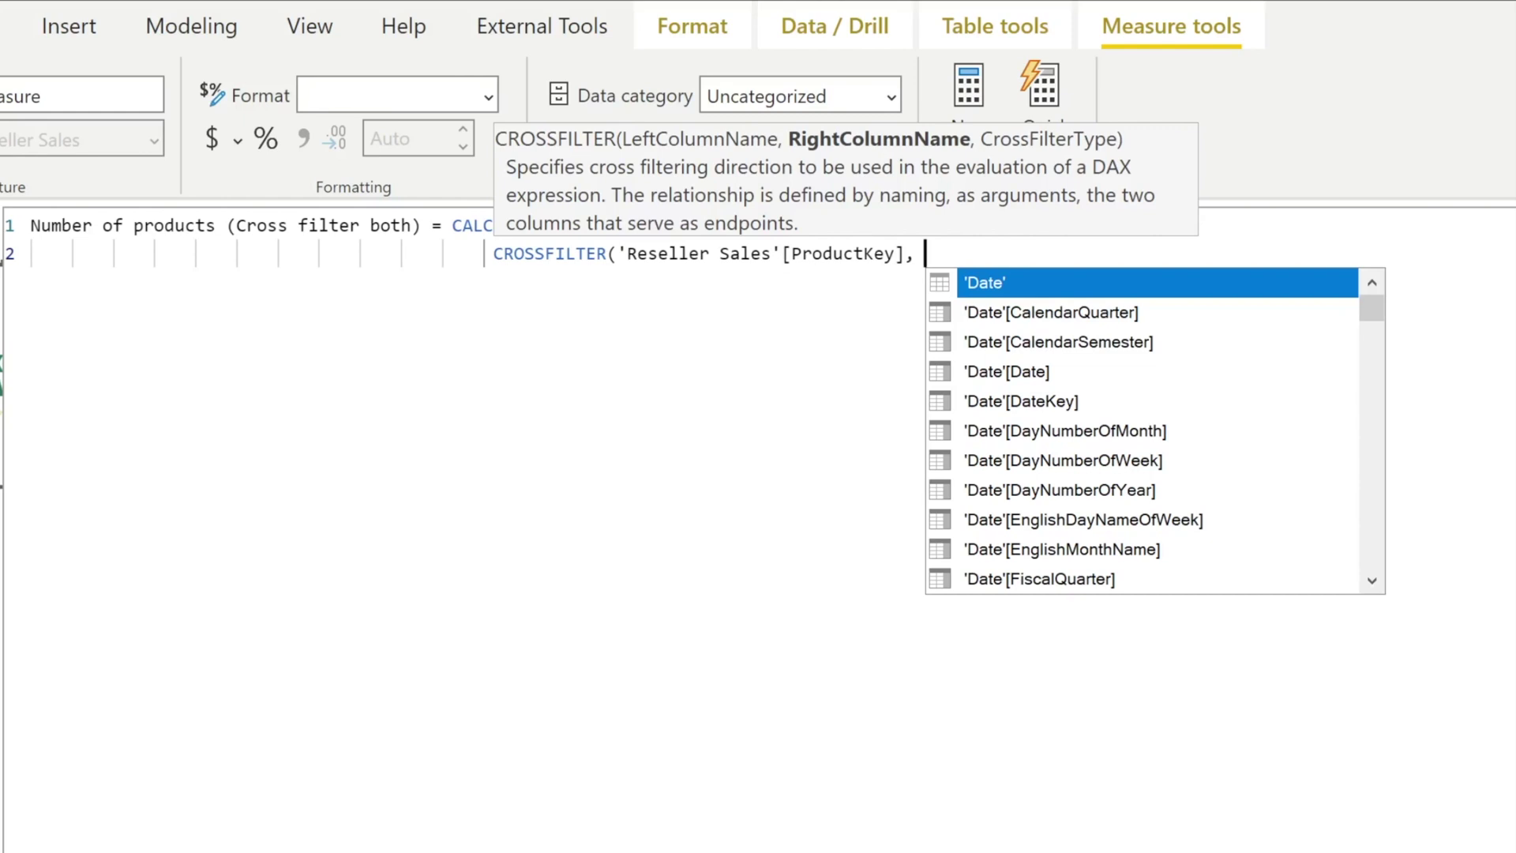
text(roduct)
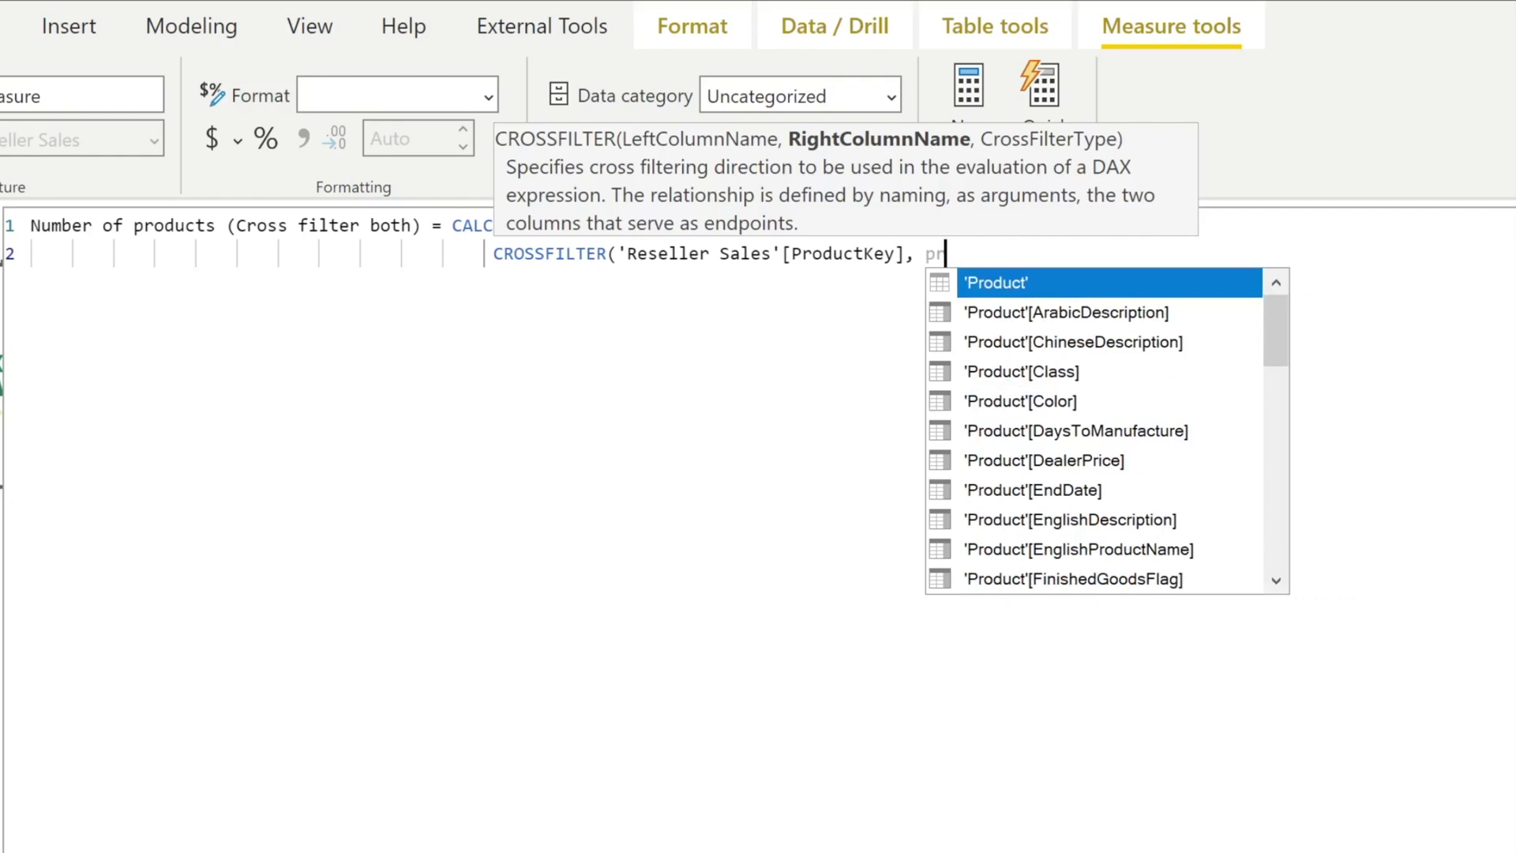
text(key)
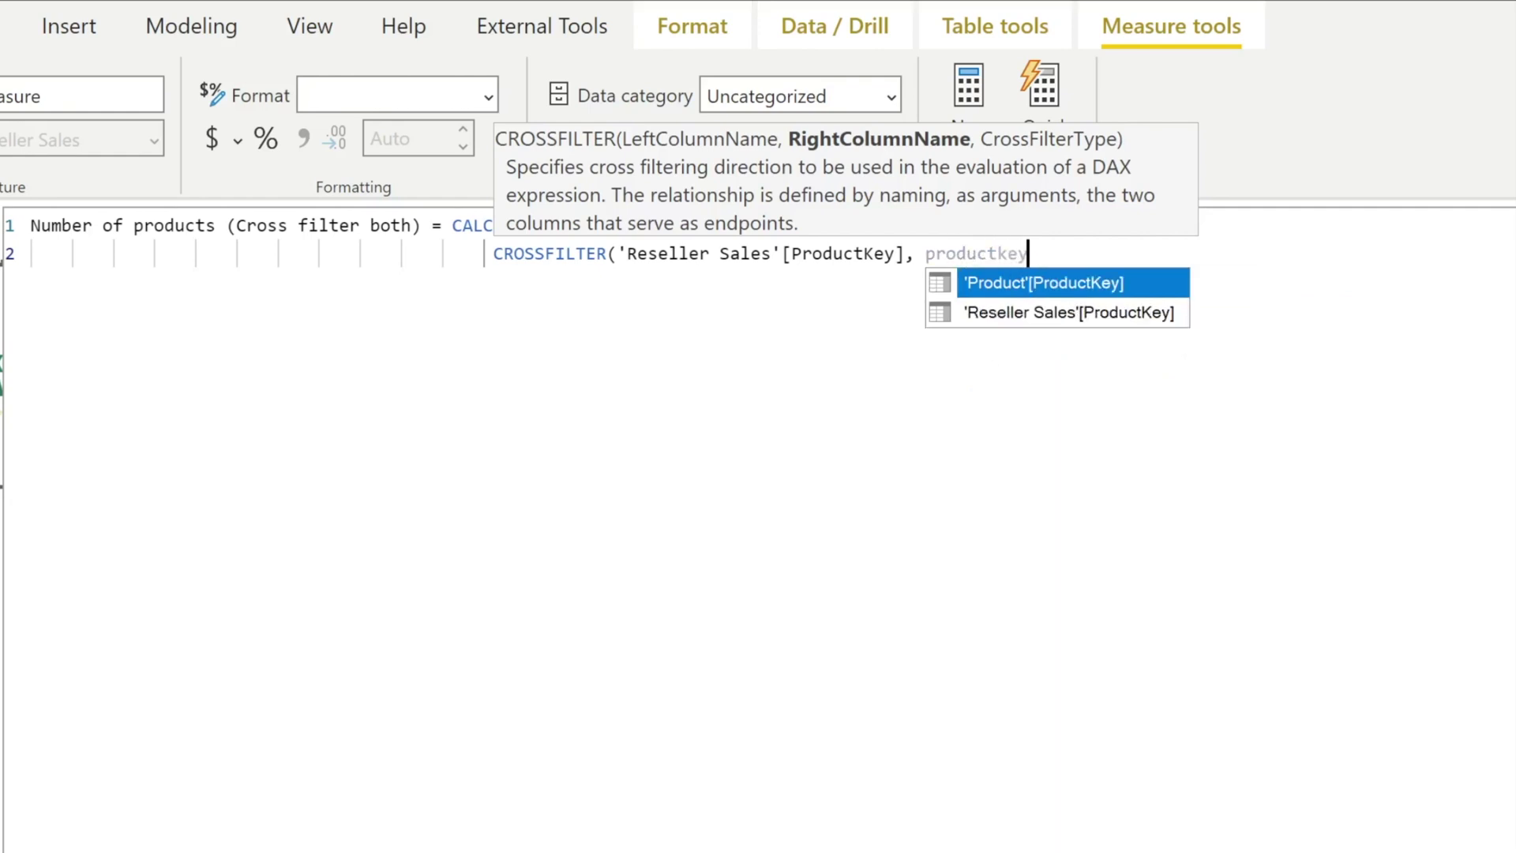
key(Tab)
text(,)
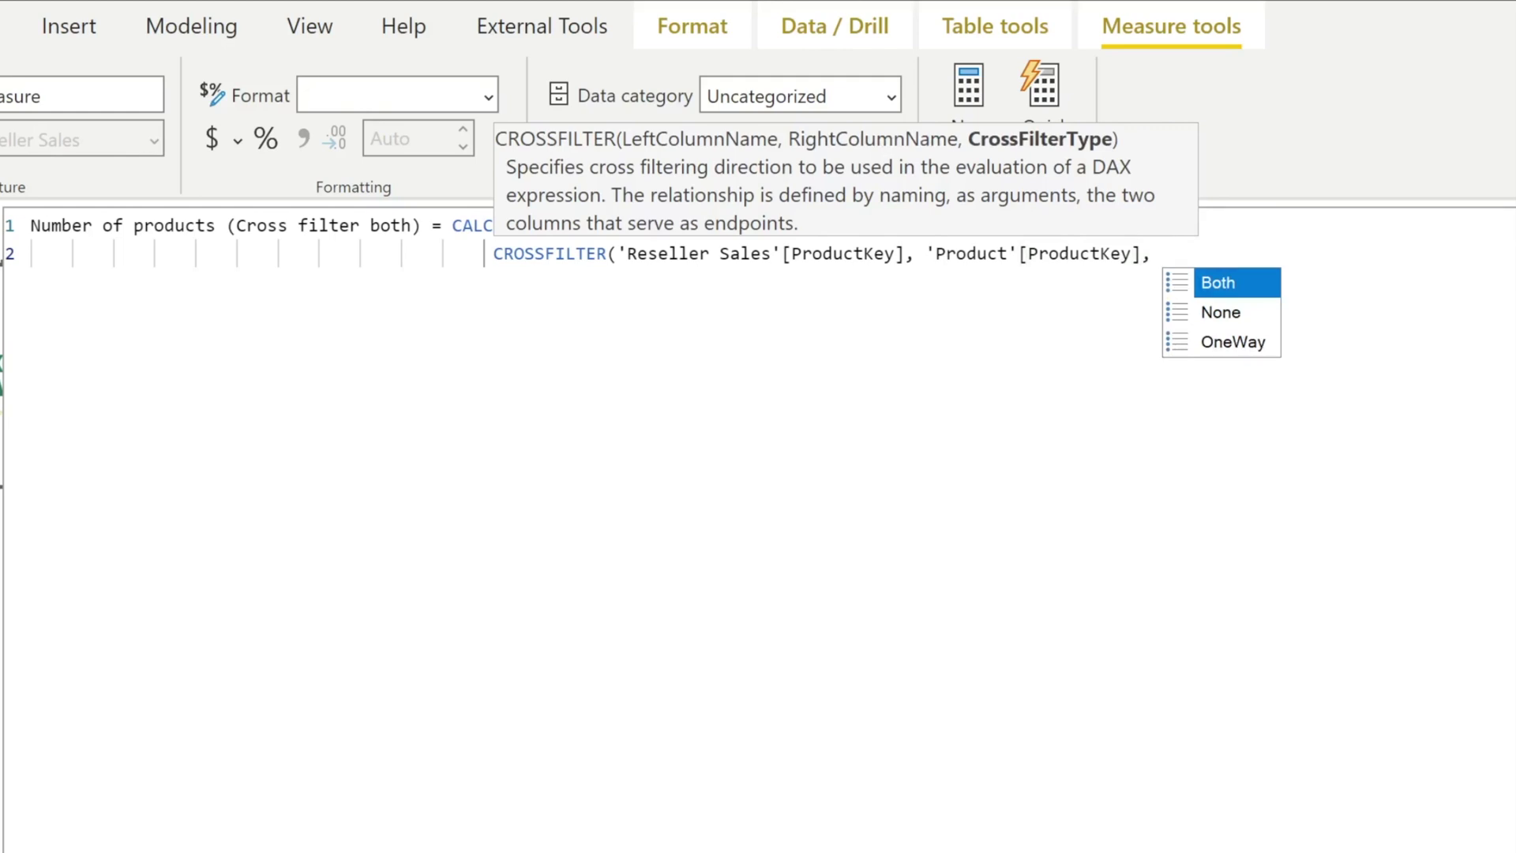
key(Tab)
text())
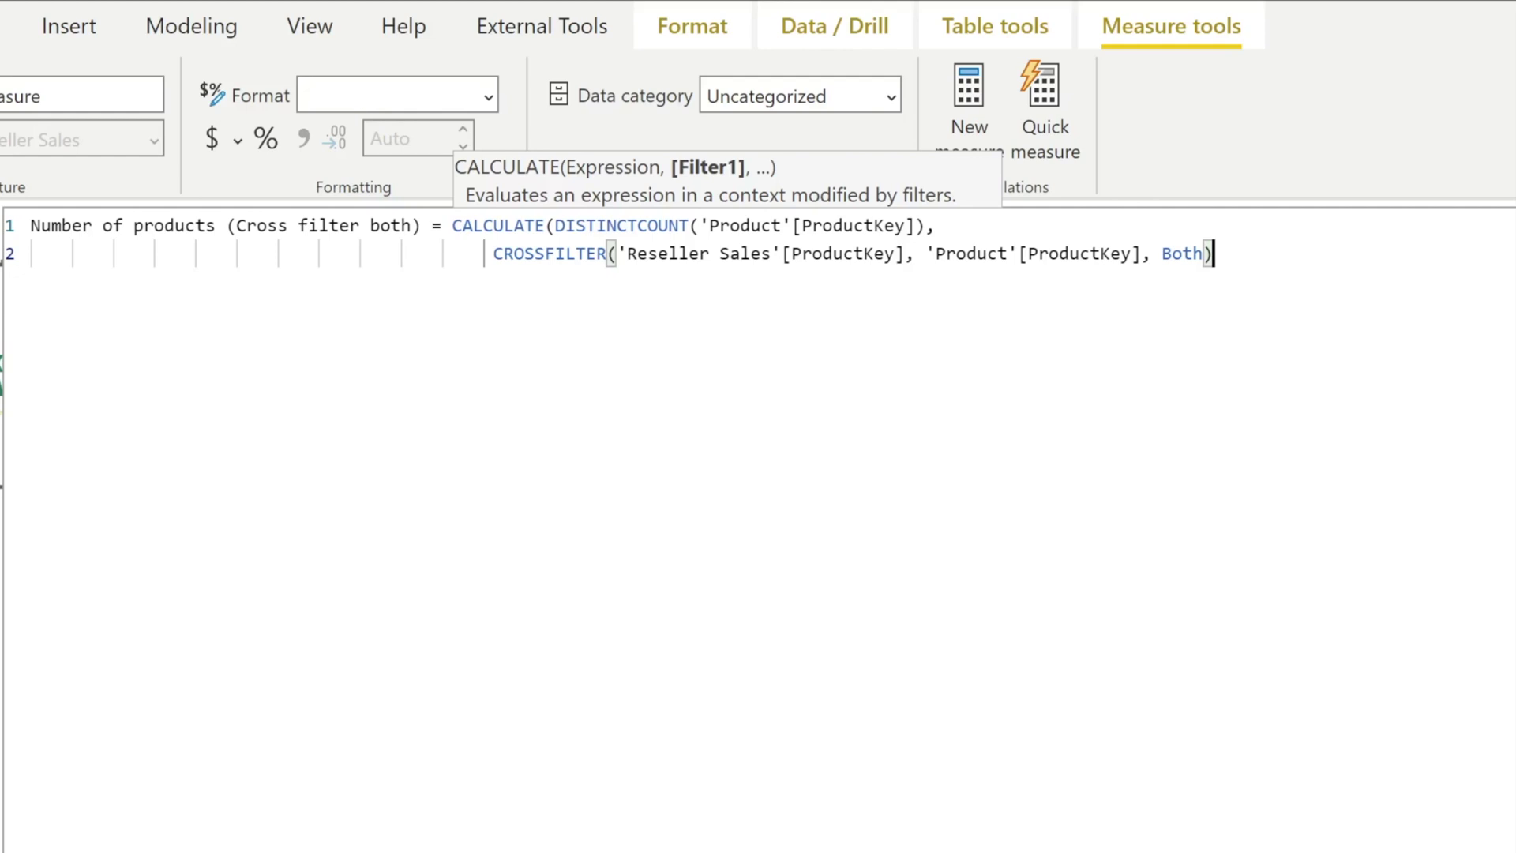
Step: Close CALCULATE on a new line and commit the measure
key(Return)
text())
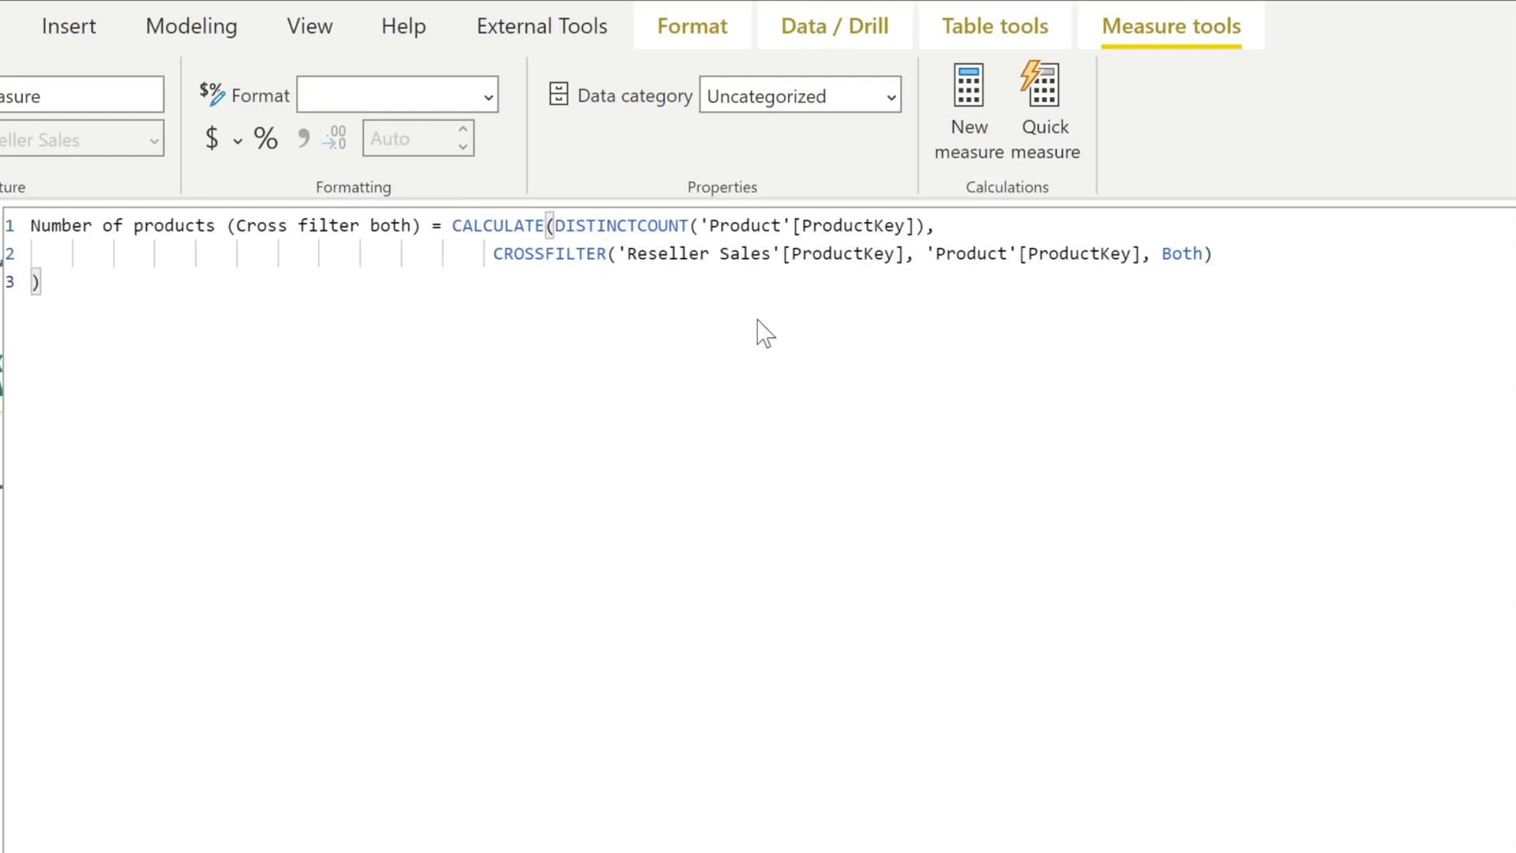
key(Return)
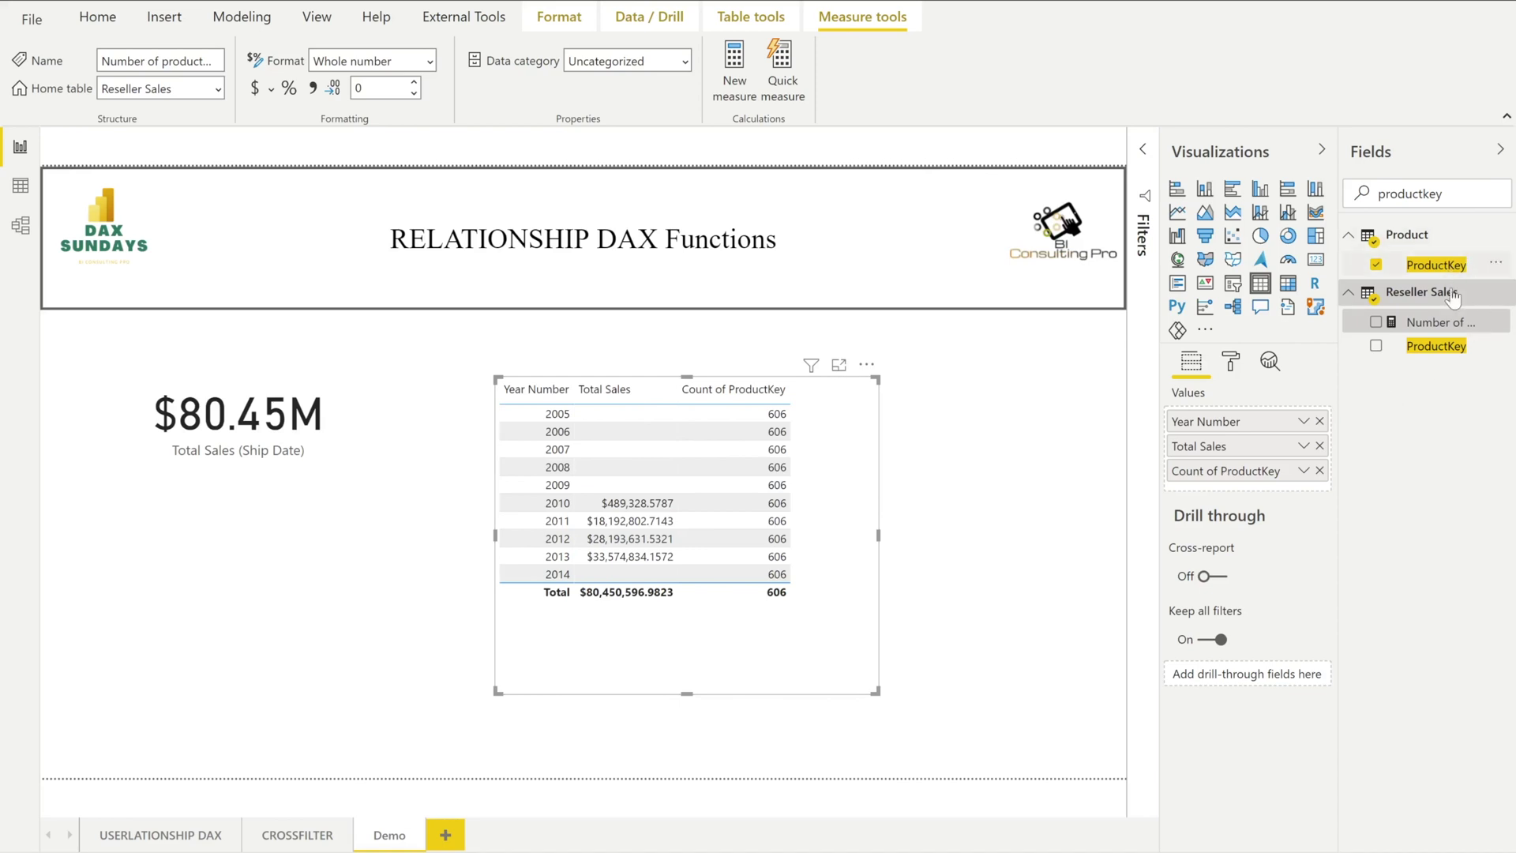
Step: Add 'Number of products (Cross filter both)' to the table's Values, showing 46, 167, 272, 167 and 606 total
drag(1438, 323, 1244, 496)
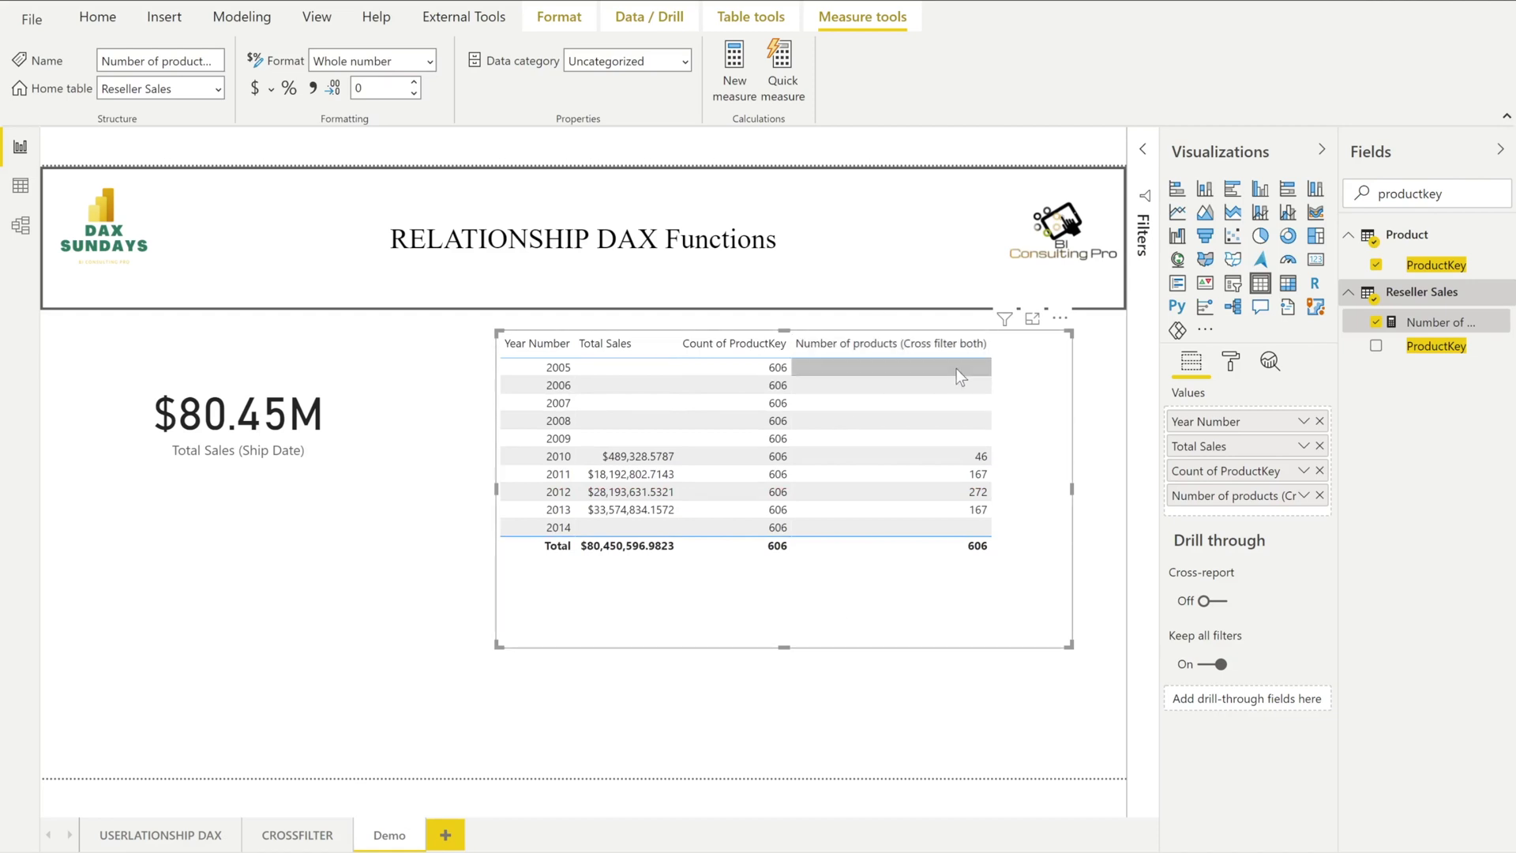
click(1032, 725)
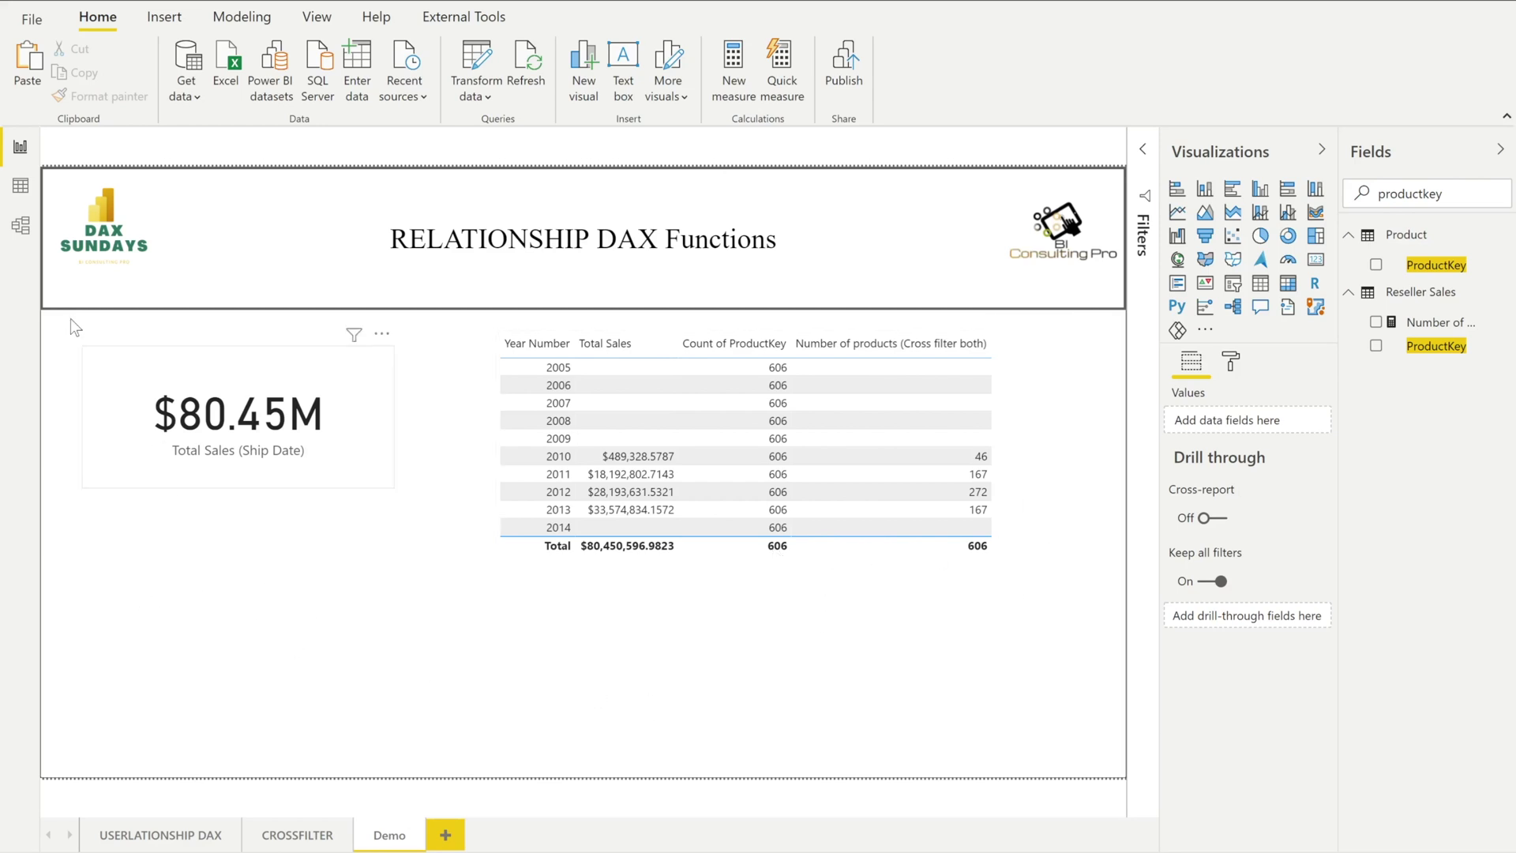
Step: Set the Reseller Sales–Product relationship's cross filter direction to Both in Model view, then return to the report
click(20, 225)
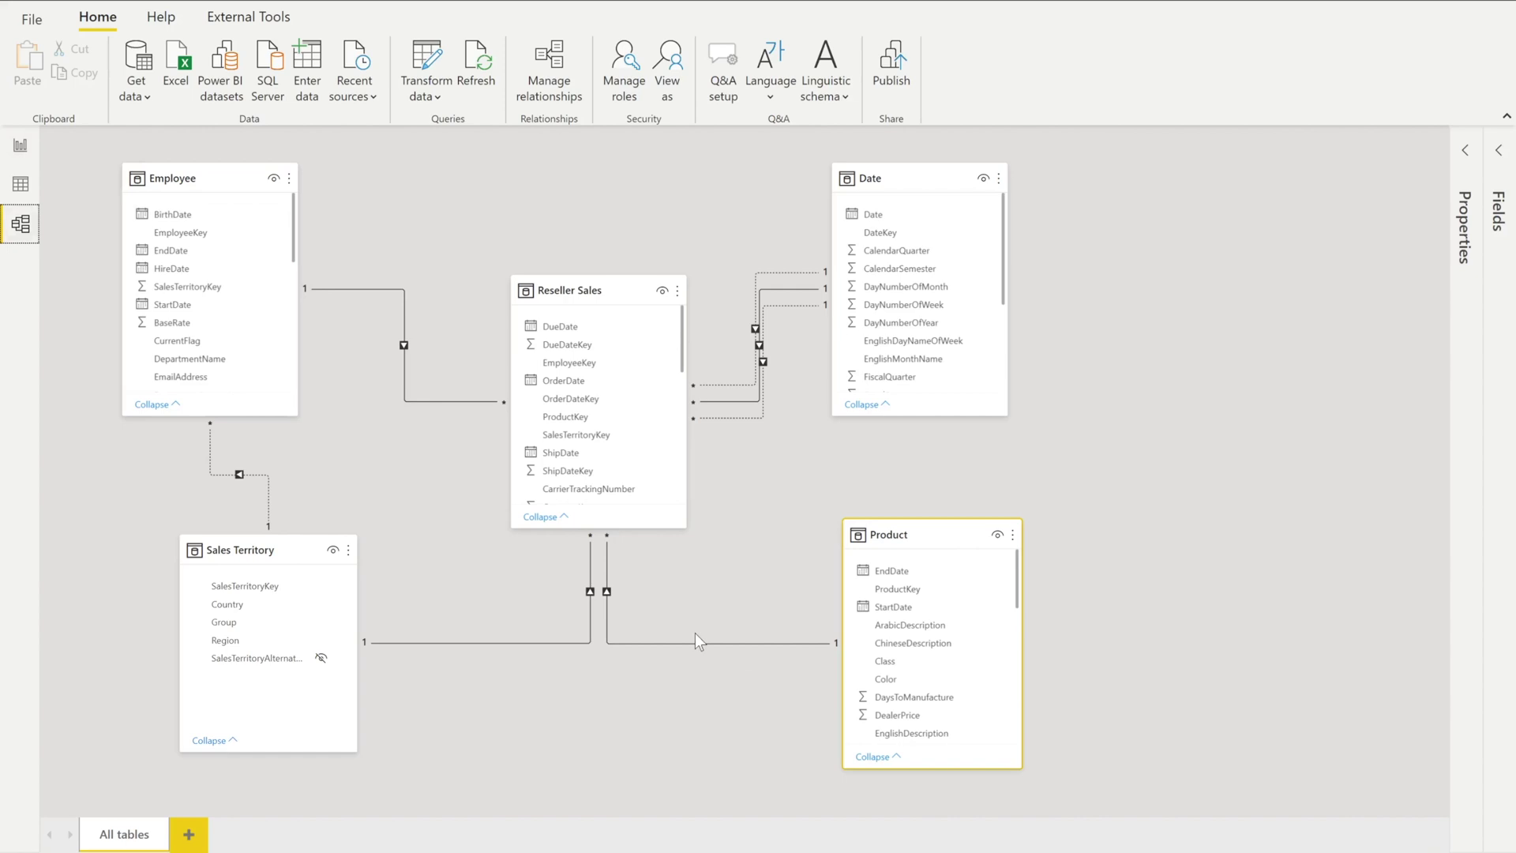
double_click(641, 642)
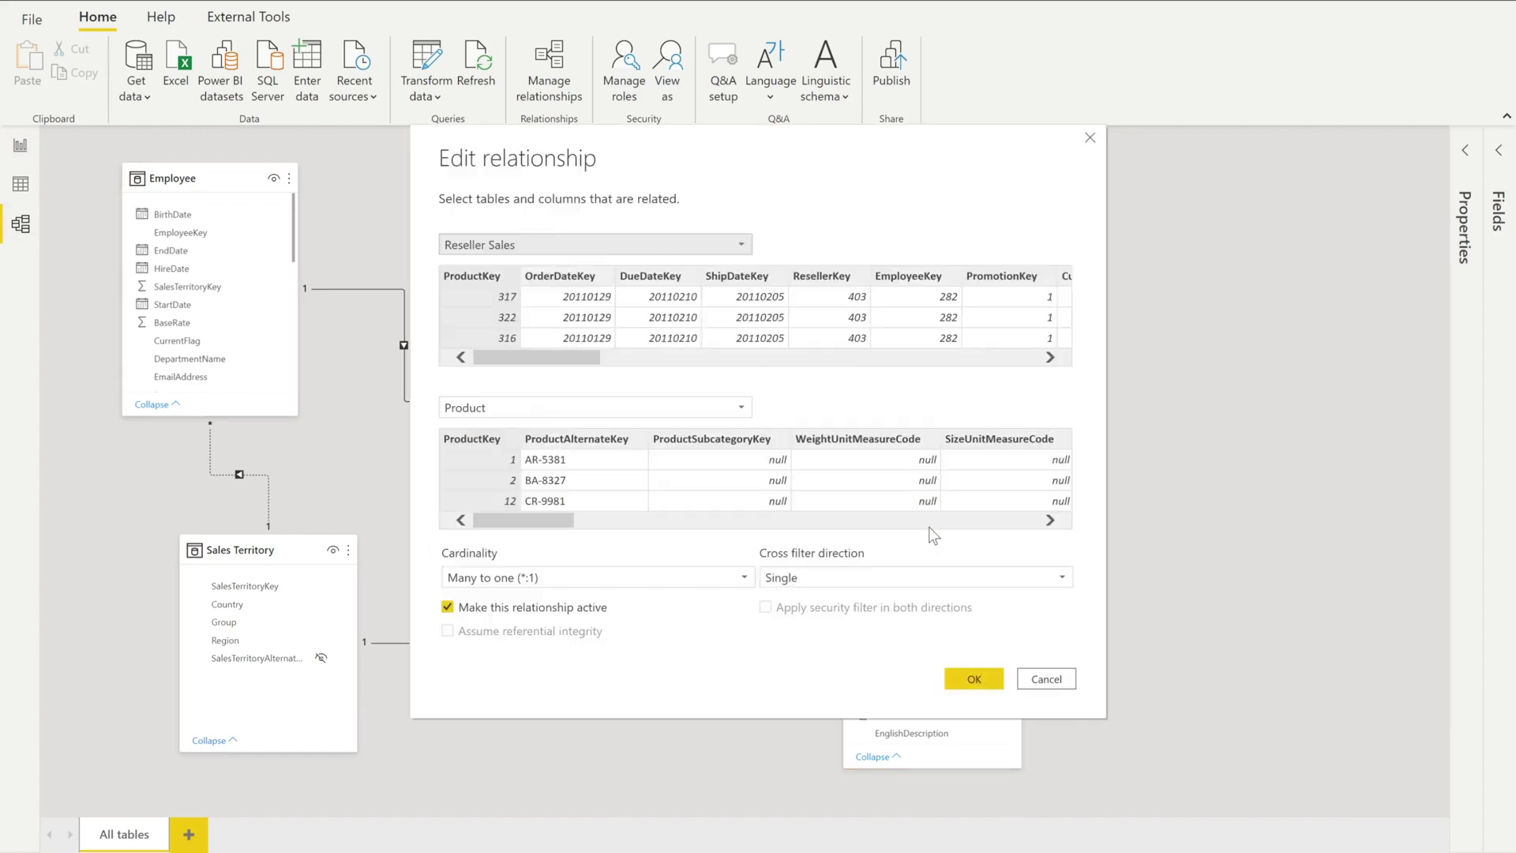
click(870, 584)
click(841, 616)
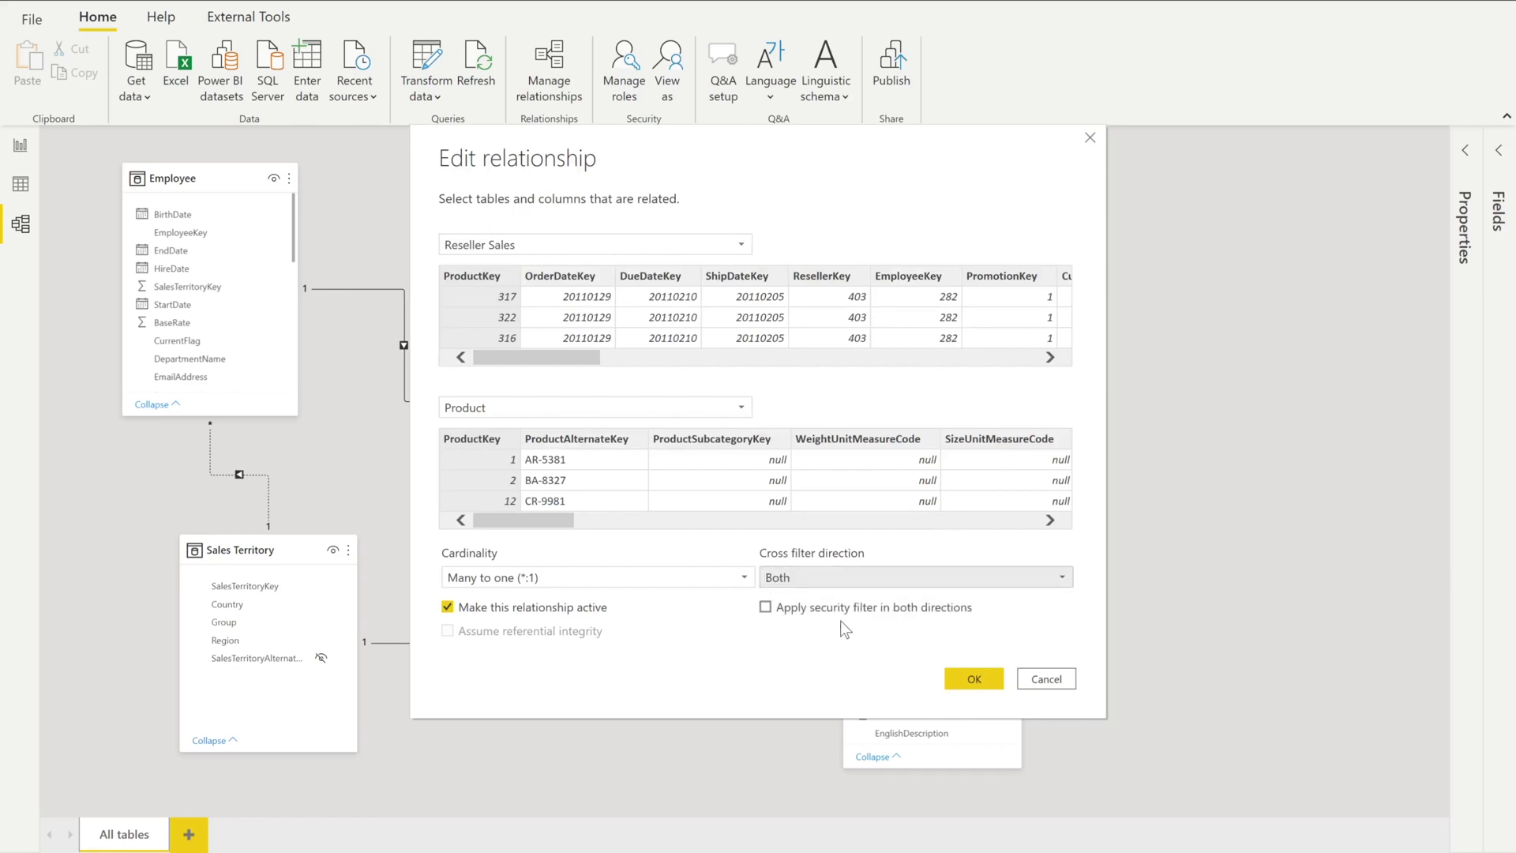
click(980, 664)
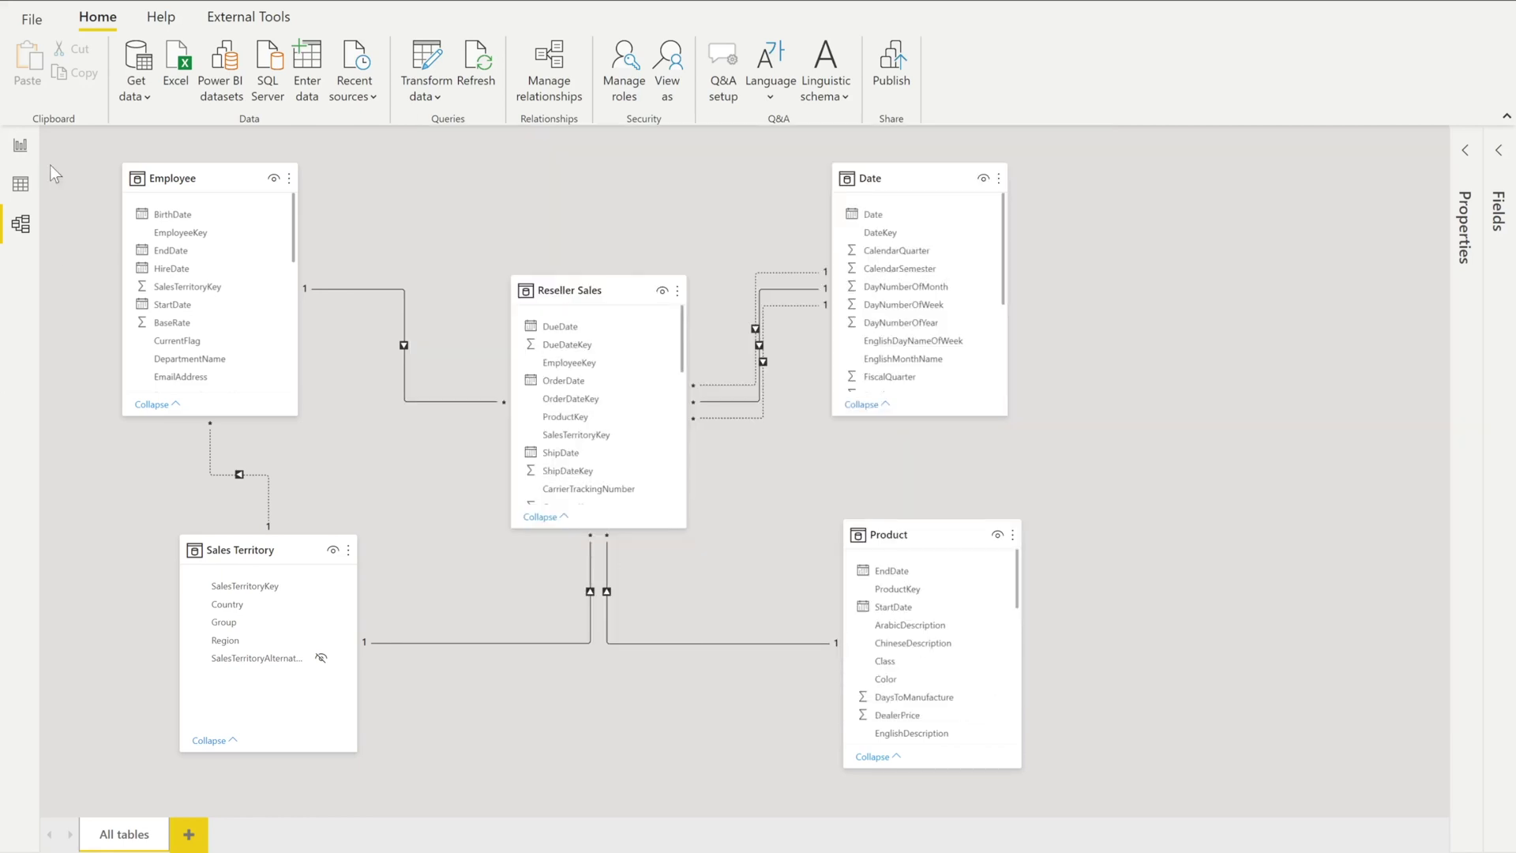
click(20, 149)
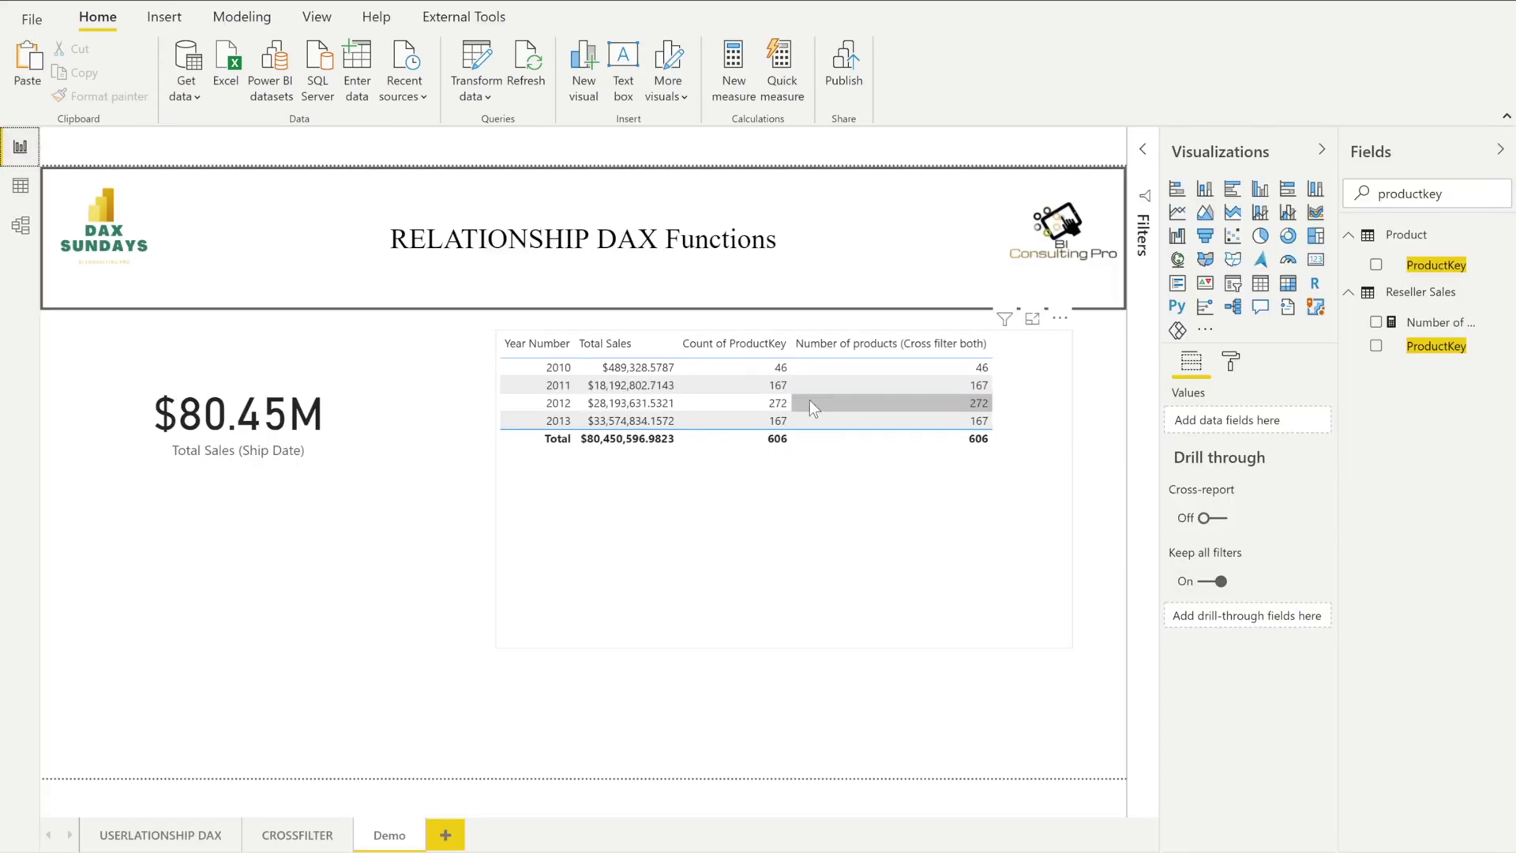